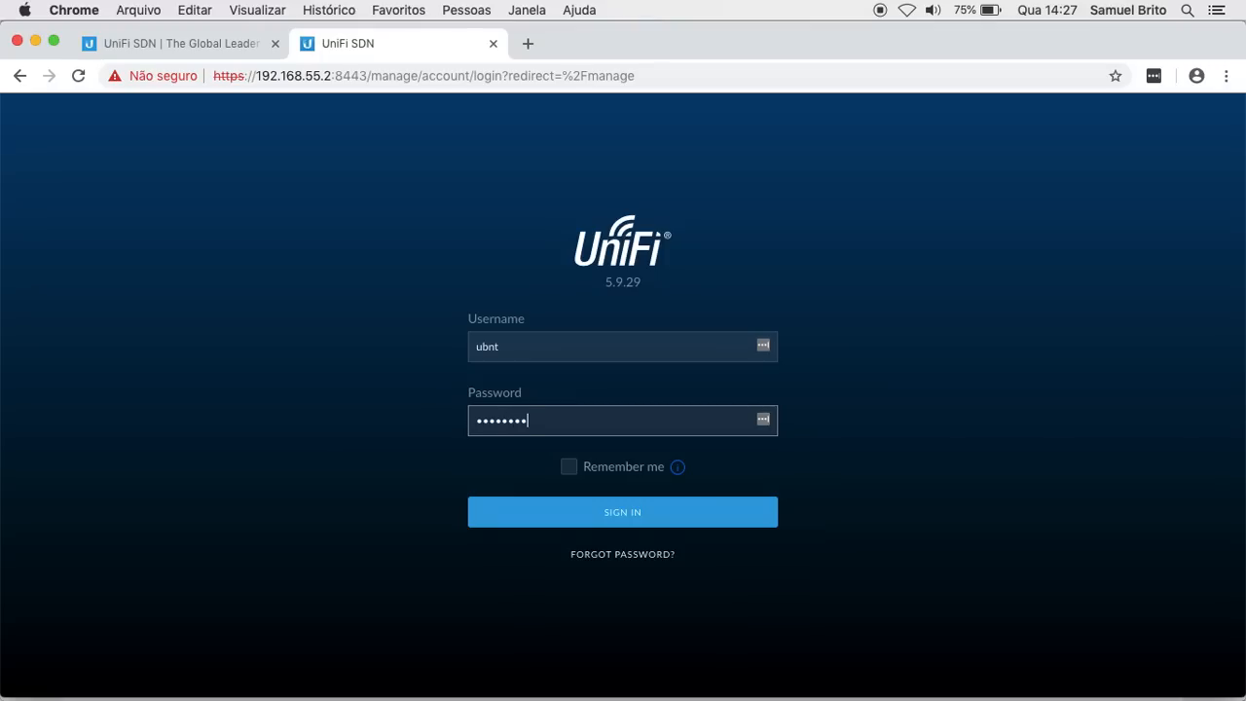
Step: Submit the administrator credentials to sign in to the UniFi Controller dashboard
key(Return)
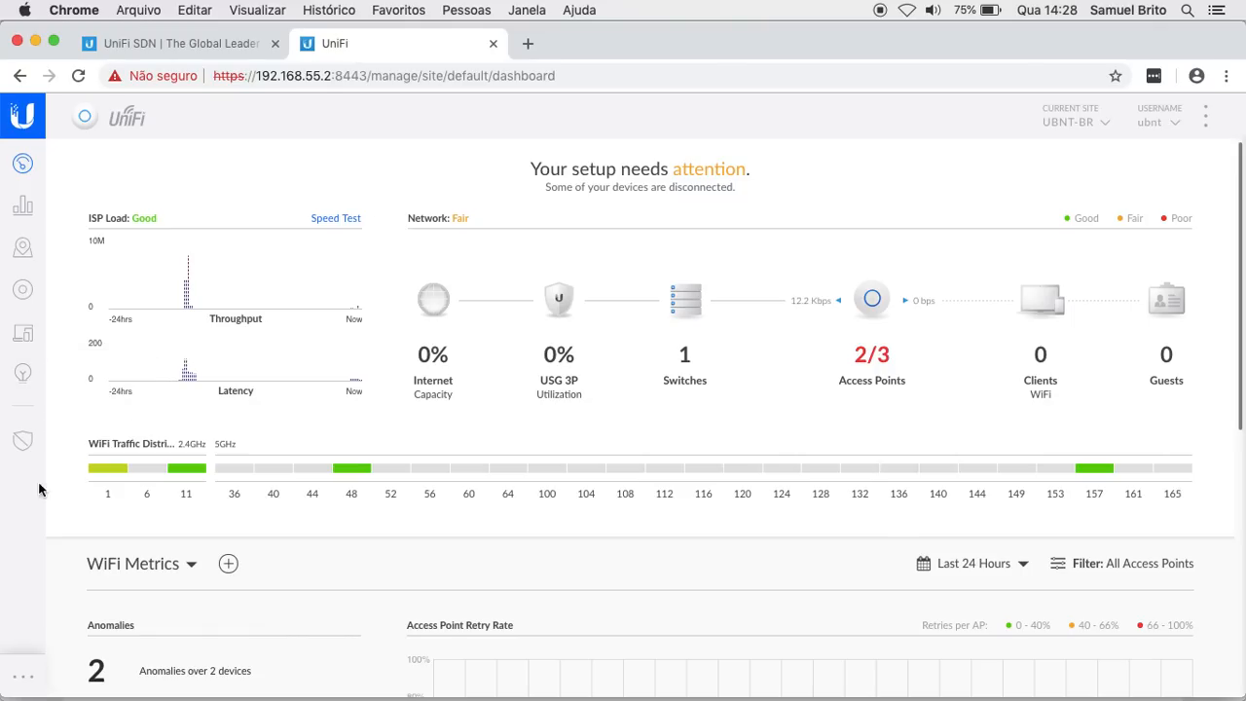
Step: Go to Settings > Wireless Networks and open UBNTBR-GUEST for editing
click(24, 681)
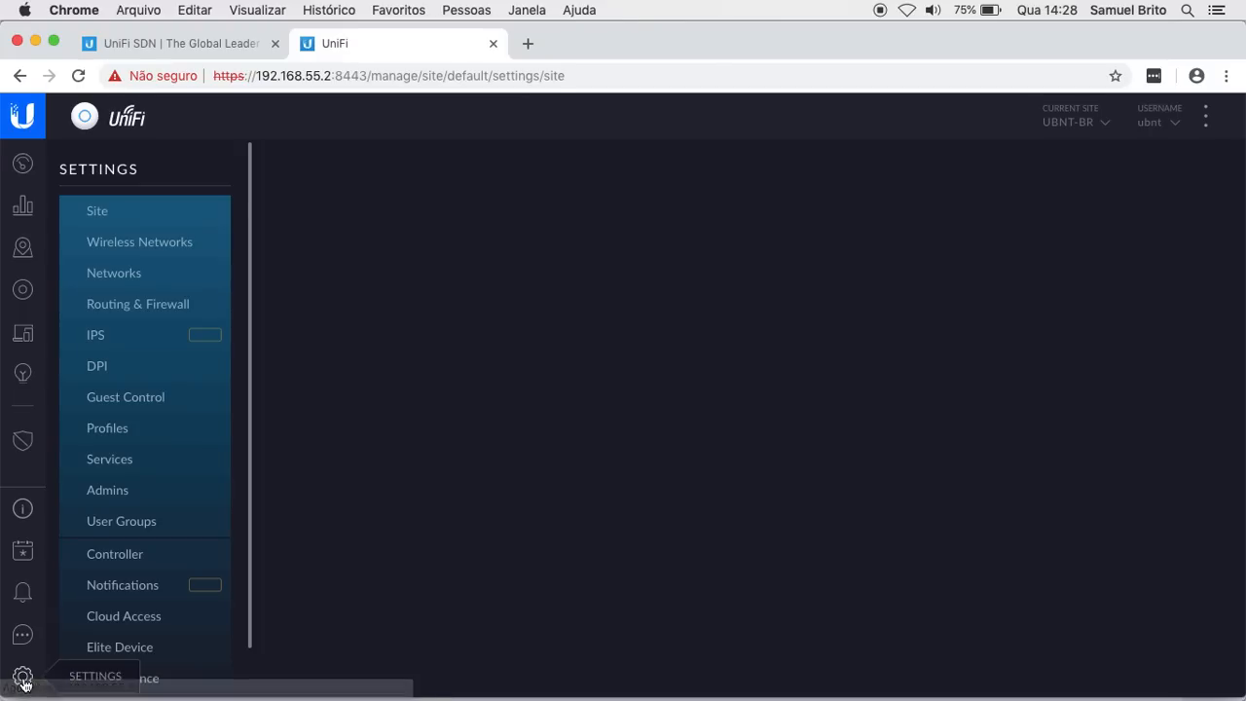
click(147, 244)
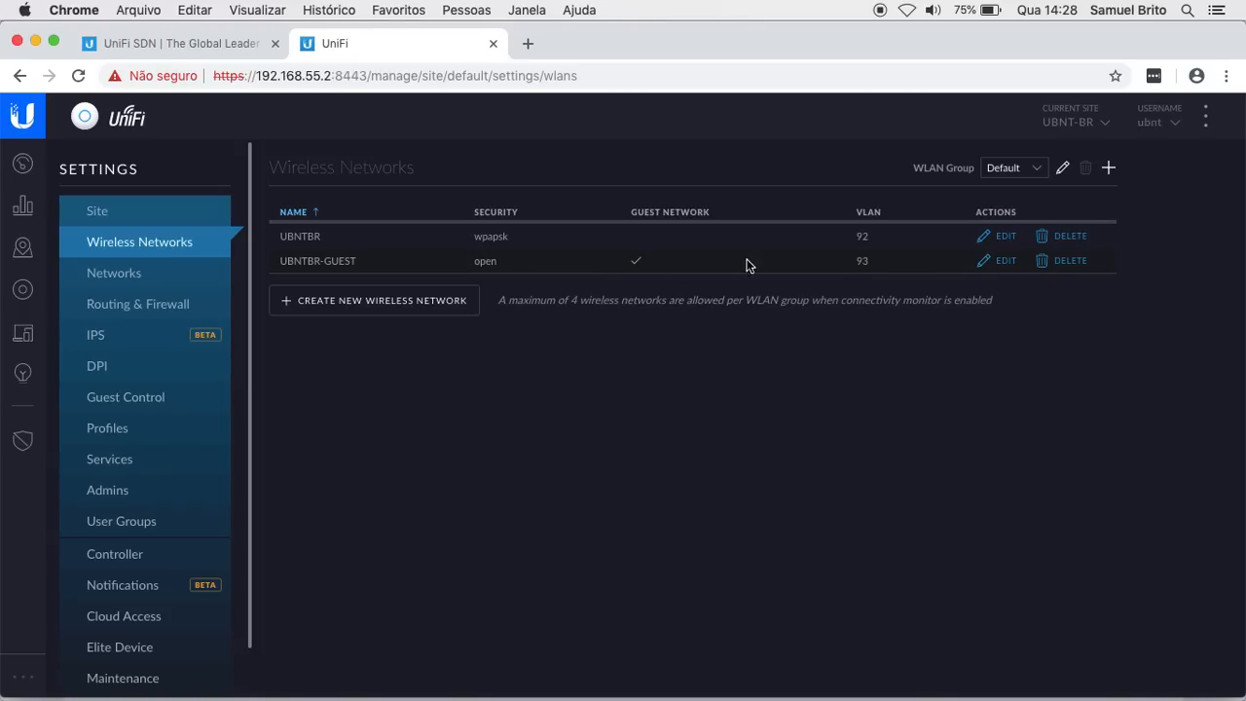
click(1007, 261)
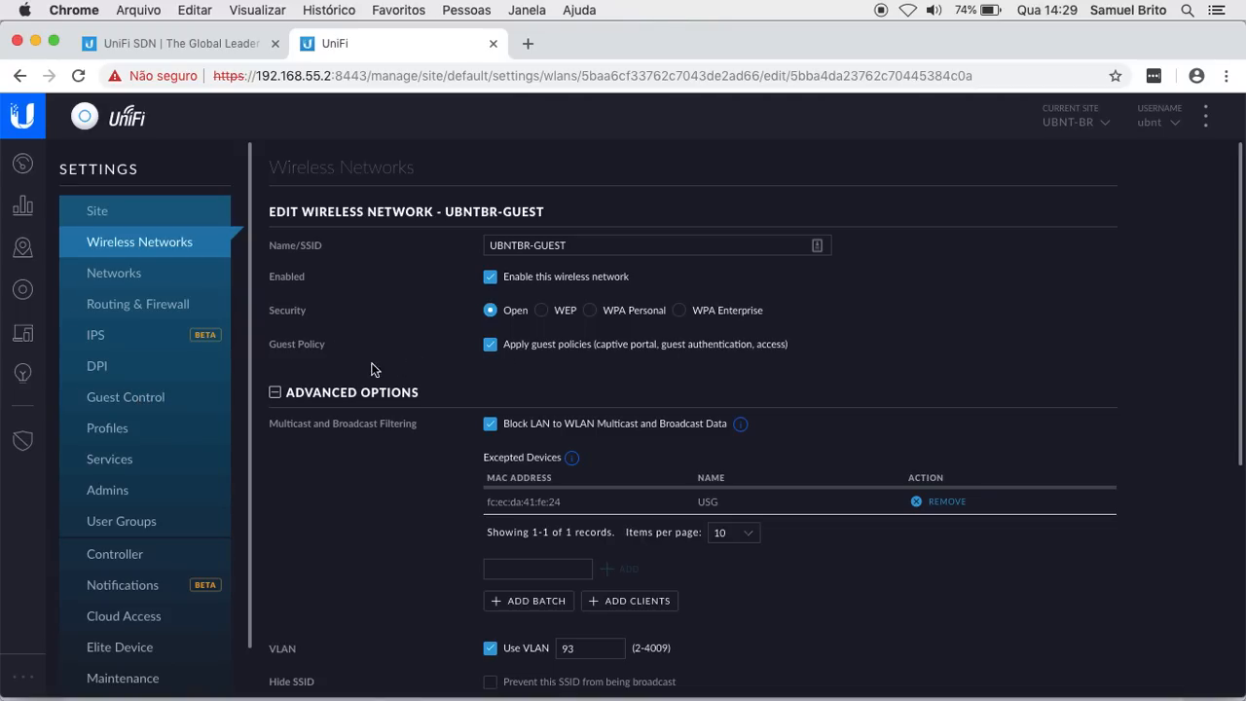
Step: Scroll through UBNTBR-GUEST's advanced options to review VLAN 93 and the SLA-1M user group
scroll(432, 366, down, 5)
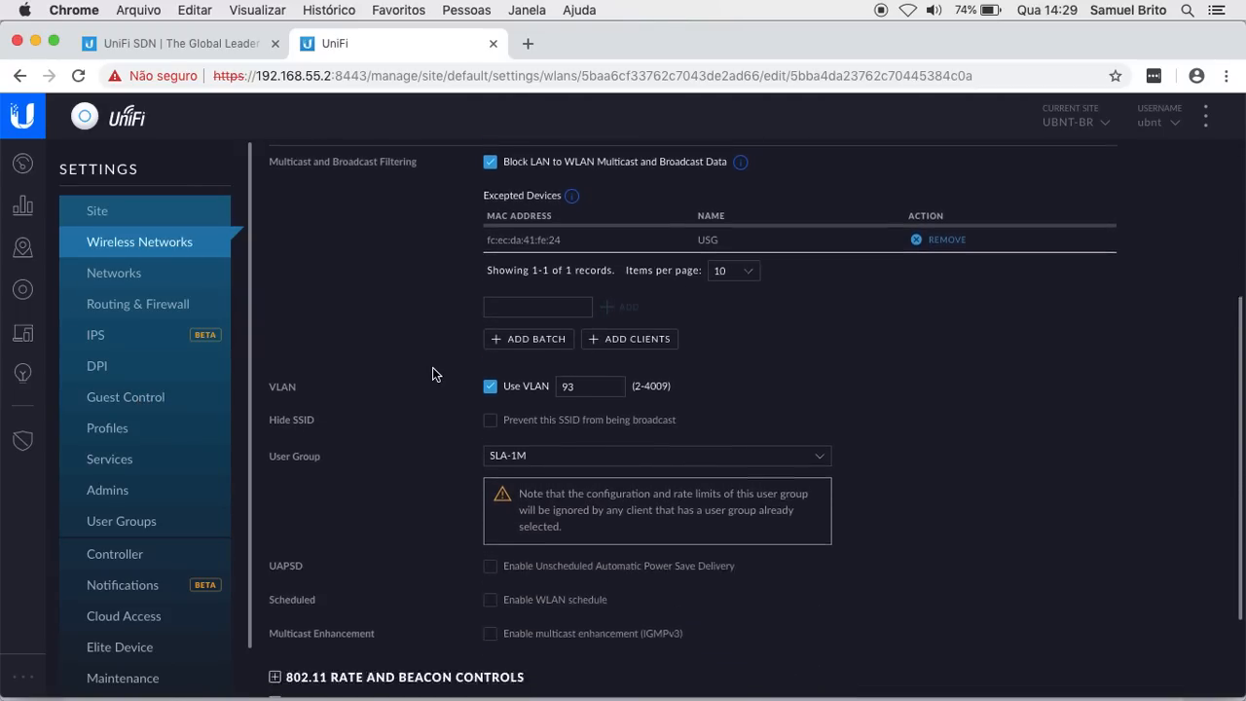
scroll(436, 370, up, 4)
scroll(434, 374, up, 1)
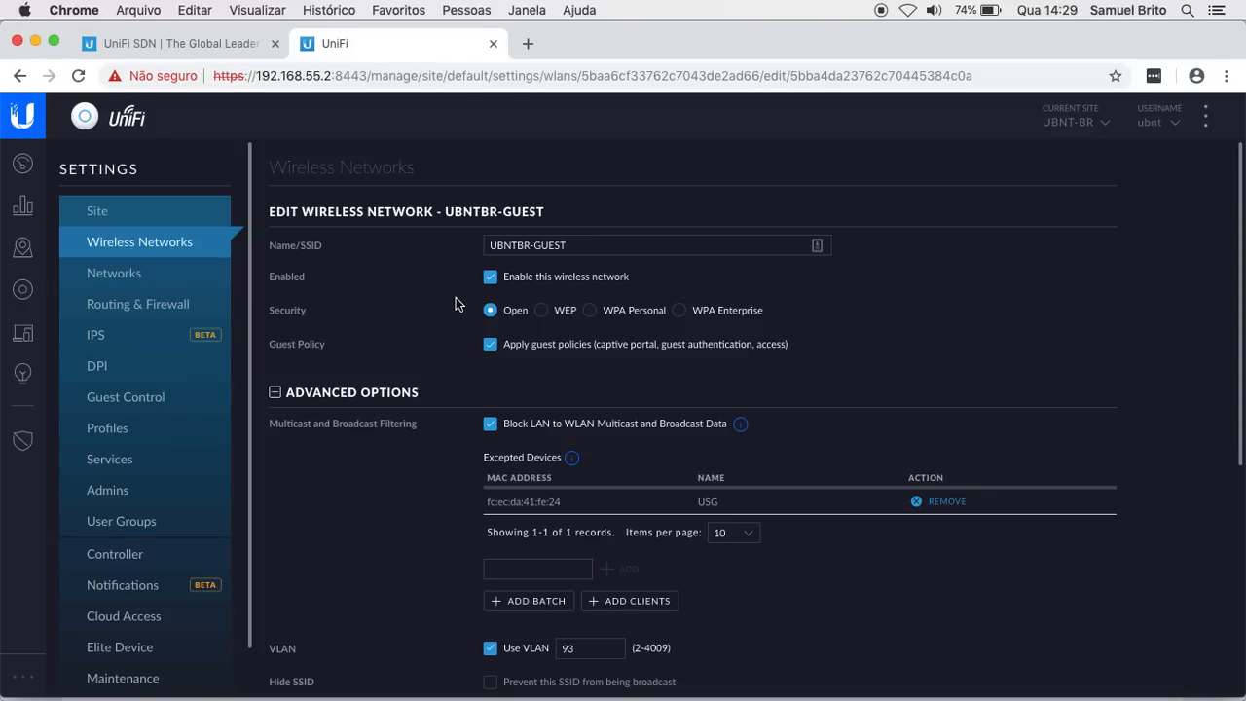
Step: Open Guest Control and tick Enable Guest Portal
click(153, 400)
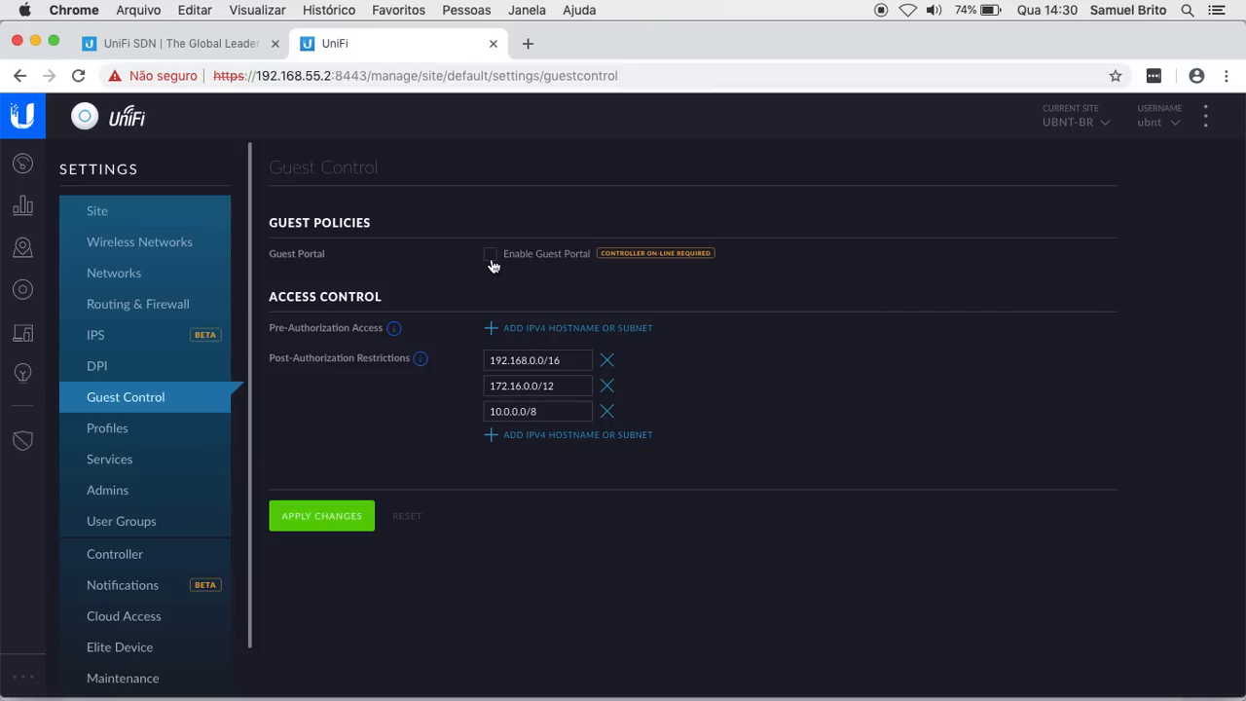
click(490, 260)
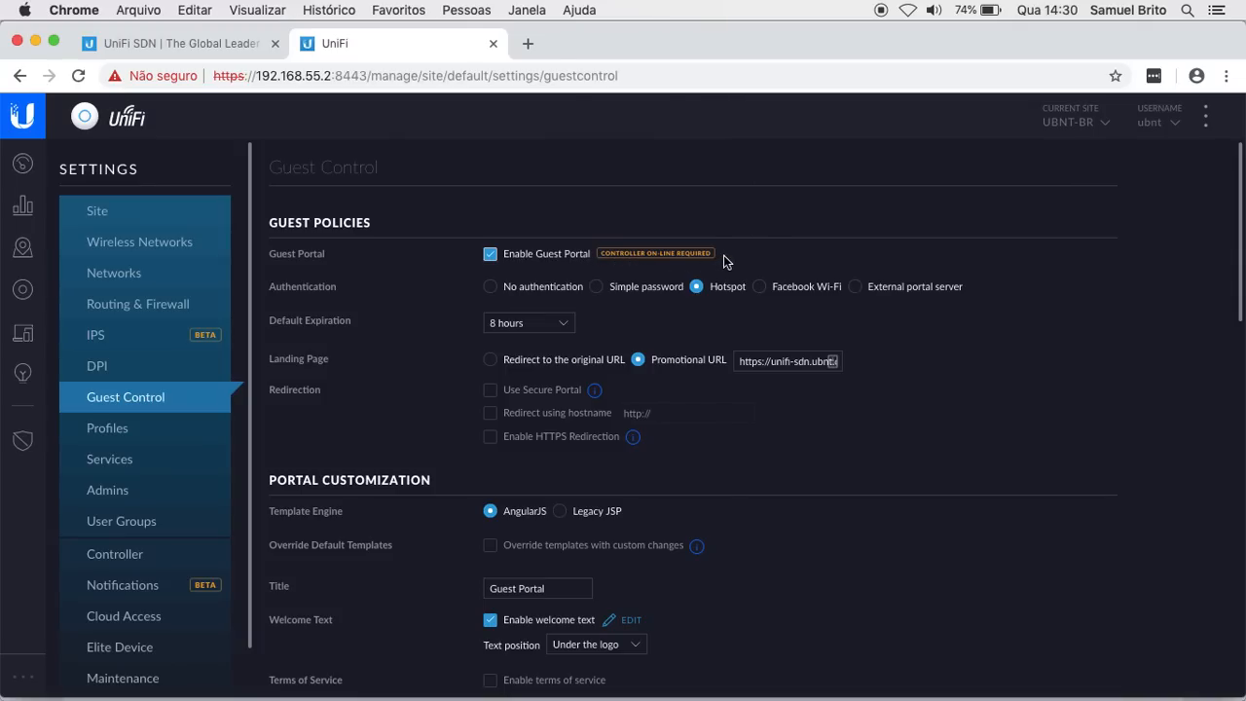
Step: Inspect the enabled guest portal's authentication and 'Guest Portal' customization options
mouse_move(707, 255)
Step: Choose No authentication for guests and scroll through the Portal Customization preview
click(490, 289)
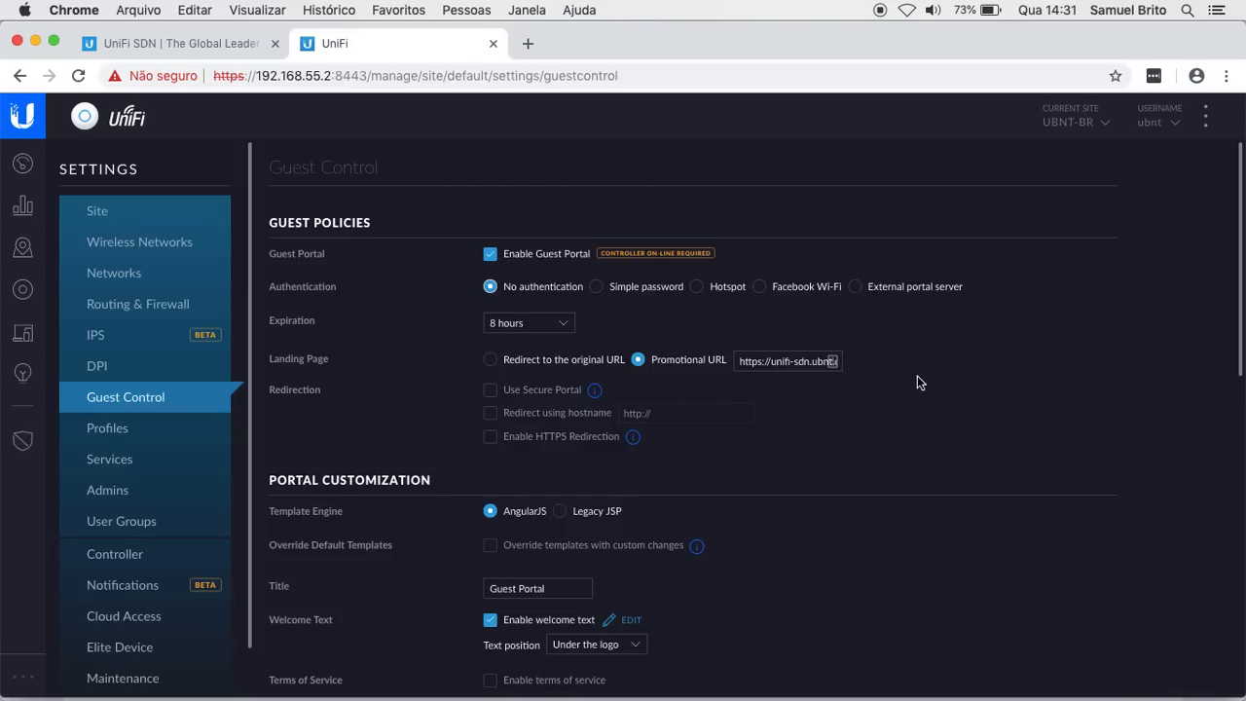
scroll(917, 375, down, 5)
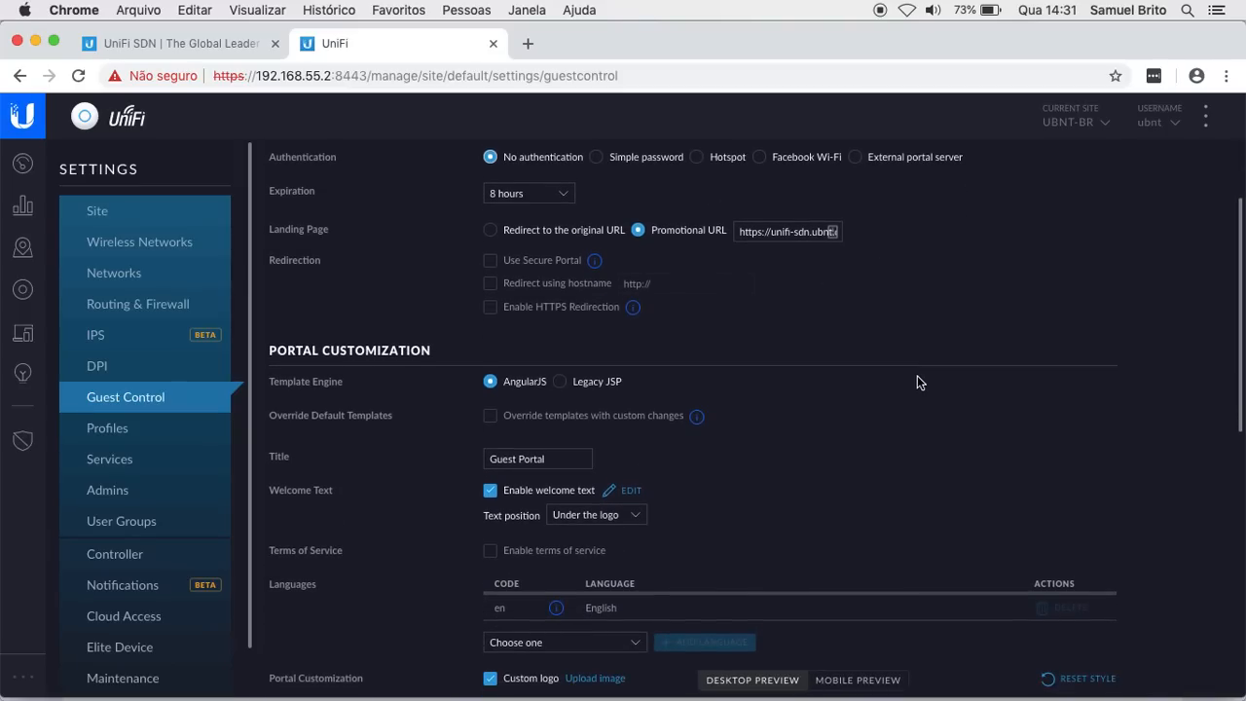
scroll(917, 376, down, 2)
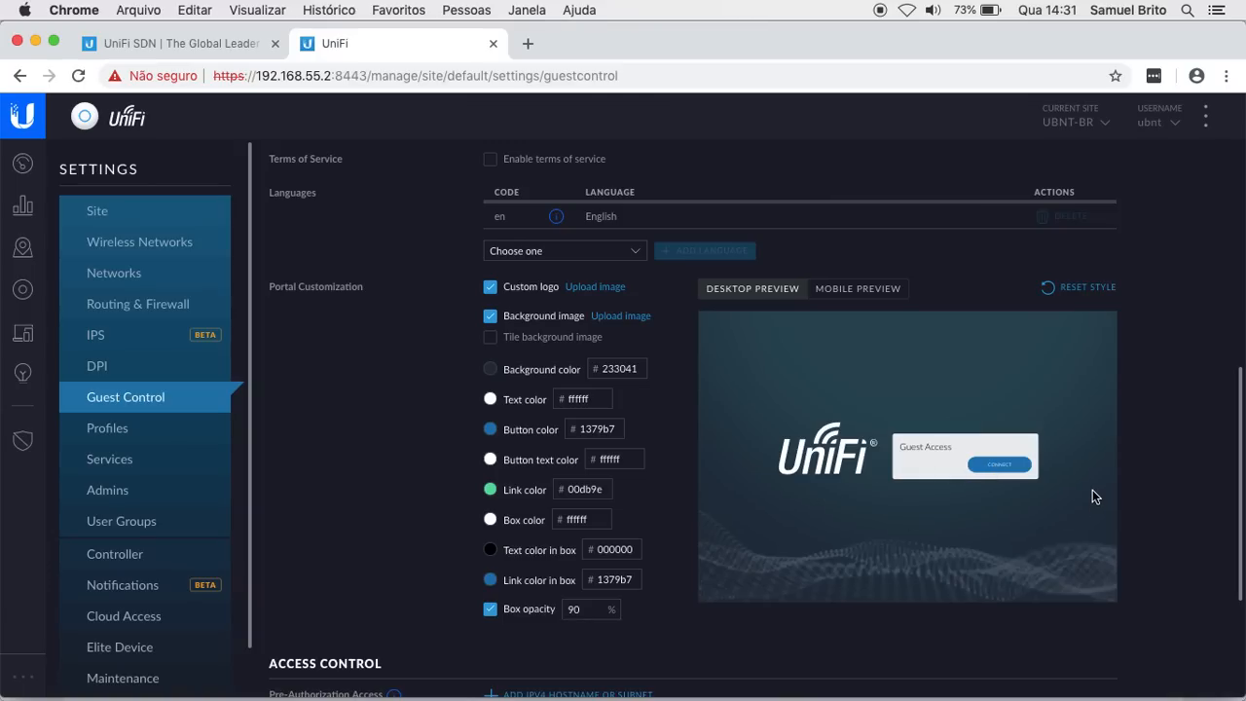
scroll(1091, 489, up, 1)
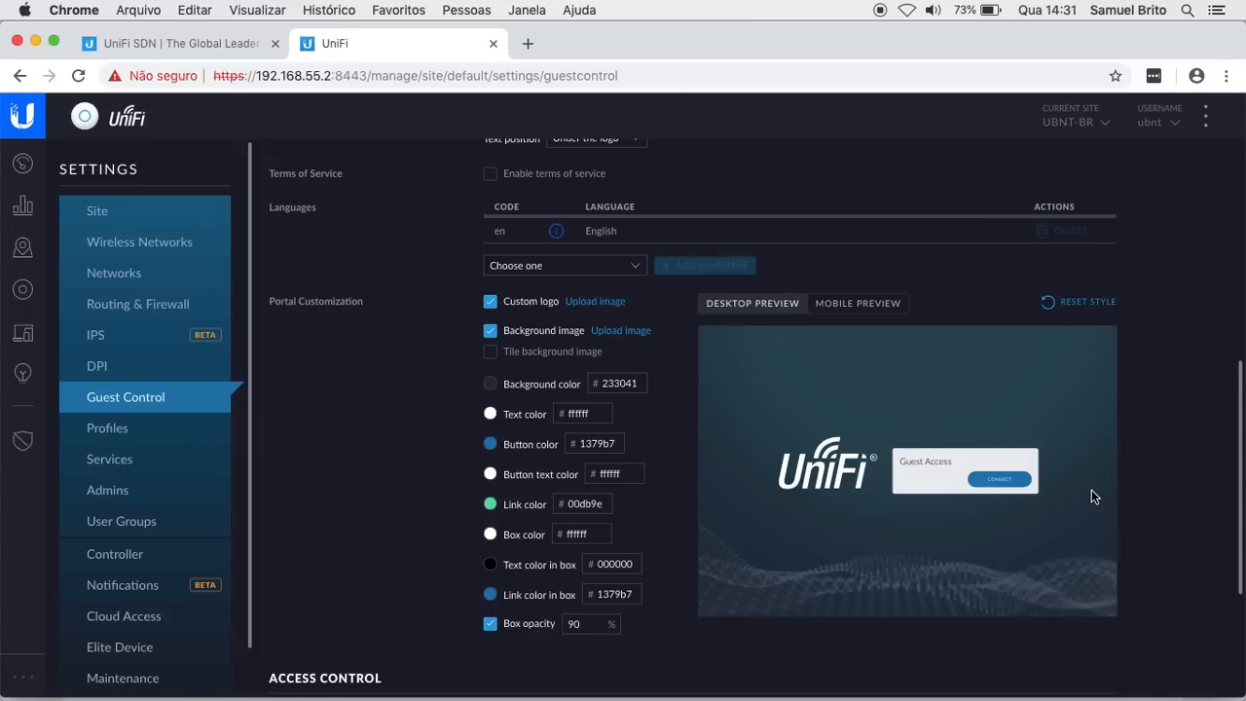
scroll(749, 438, up, 10)
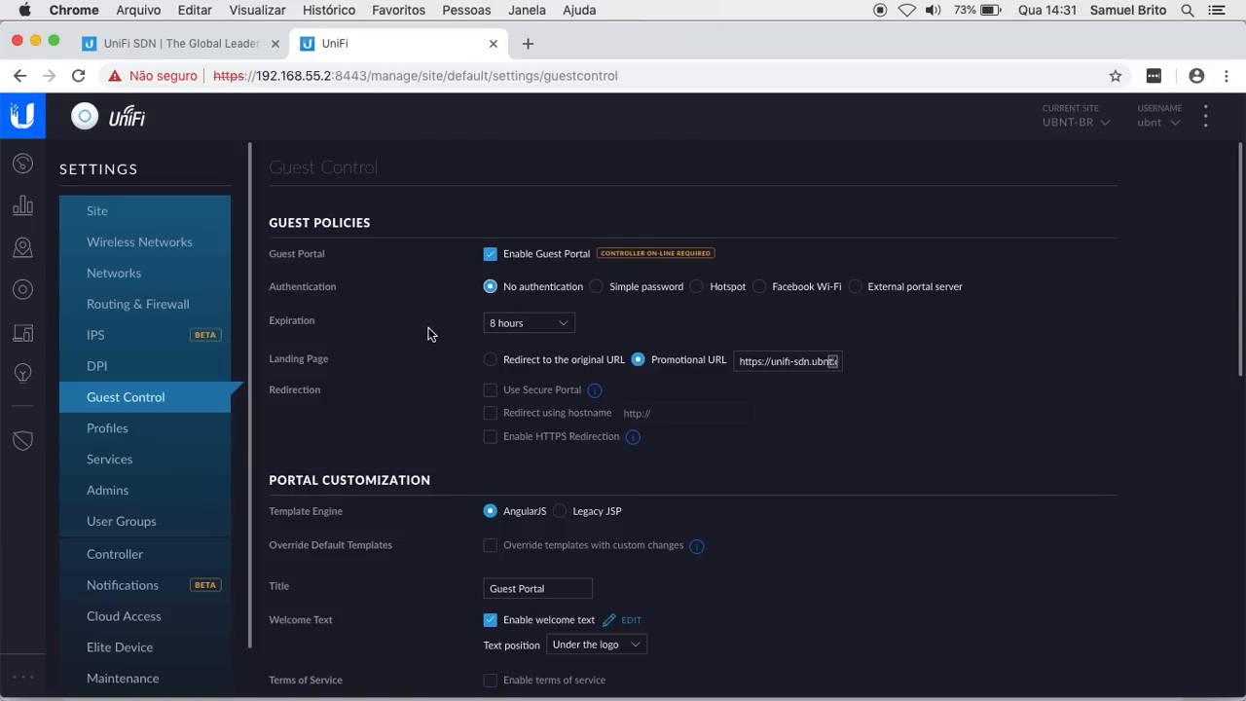
Step: Switch to Simple password, check the preview's password prompt, then select Hotspot
click(597, 289)
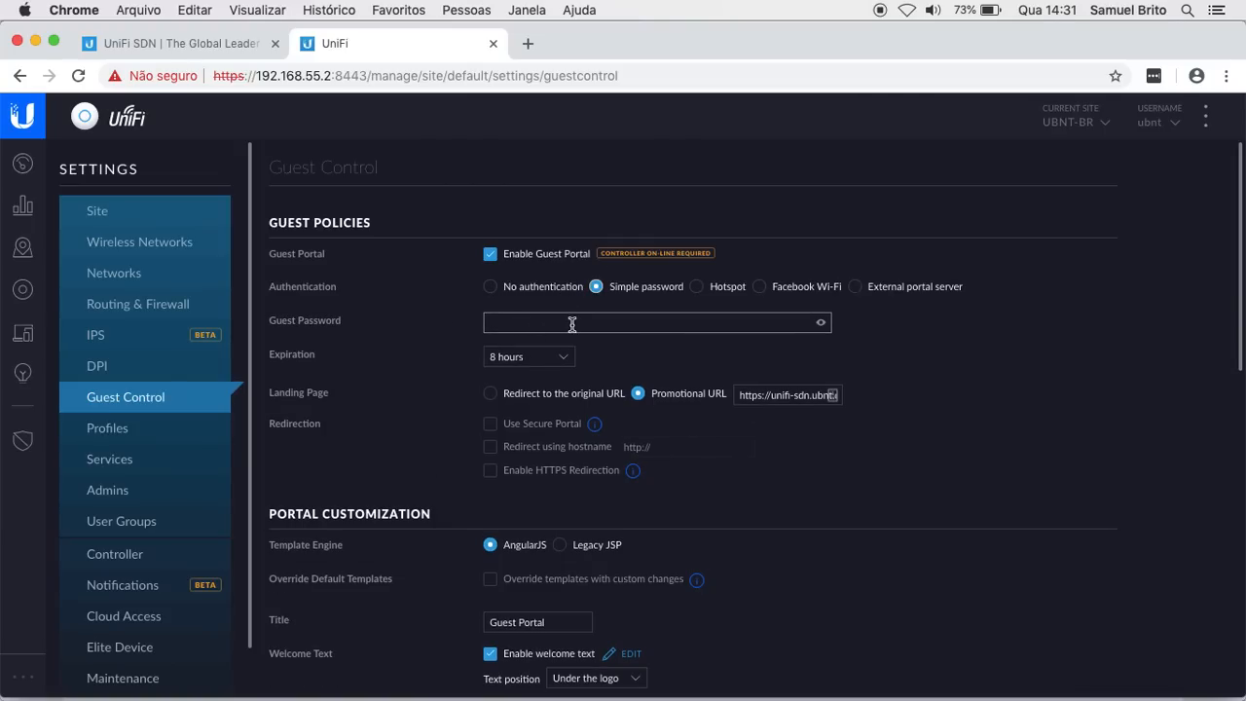
scroll(870, 349, down, 5)
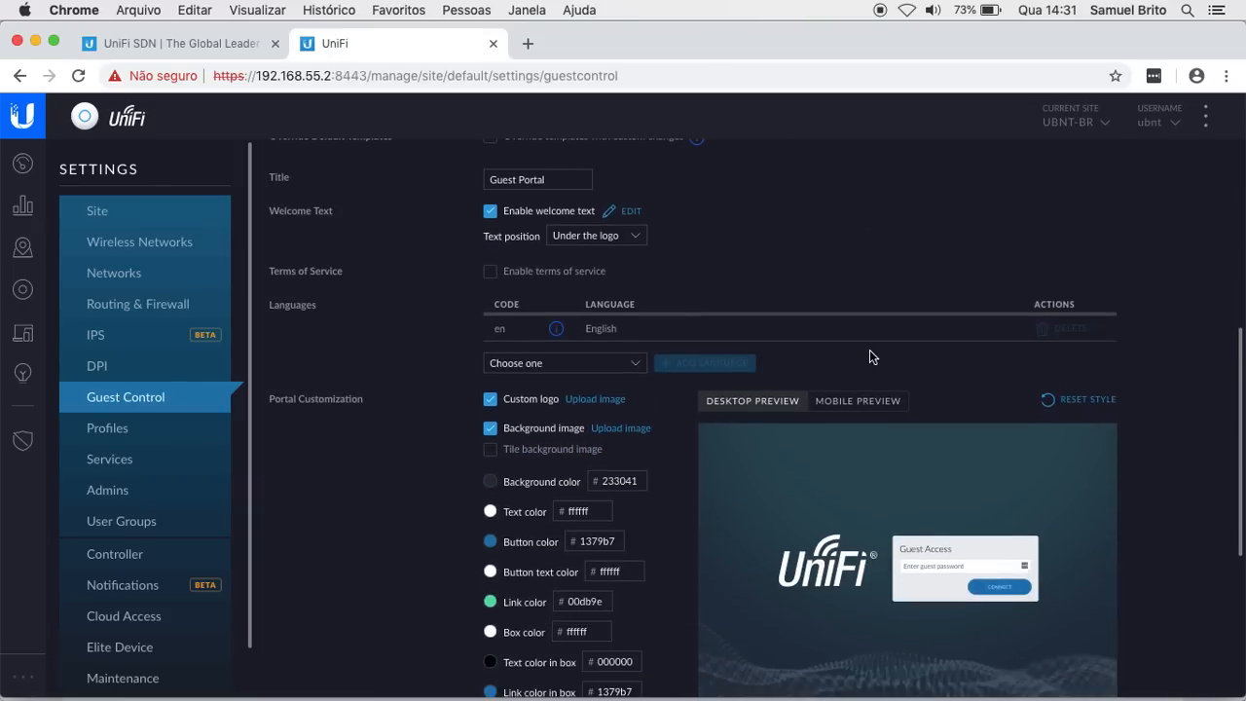
scroll(869, 370, down, 1)
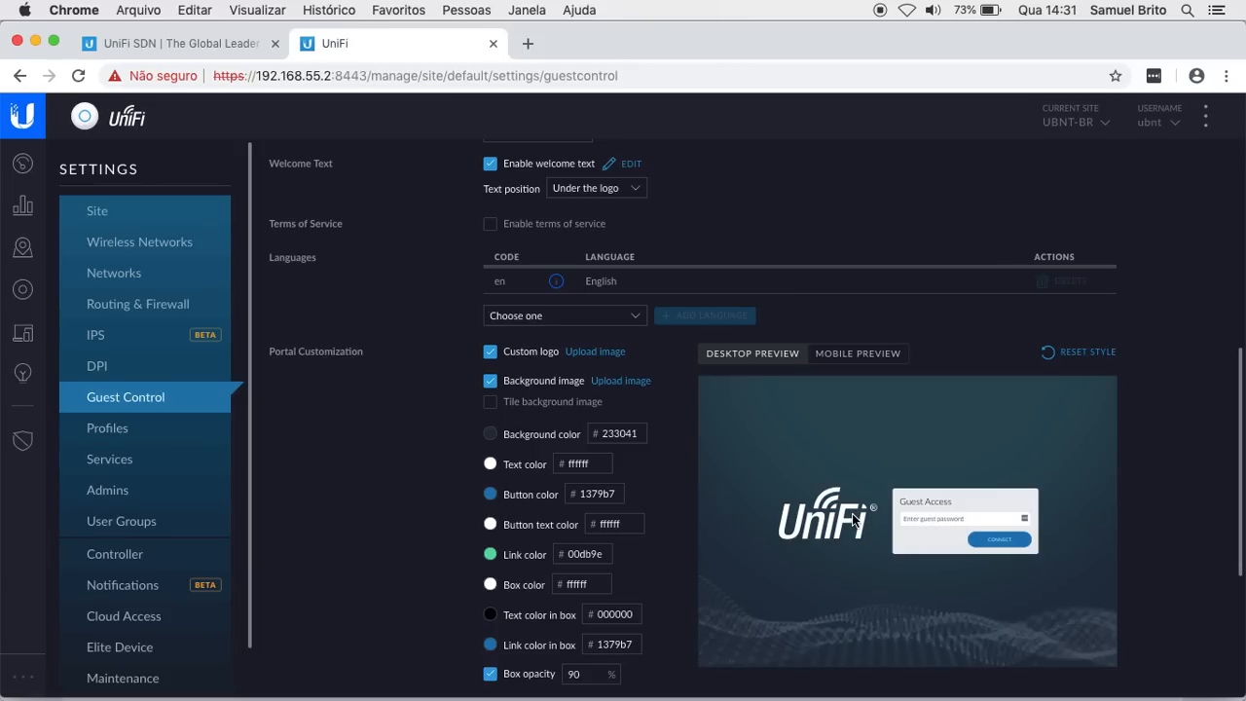
scroll(852, 513, up, 10)
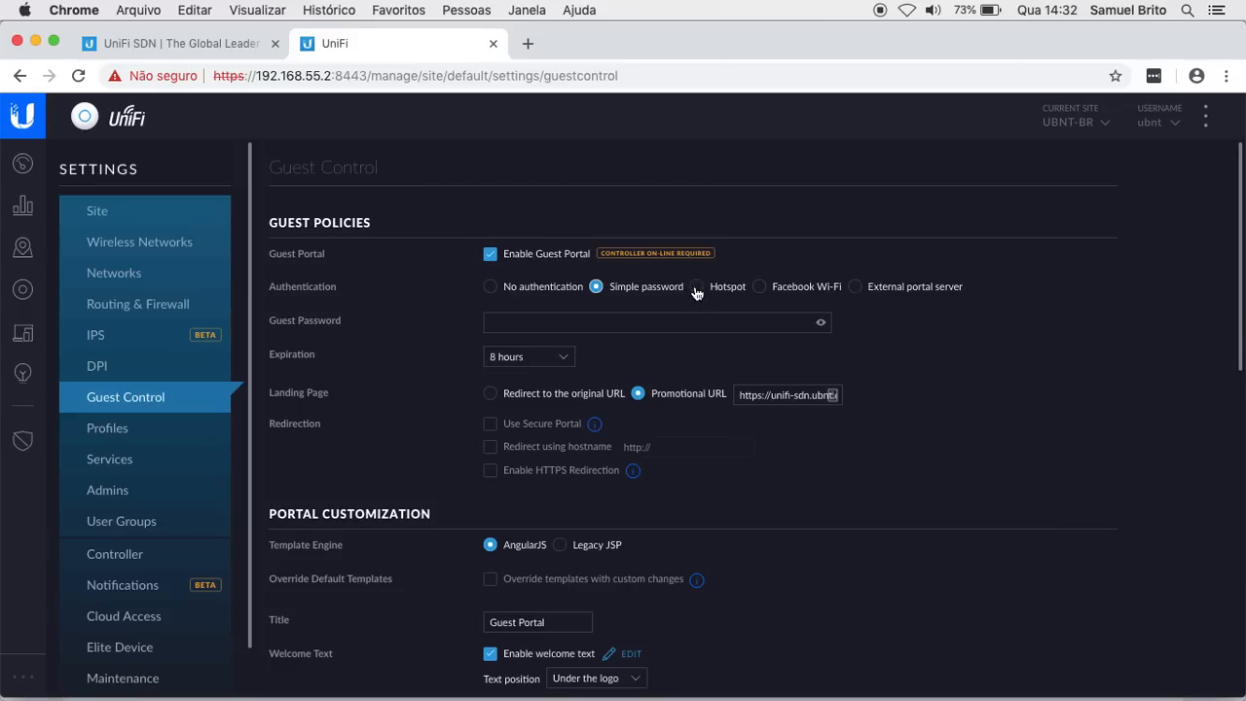
click(696, 288)
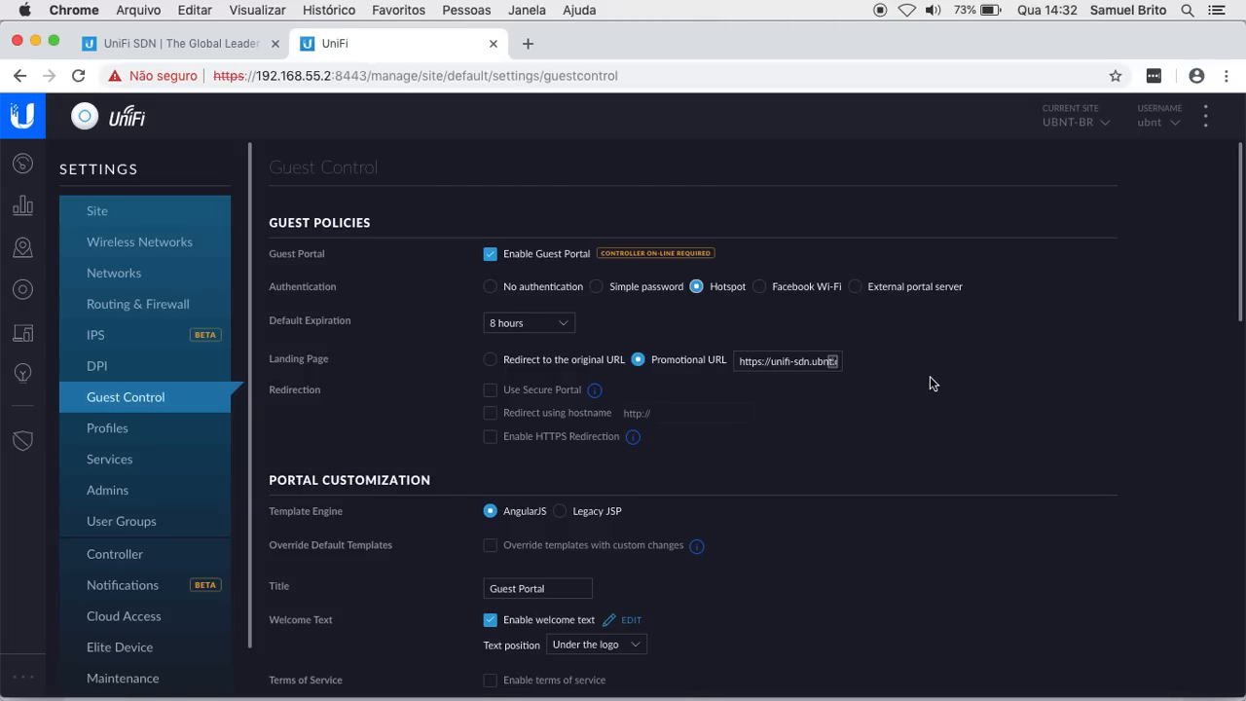
Step: Scroll the preview to confirm it now asks guests for a voucher code
scroll(929, 375, down, 5)
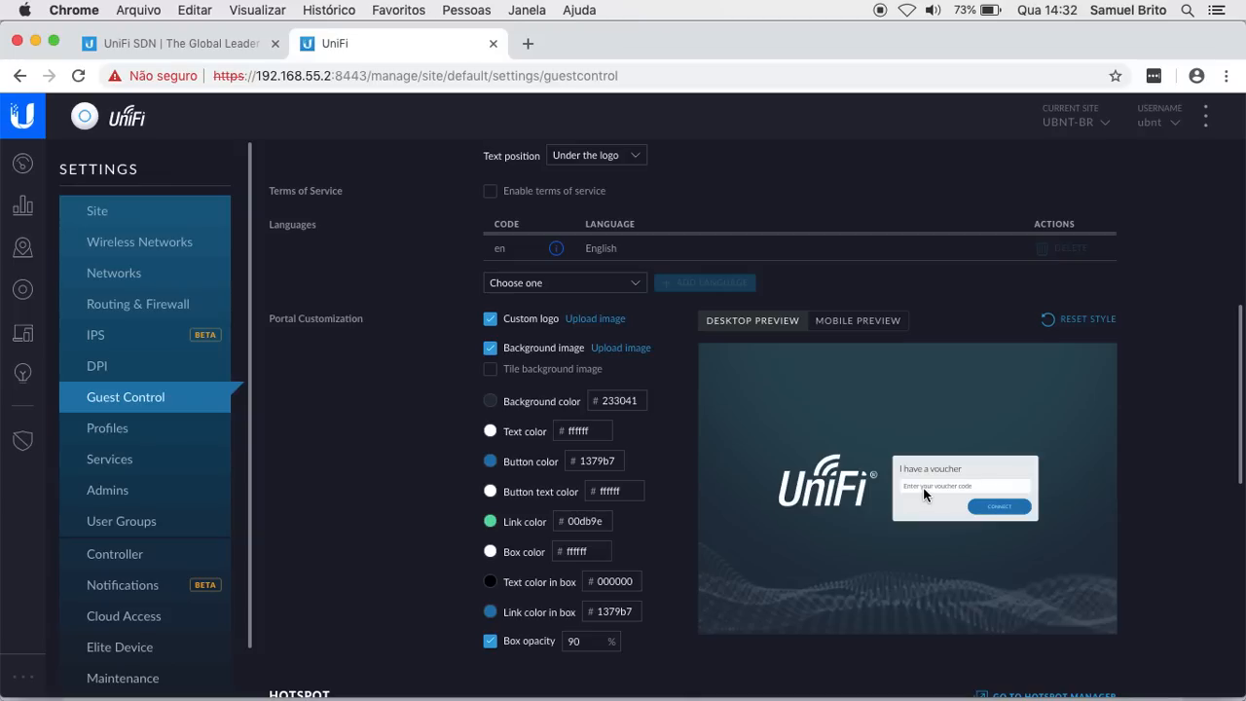
scroll(923, 487, up, 5)
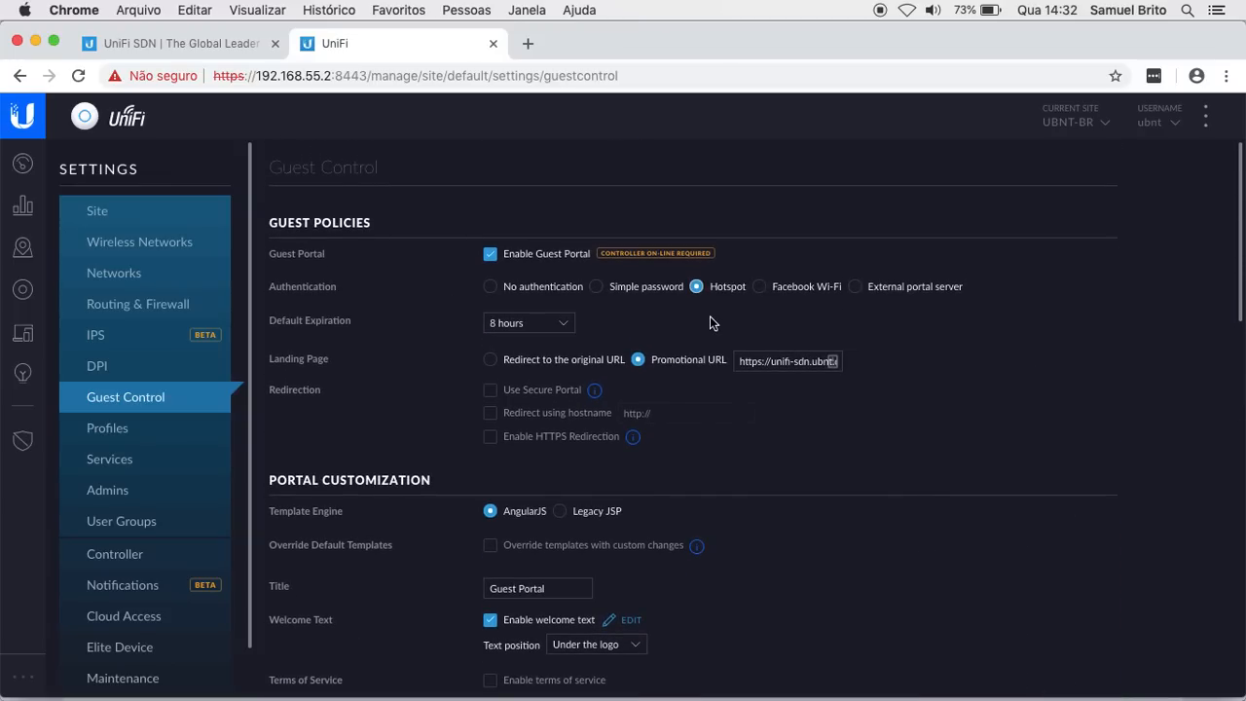
Step: Try Facebook Wi-Fi authentication with gateway UBNT-BR, then revert to Hotspot
click(760, 288)
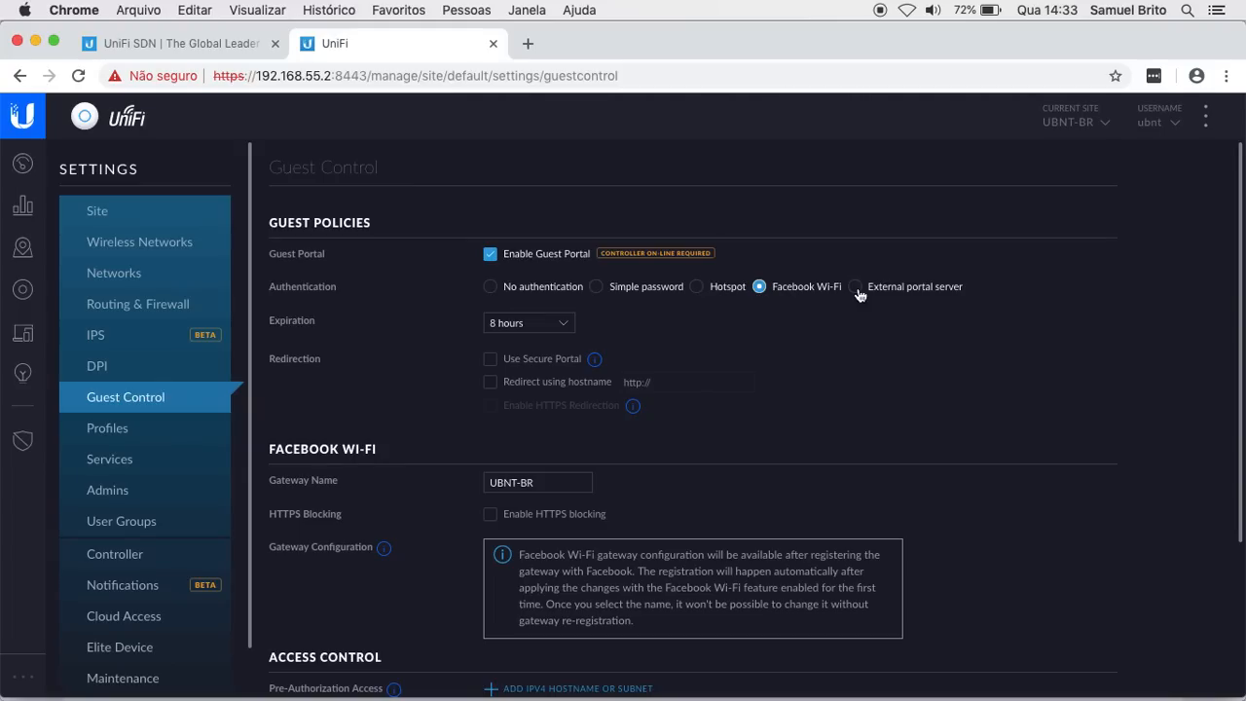
click(697, 290)
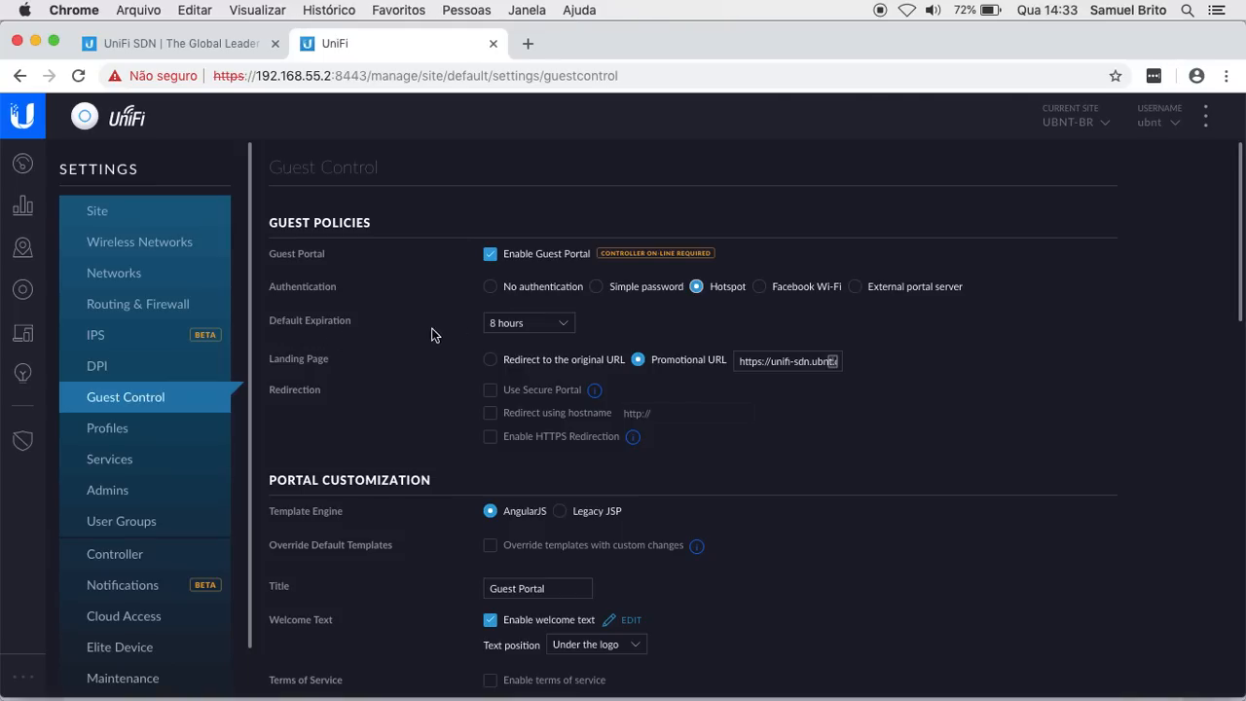
Step: Expand the Default Expiration dropdown, currently 8 hours, to view available durations
click(558, 332)
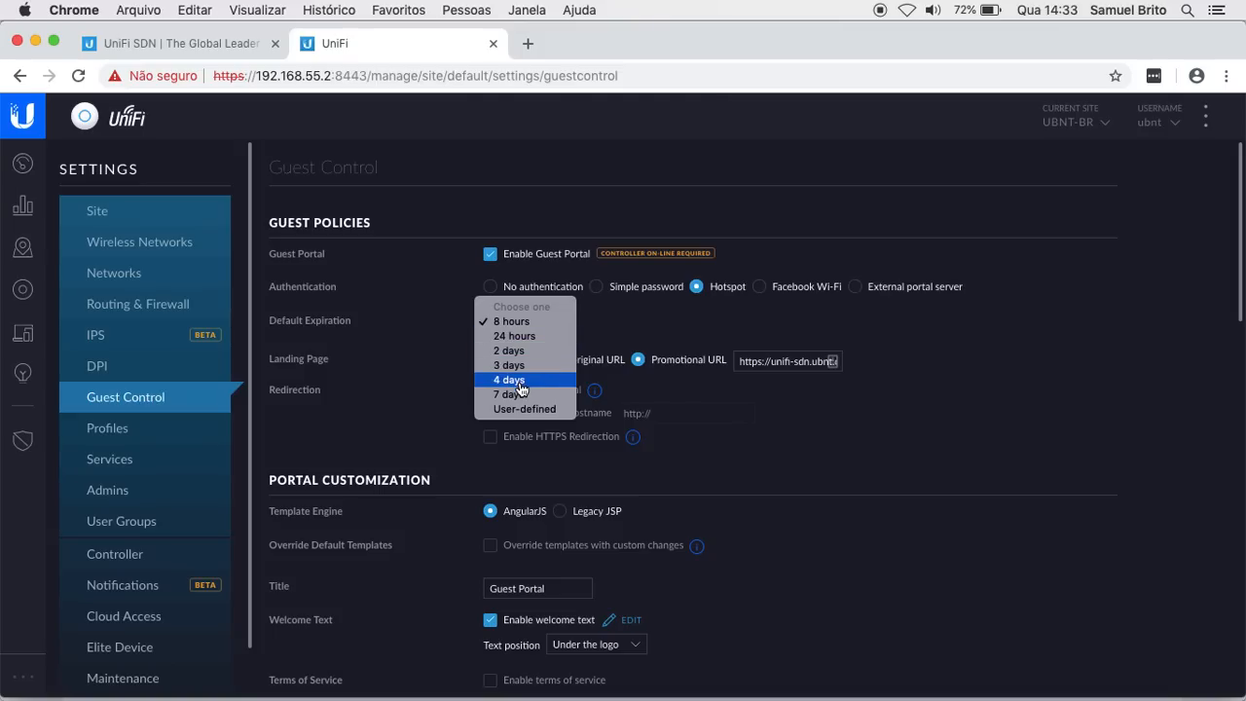
Step: Set the default guest expiration to User-defined with a value of 2 hours
click(530, 413)
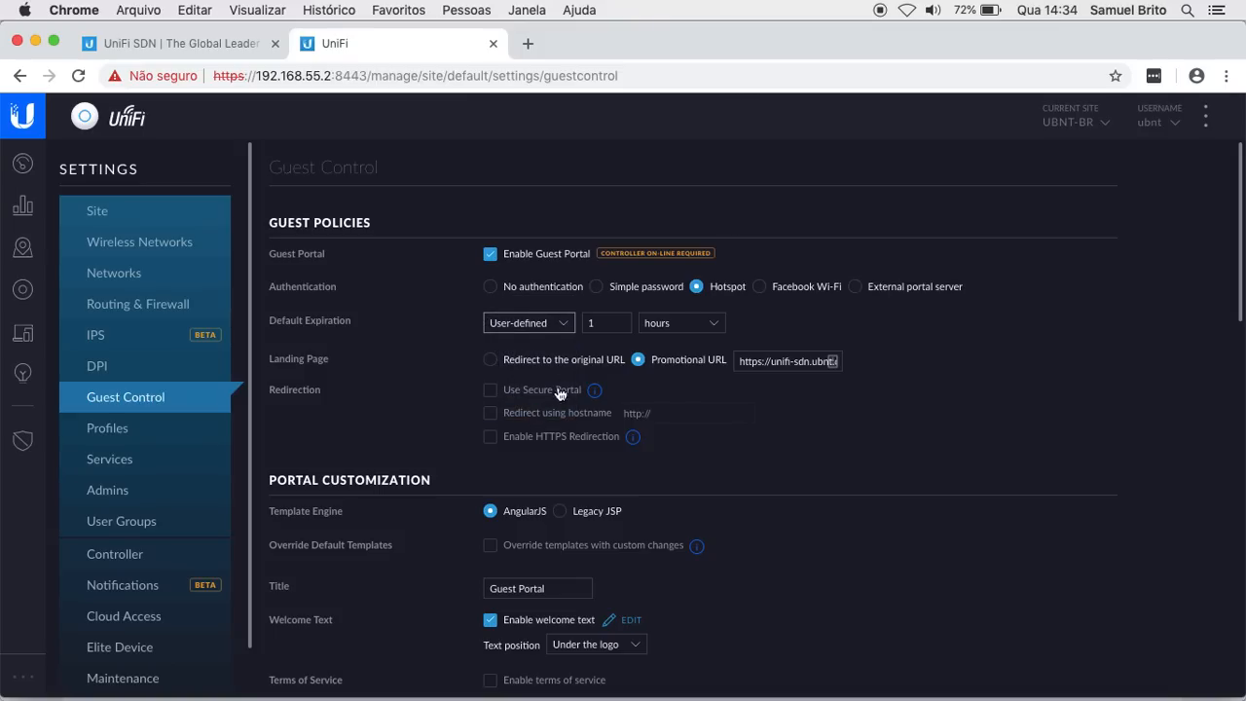
click(606, 324)
key(BackSpace)
text(2)
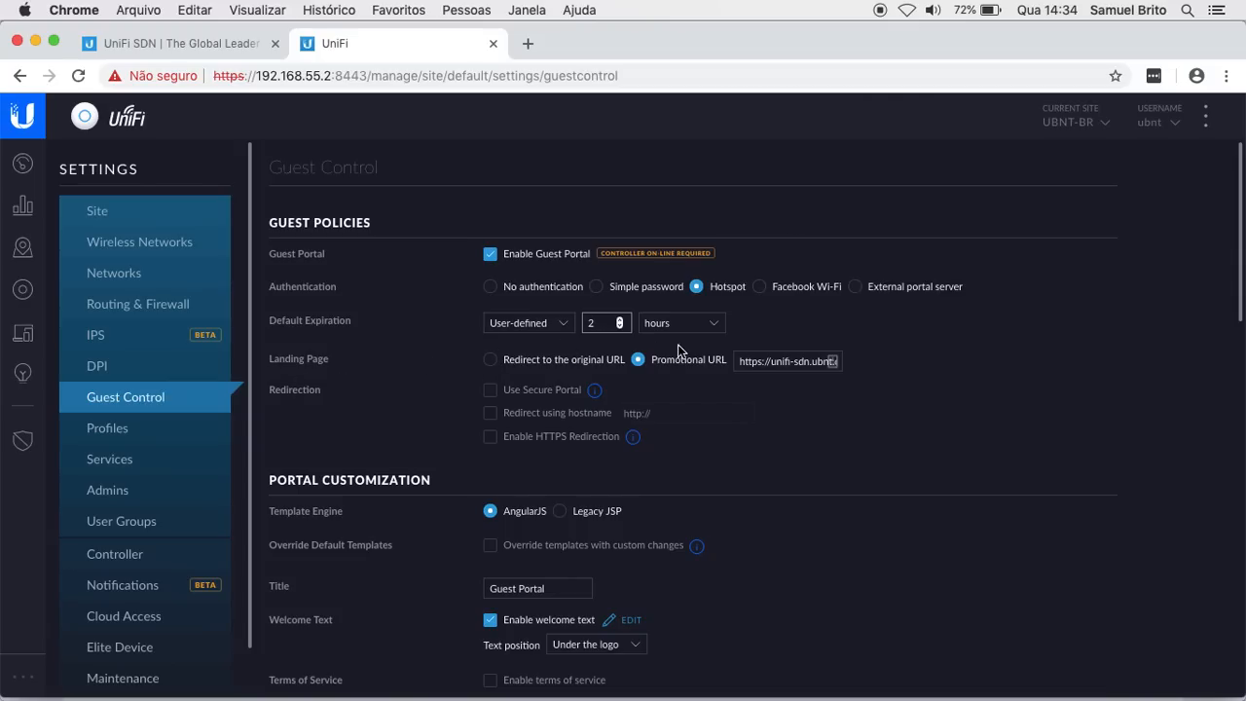
Step: Clear the text from the Promotional URL field
double_click(770, 359)
triple_click(770, 358)
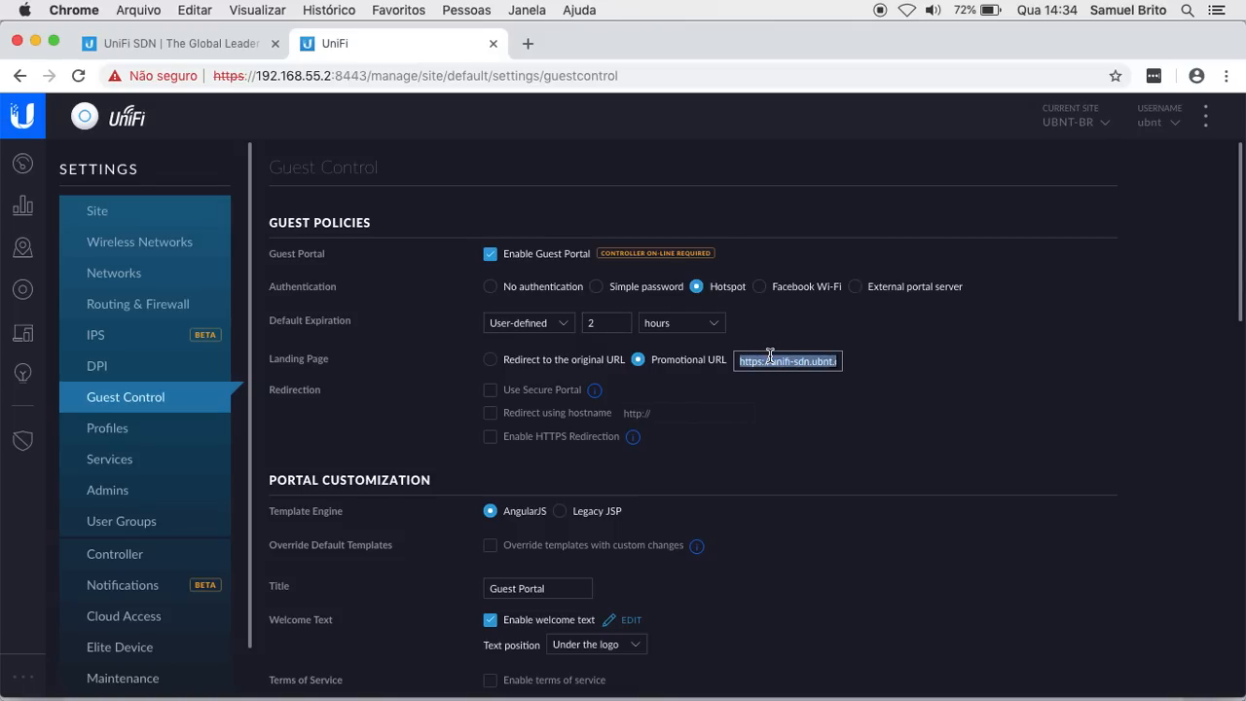
key(BackSpace)
click(639, 361)
Step: Set the landing page to redirect guests to their original URL
click(491, 360)
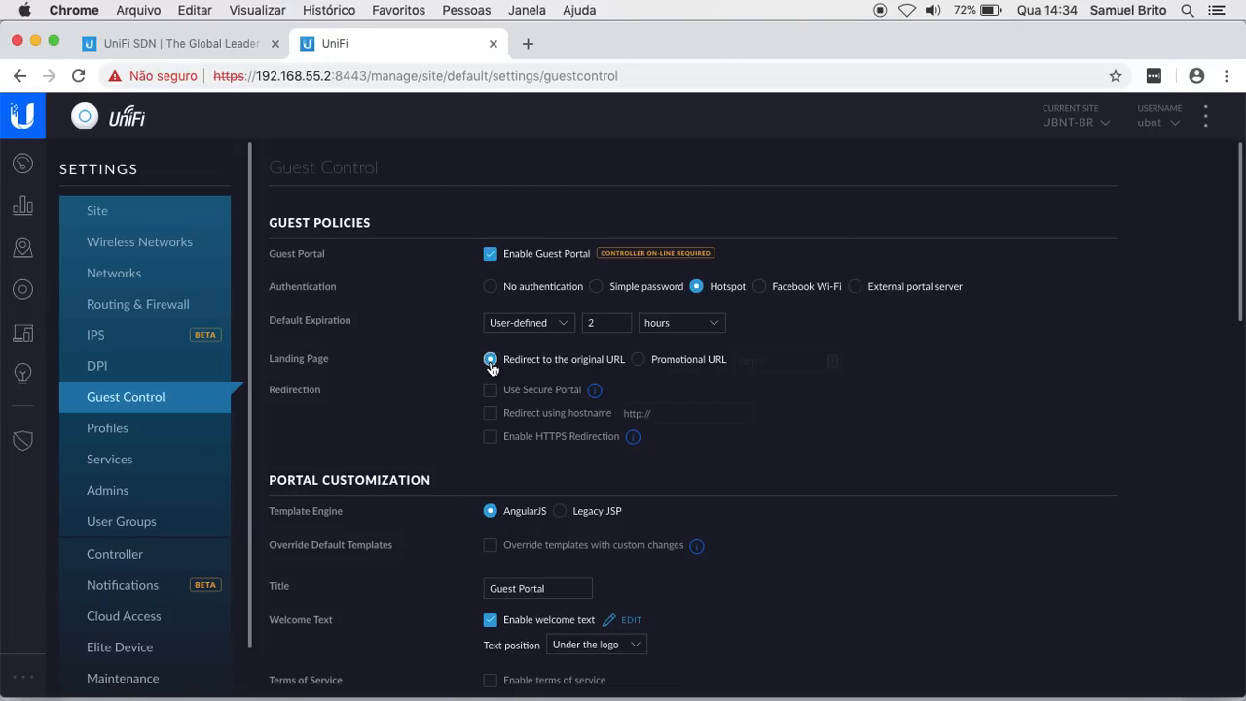
click(638, 359)
click(742, 360)
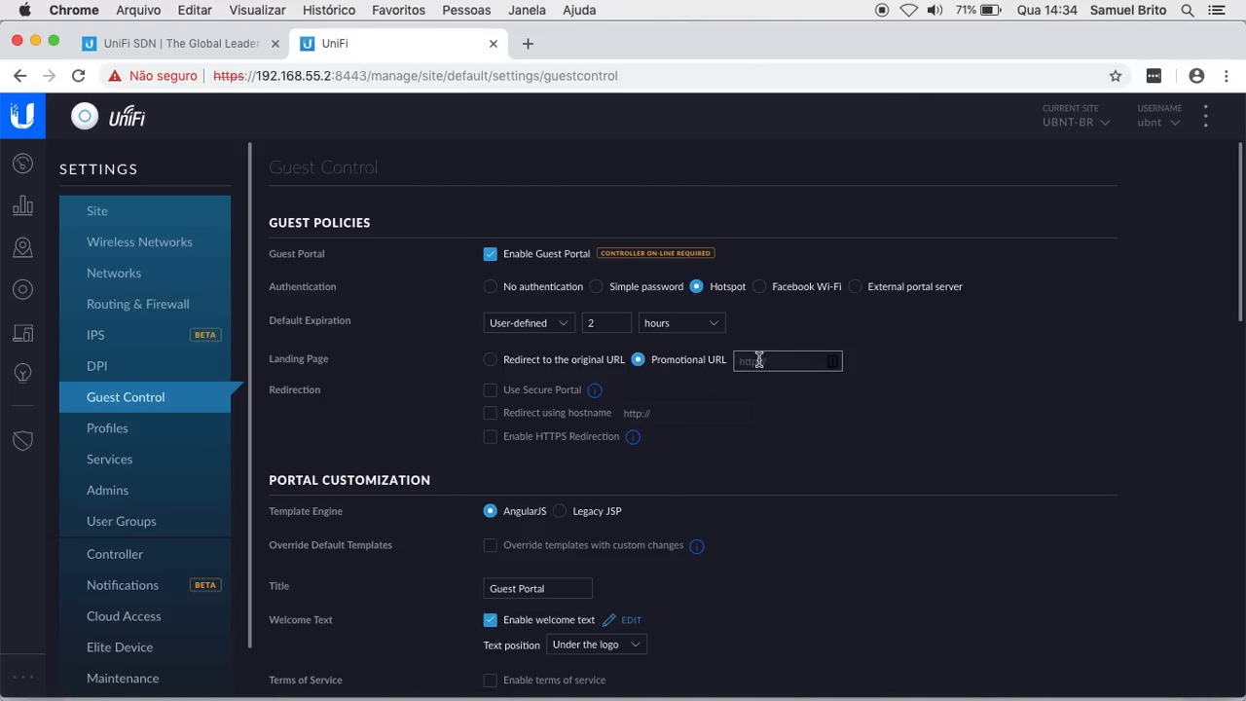
click(490, 360)
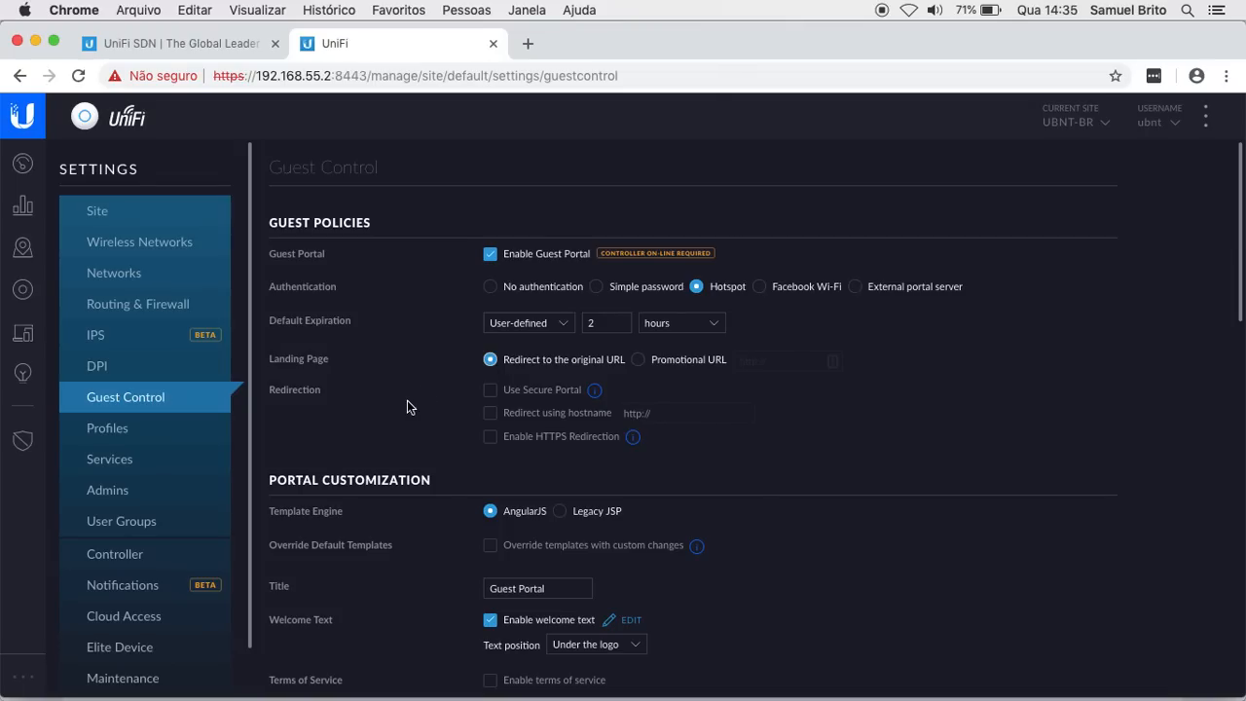
scroll(808, 493, down, 2)
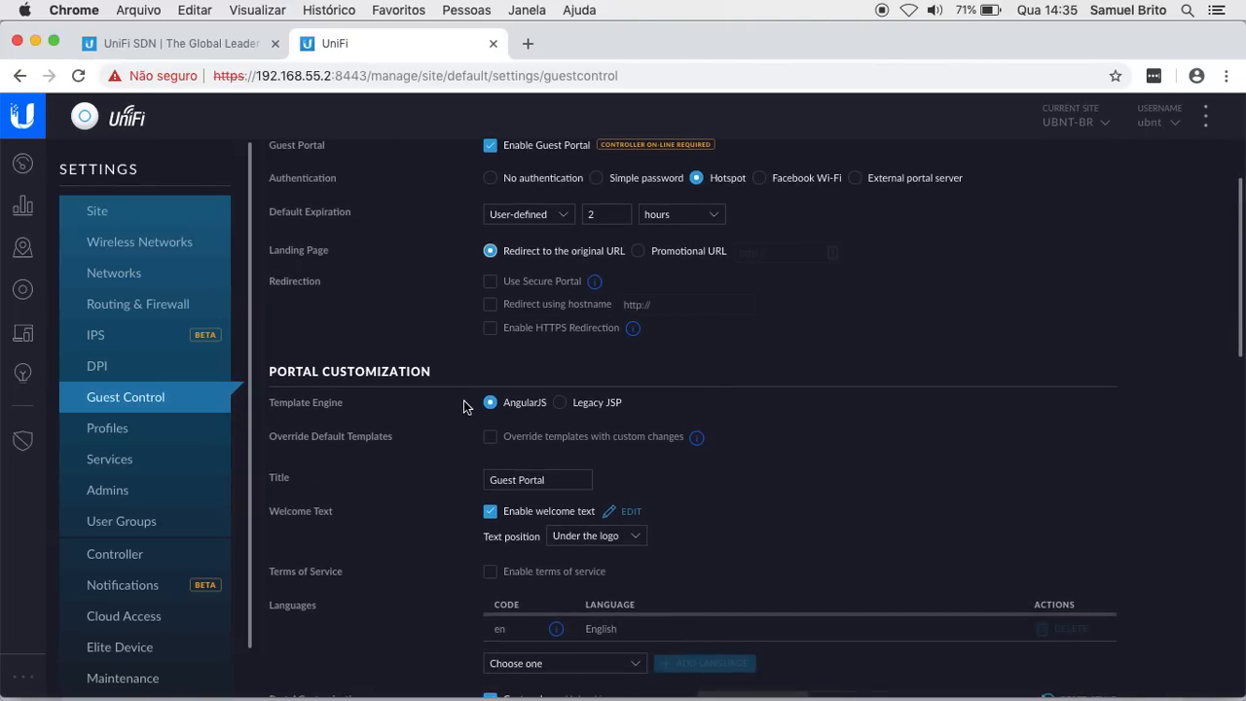
scroll(366, 376, down, 2)
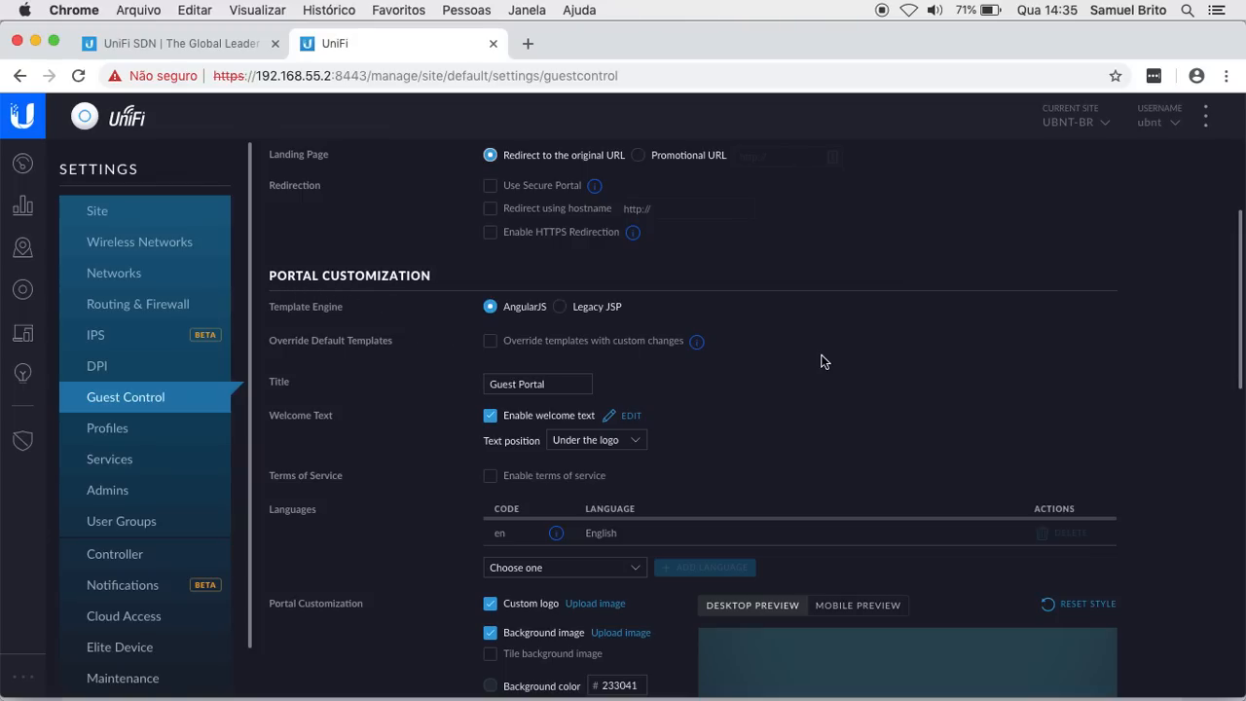
scroll(866, 369, down, 1)
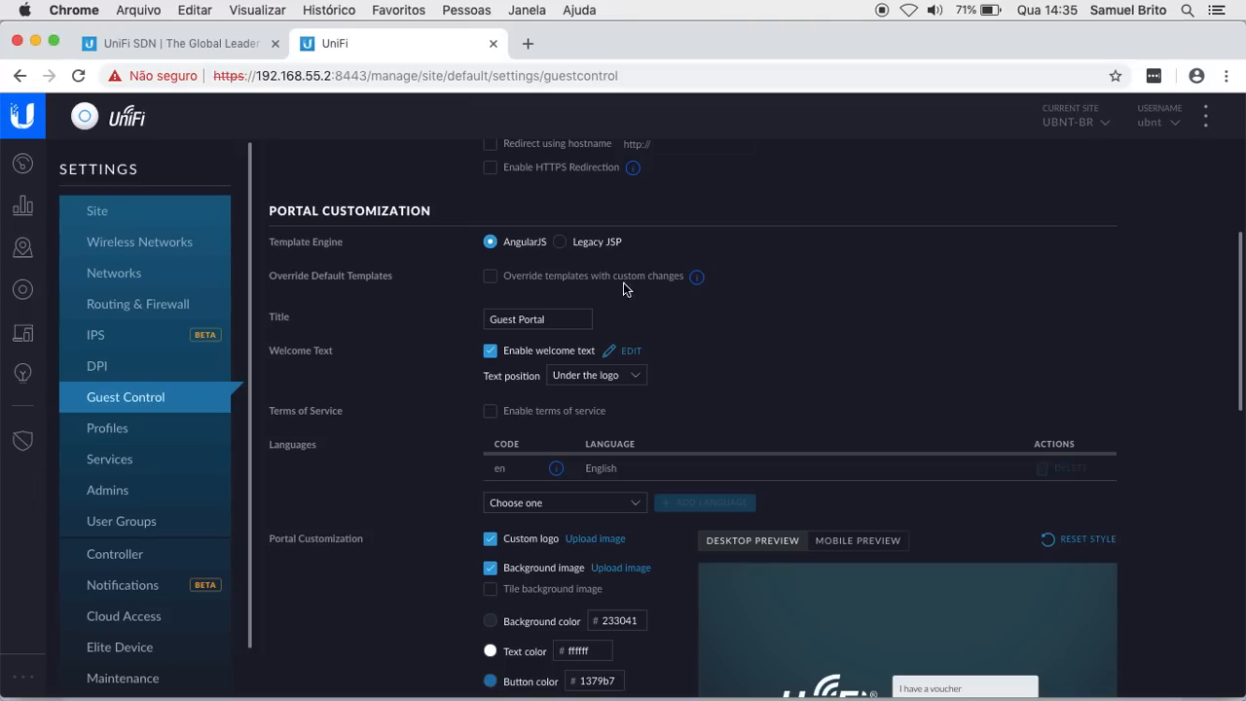
scroll(407, 331, down, 2)
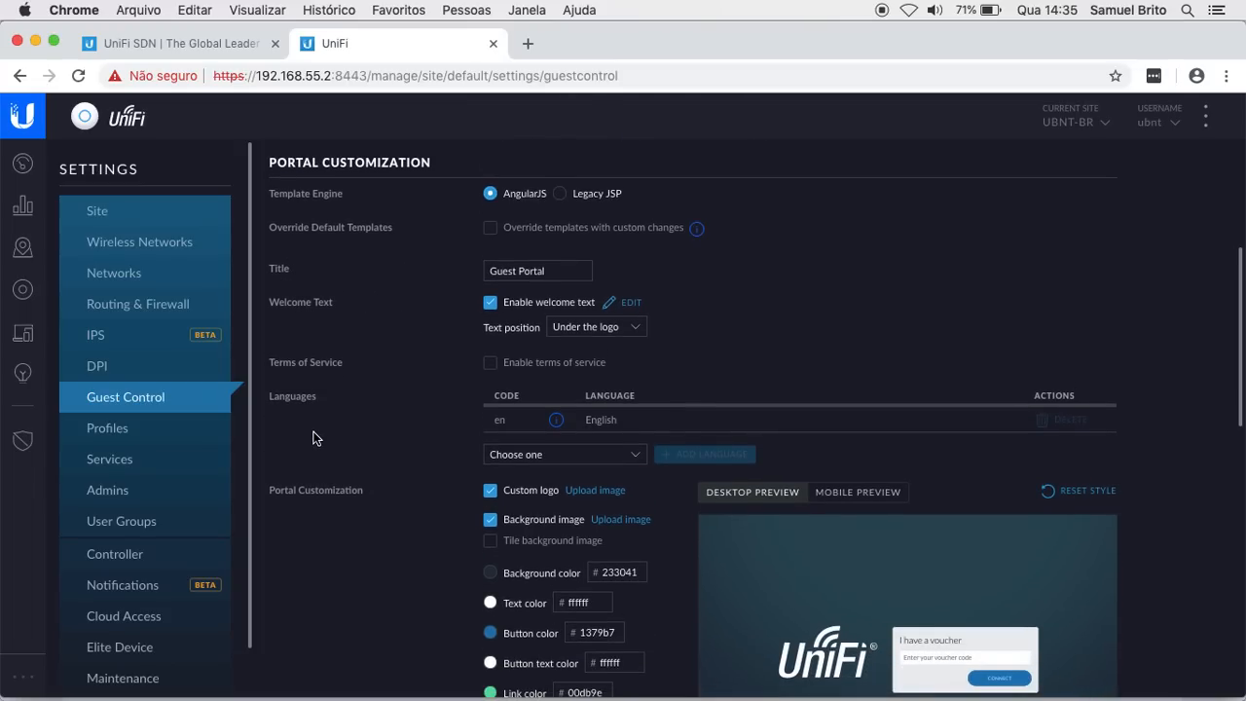
scroll(313, 438, down, 4)
scroll(334, 473, down, 1)
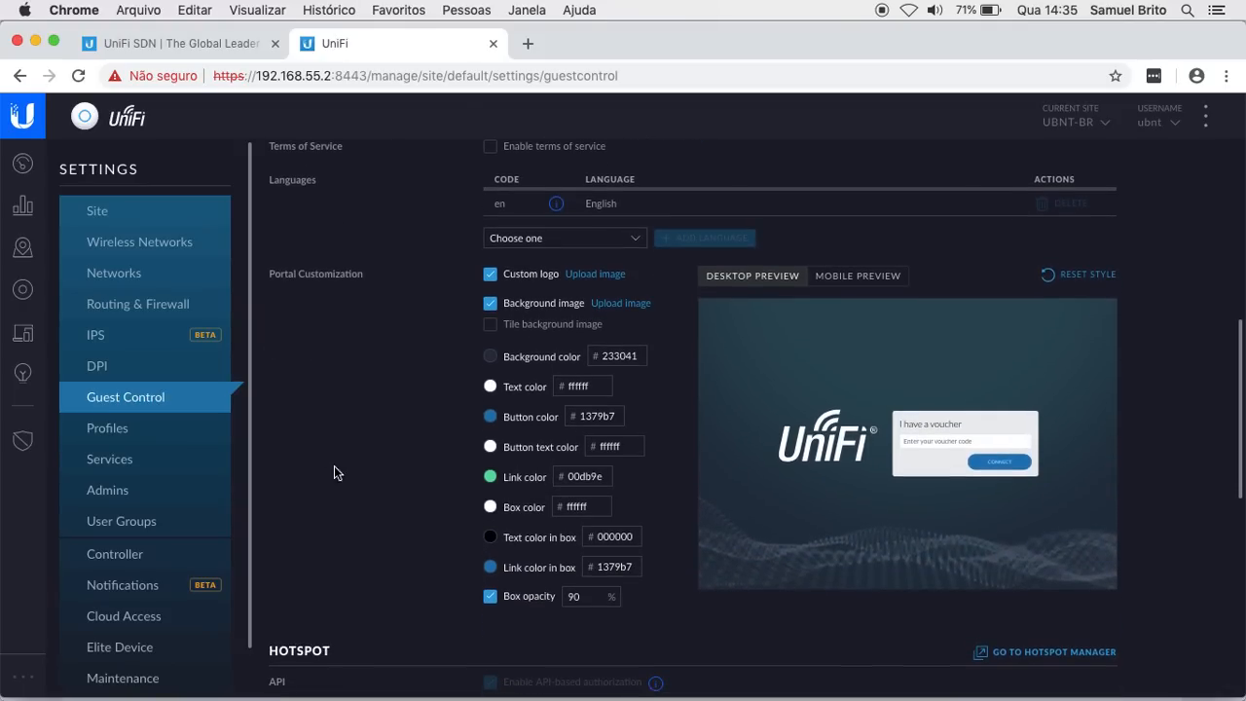
scroll(361, 551, up, 2)
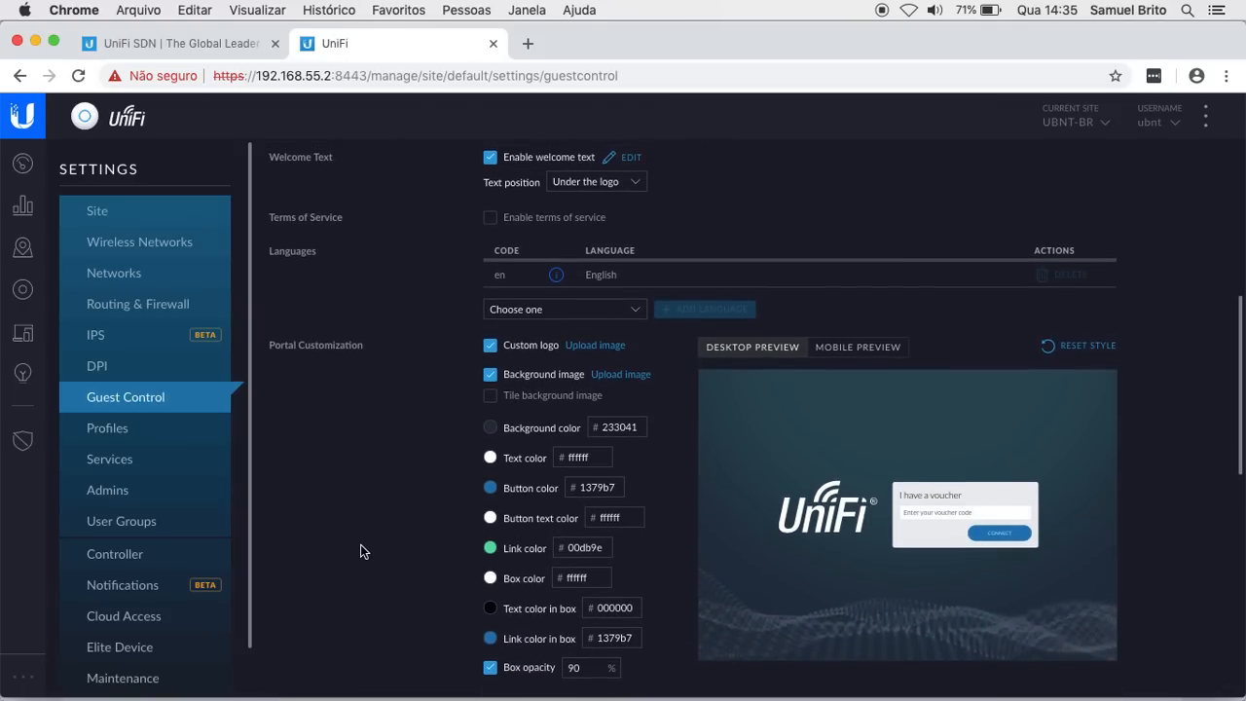
scroll(360, 551, up, 1)
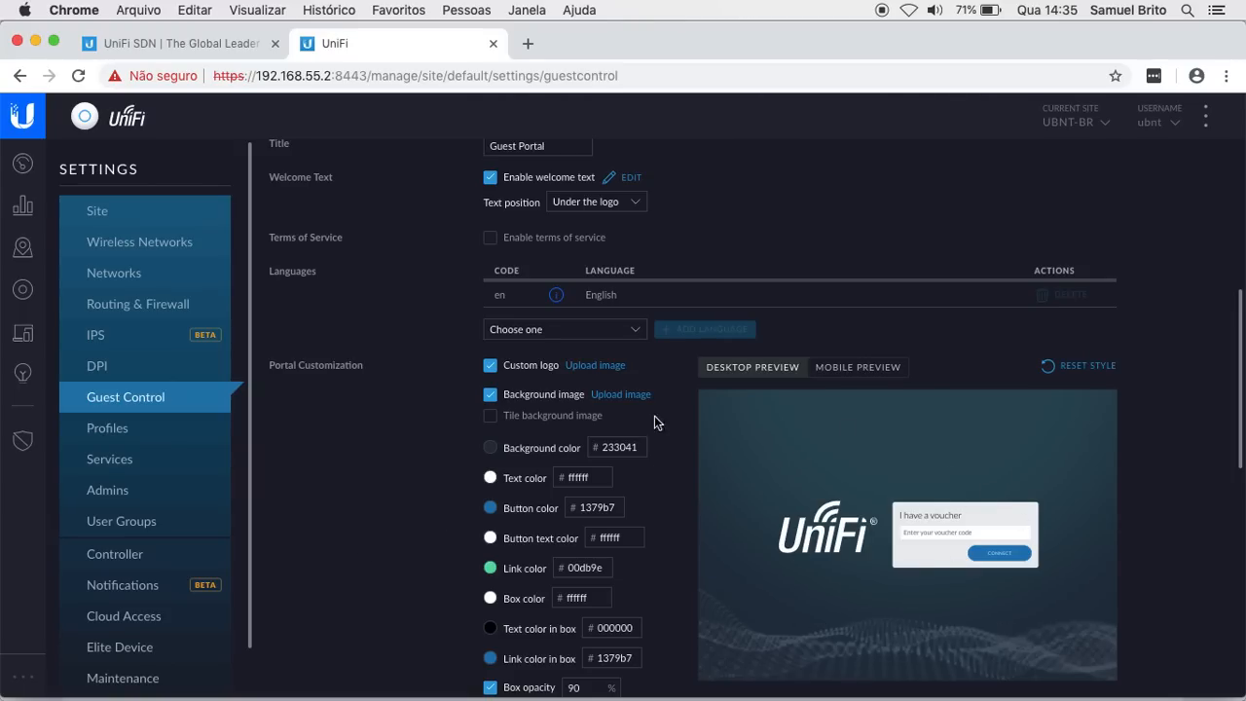
scroll(433, 469, up, 3)
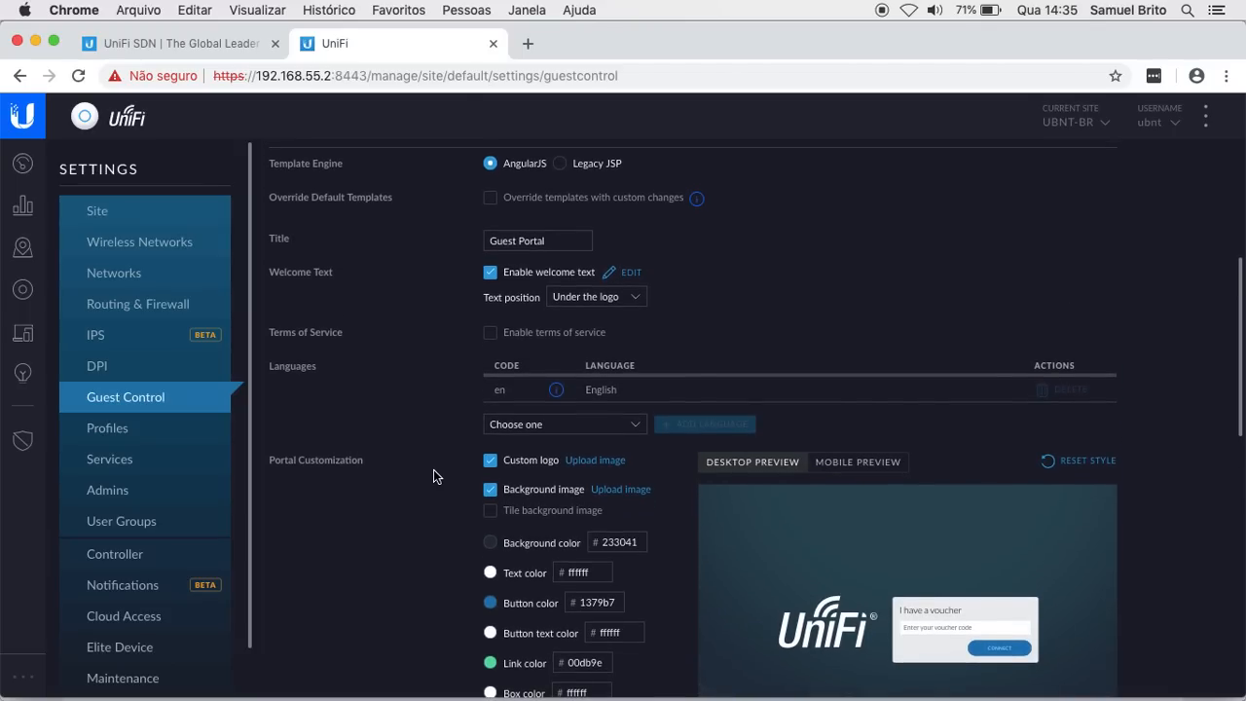
Step: Replace the portal title with 'Portal de Visitantes'
click(569, 245)
key(BackSpace)
key(BackSpace)
key(BackSpace)
key(BackSpace)
key(BackSpace)
key(BackSpace)
key(BackSpace)
key(BackSpace)
key(BackSpace)
key(BackSpace)
key(BackSpace)
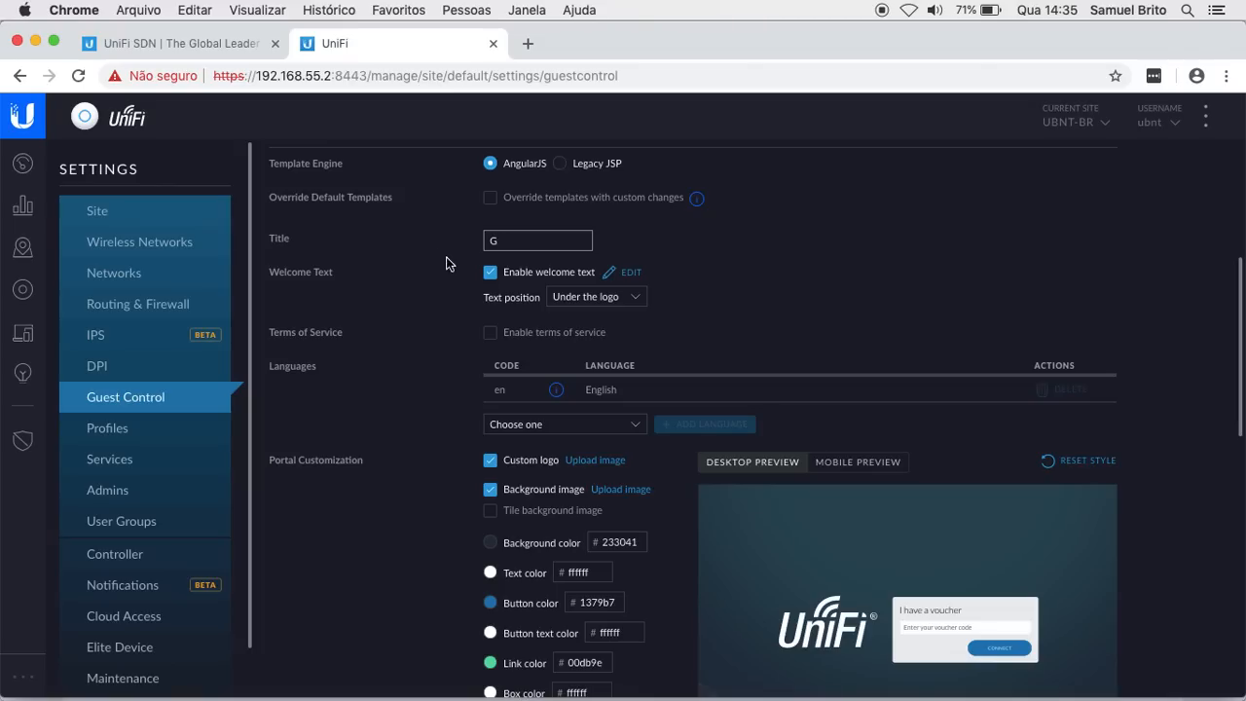
key(BackSpace)
text(Portal de Visitantes)
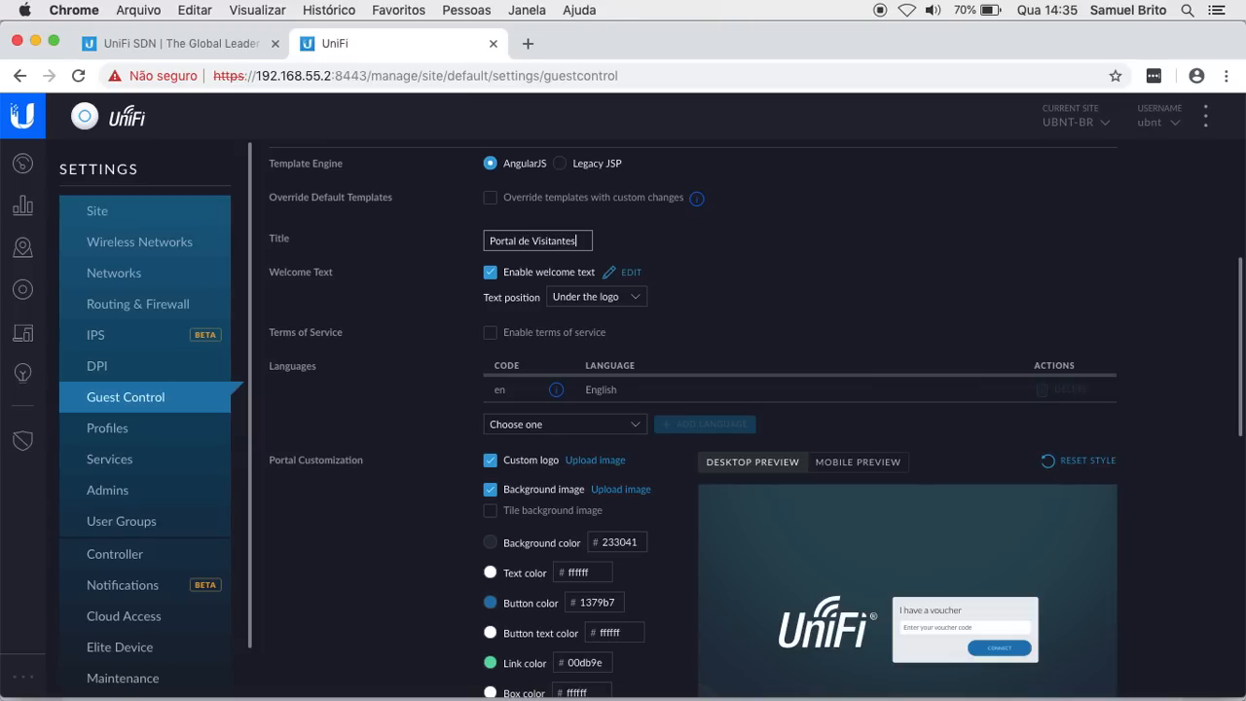
Step: Enable welcome text and submit 'Bem-Vindo à Rede de Visitantes'
click(489, 276)
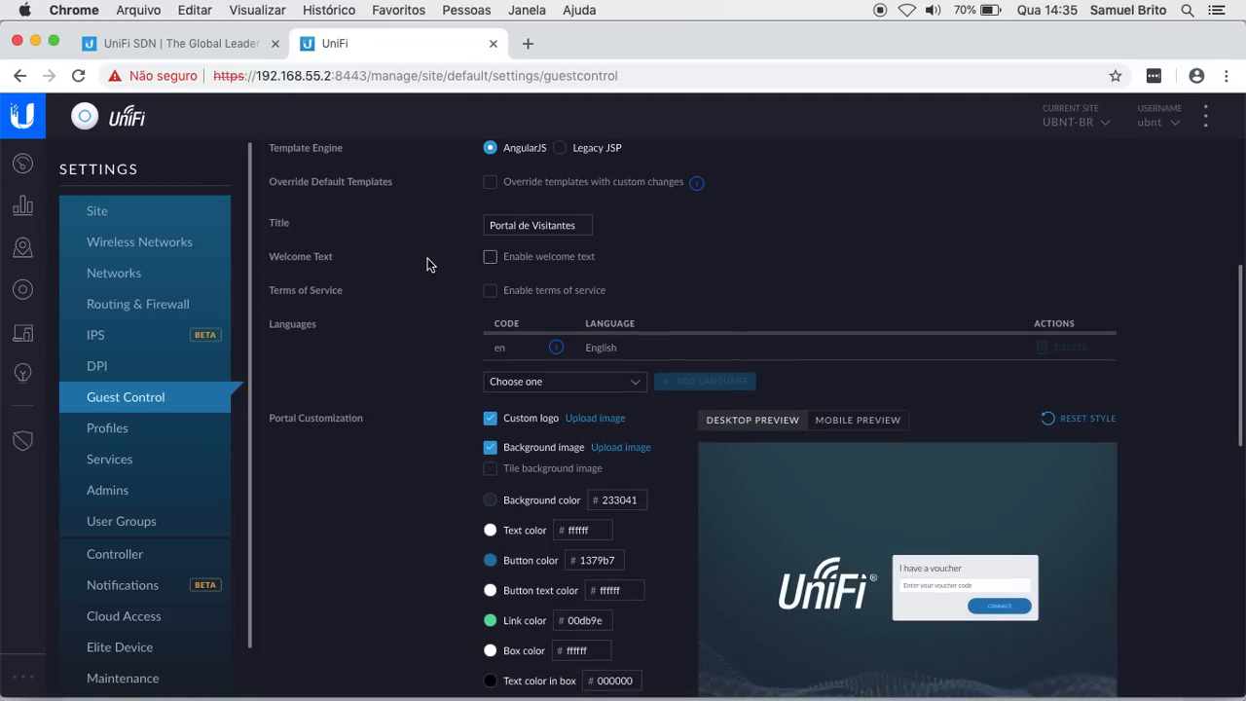
scroll(791, 611, down, 1)
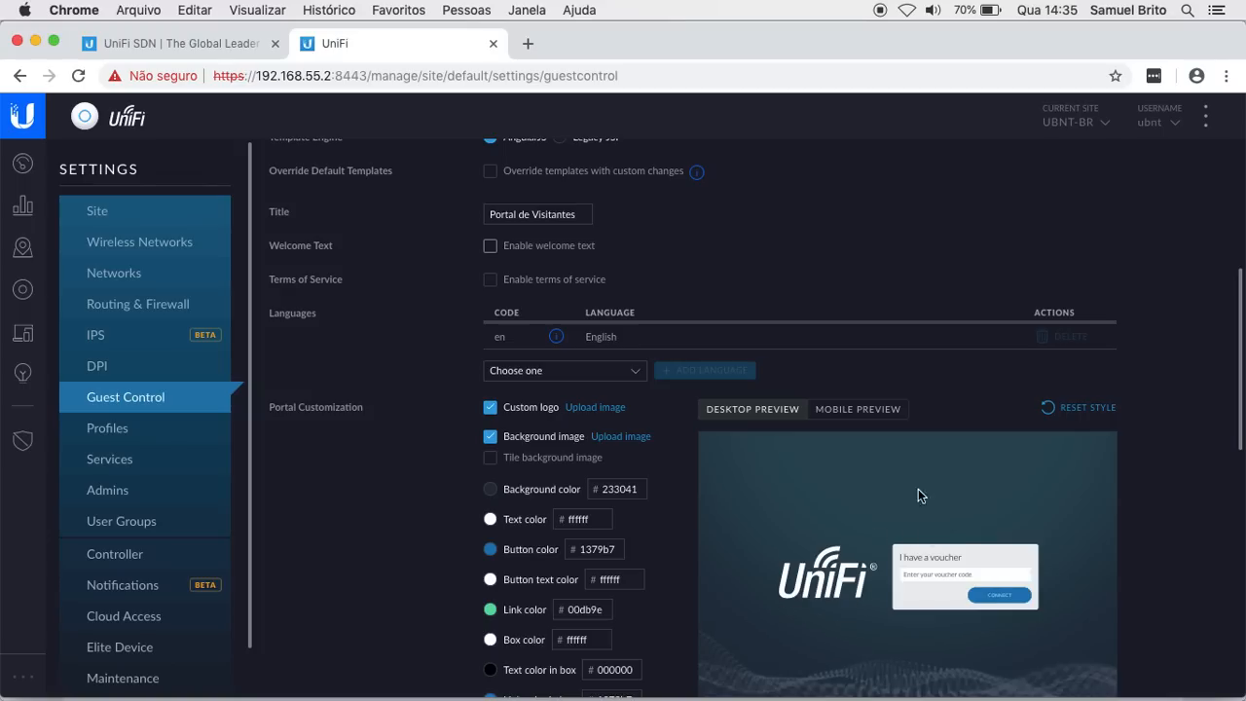
click(491, 247)
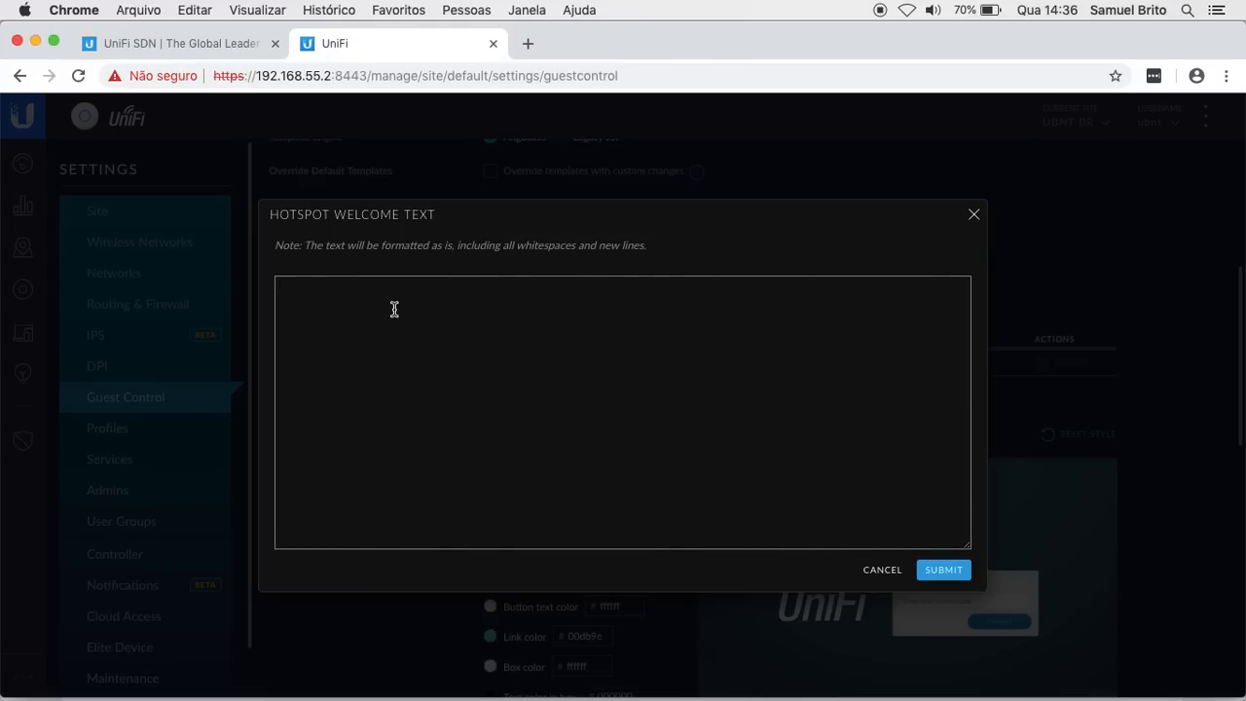
text(Bem-Vindo à Rede de Visitantes)
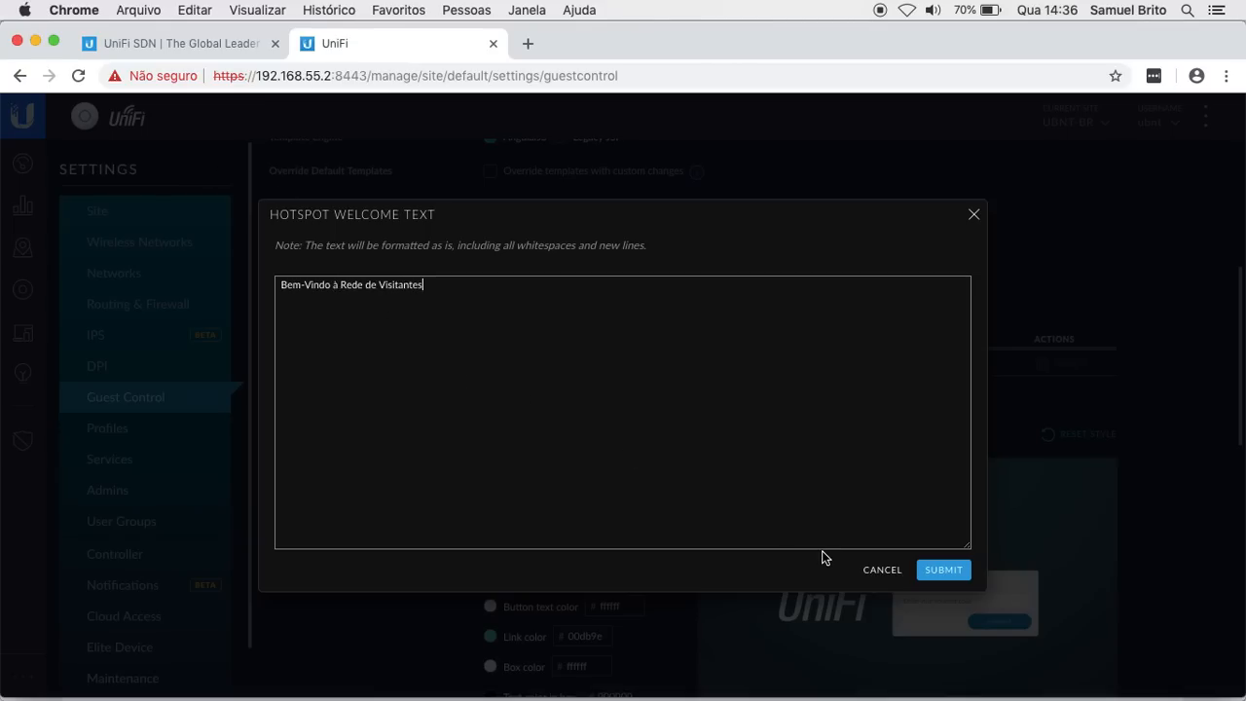
click(939, 572)
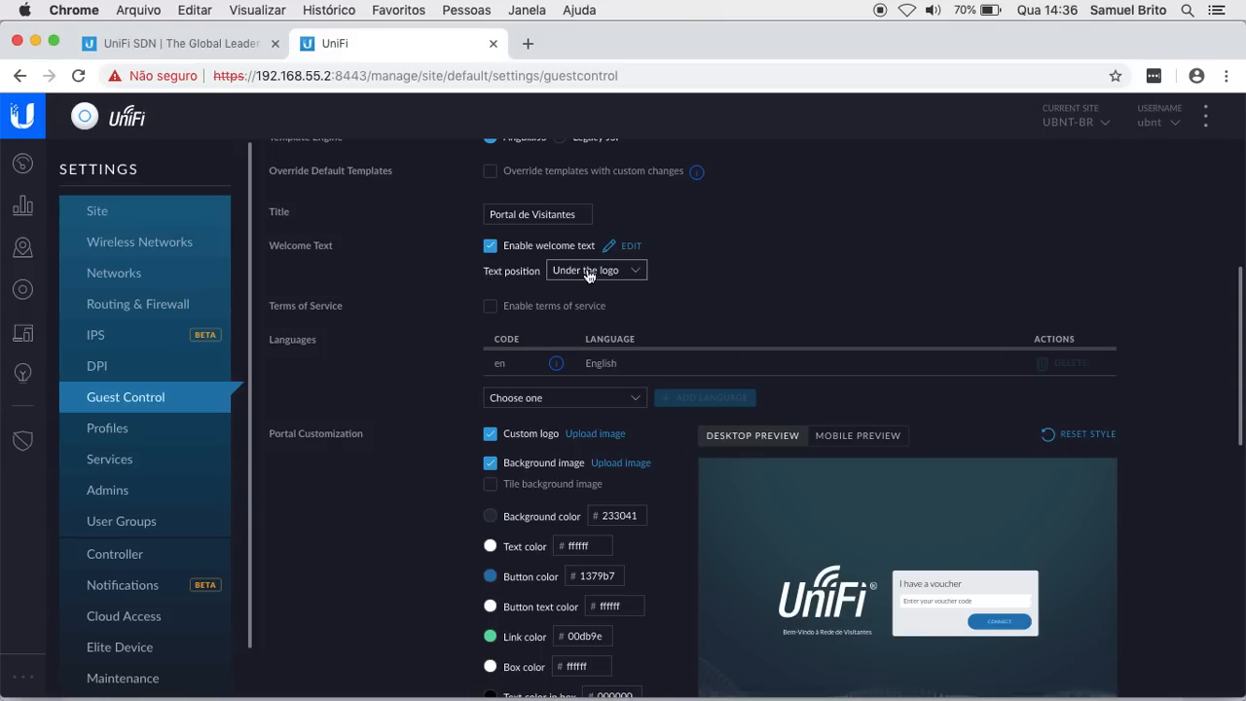
Step: Set the welcome text position to Under the logo
click(621, 273)
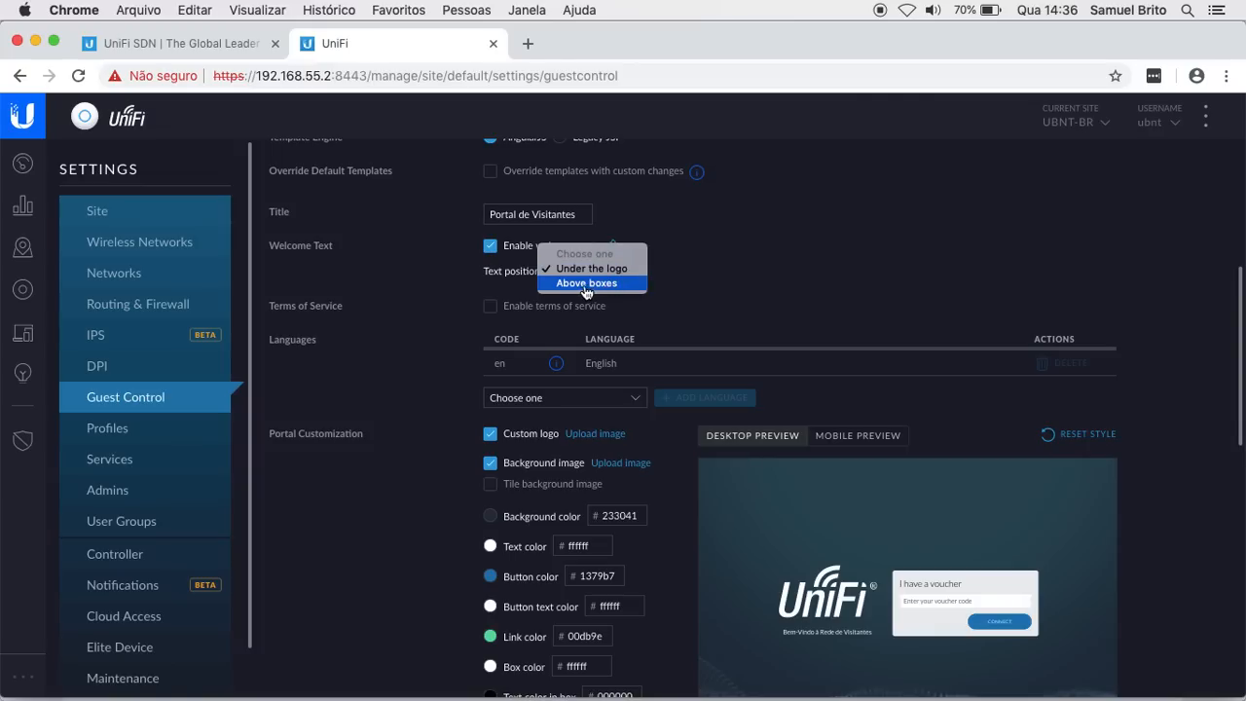
click(585, 284)
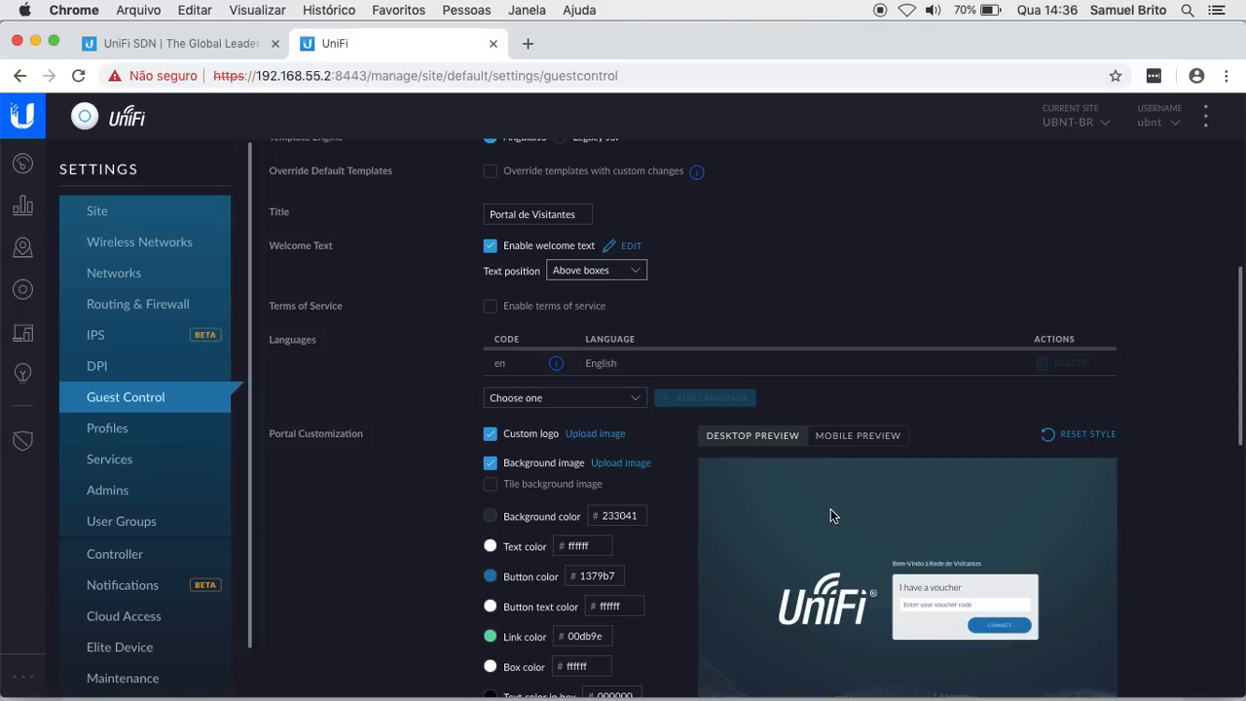
click(581, 271)
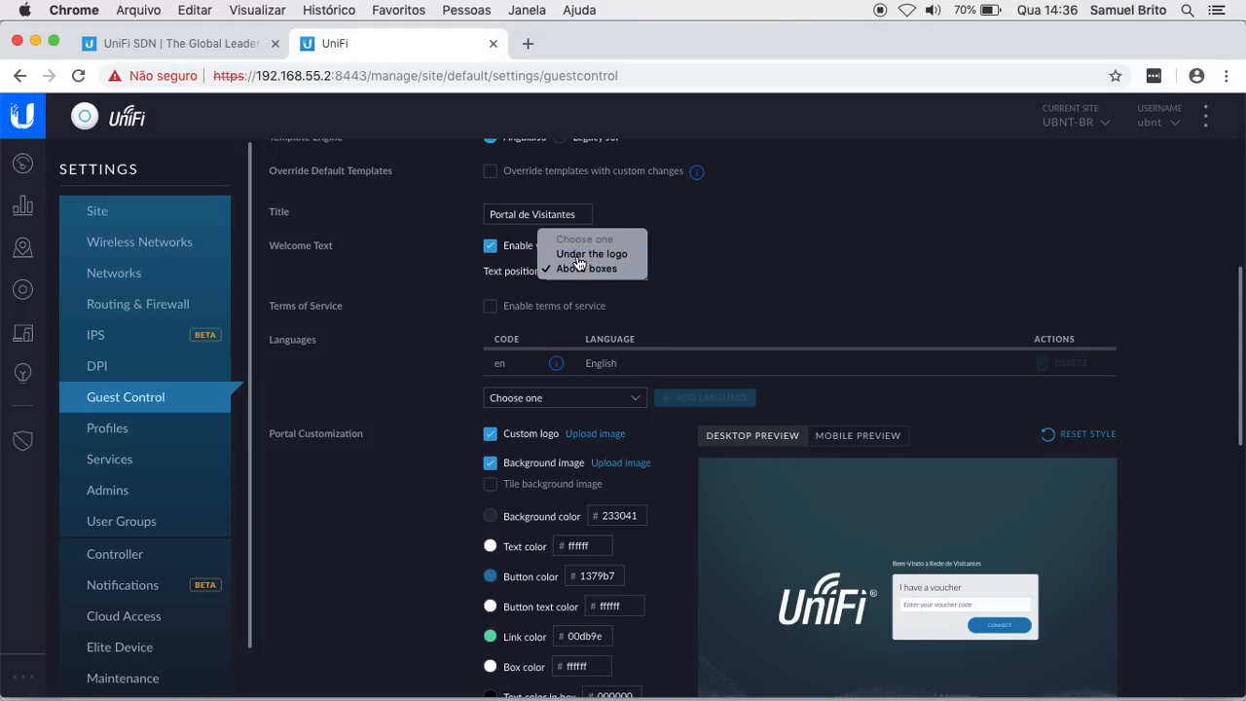
click(591, 253)
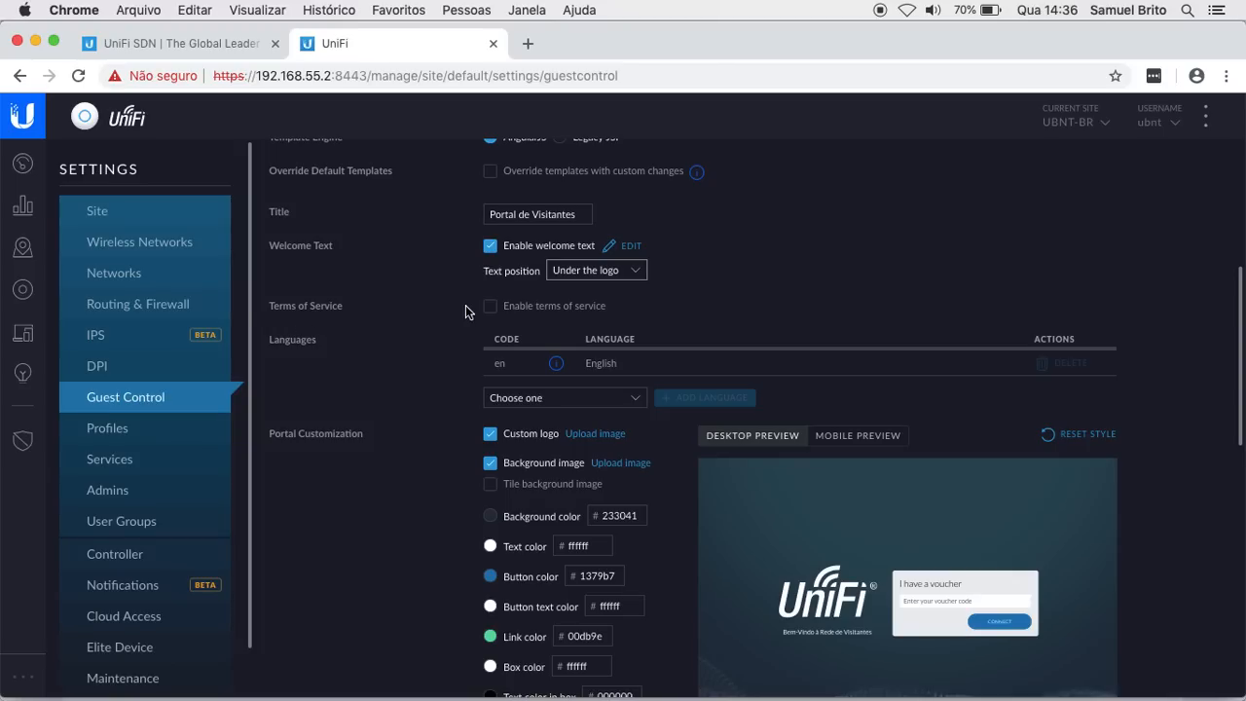
Step: Enable terms of use on the portal and submit the default terms text
click(491, 308)
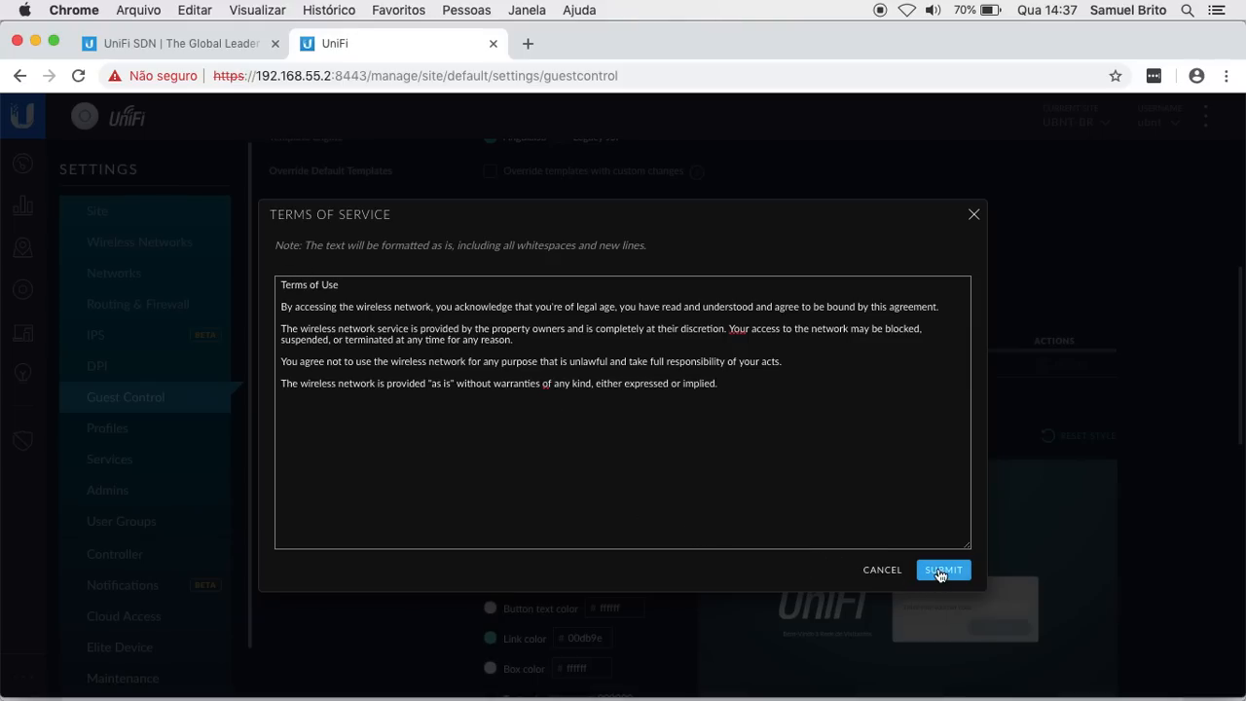
click(941, 571)
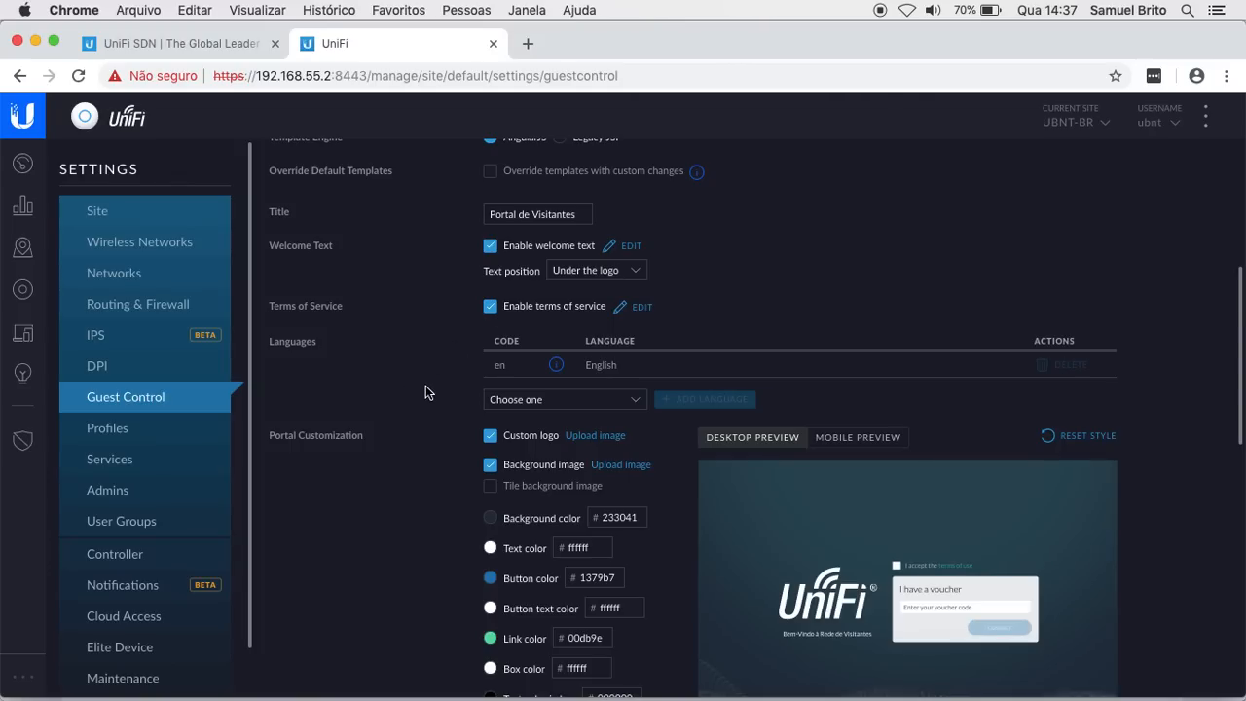
scroll(425, 391, down, 1)
Step: Add Portuguese (Brazil) [pt_BR] to the portal languages alongside English
scroll(340, 314, down, 1)
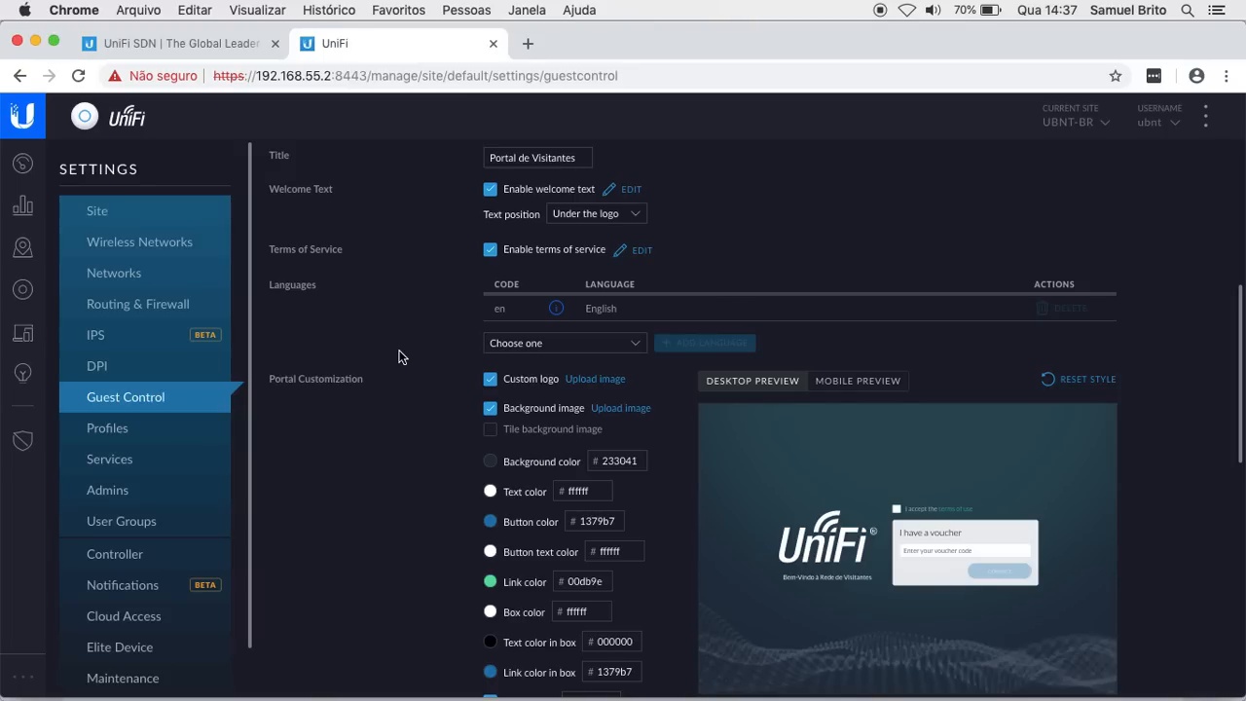
click(516, 343)
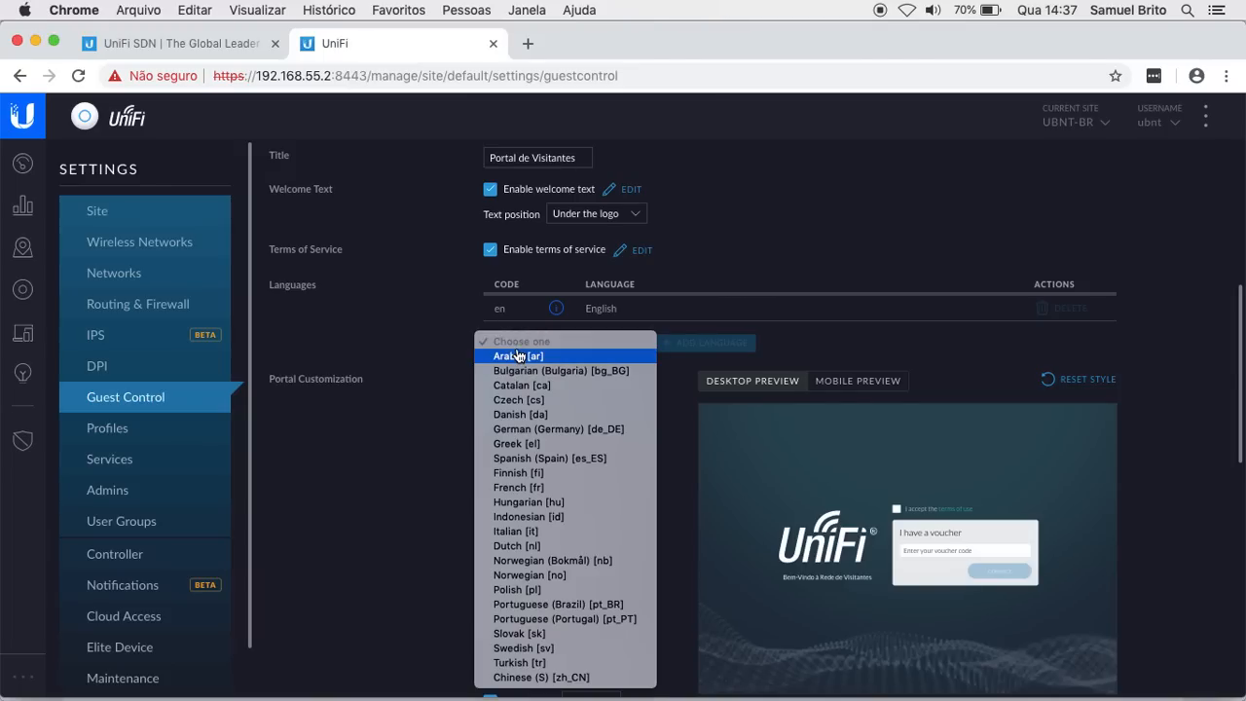
click(545, 604)
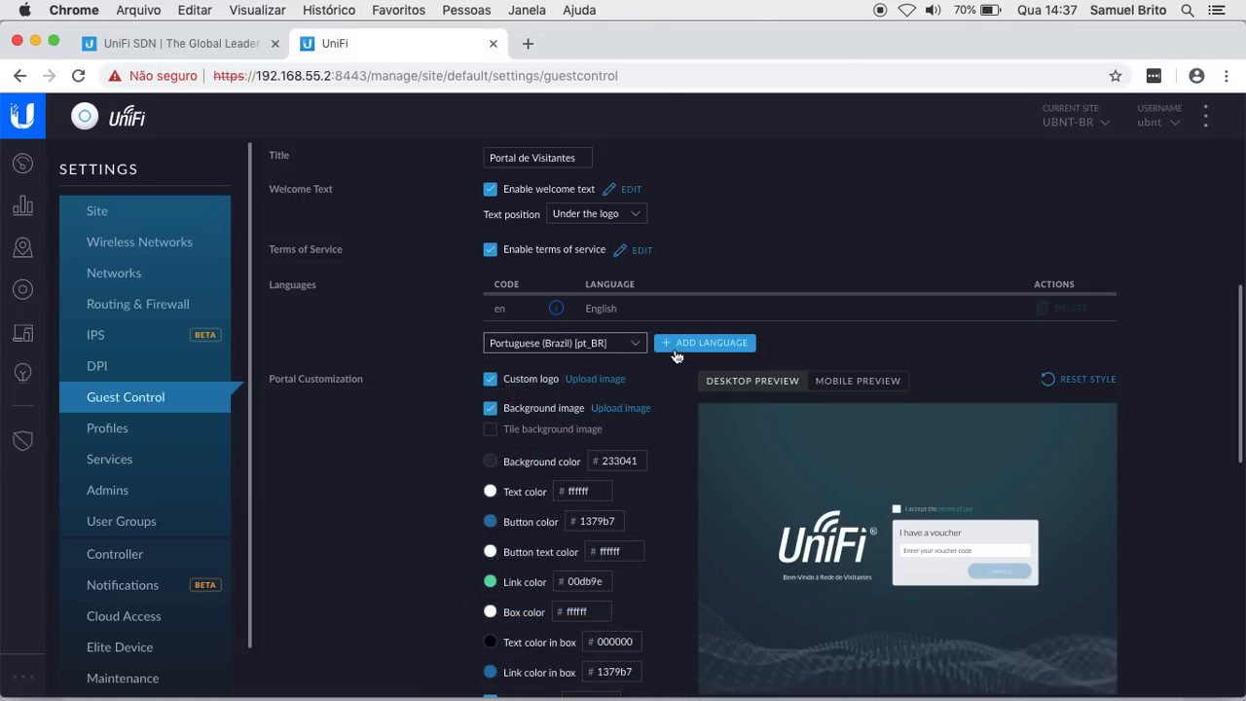
click(679, 346)
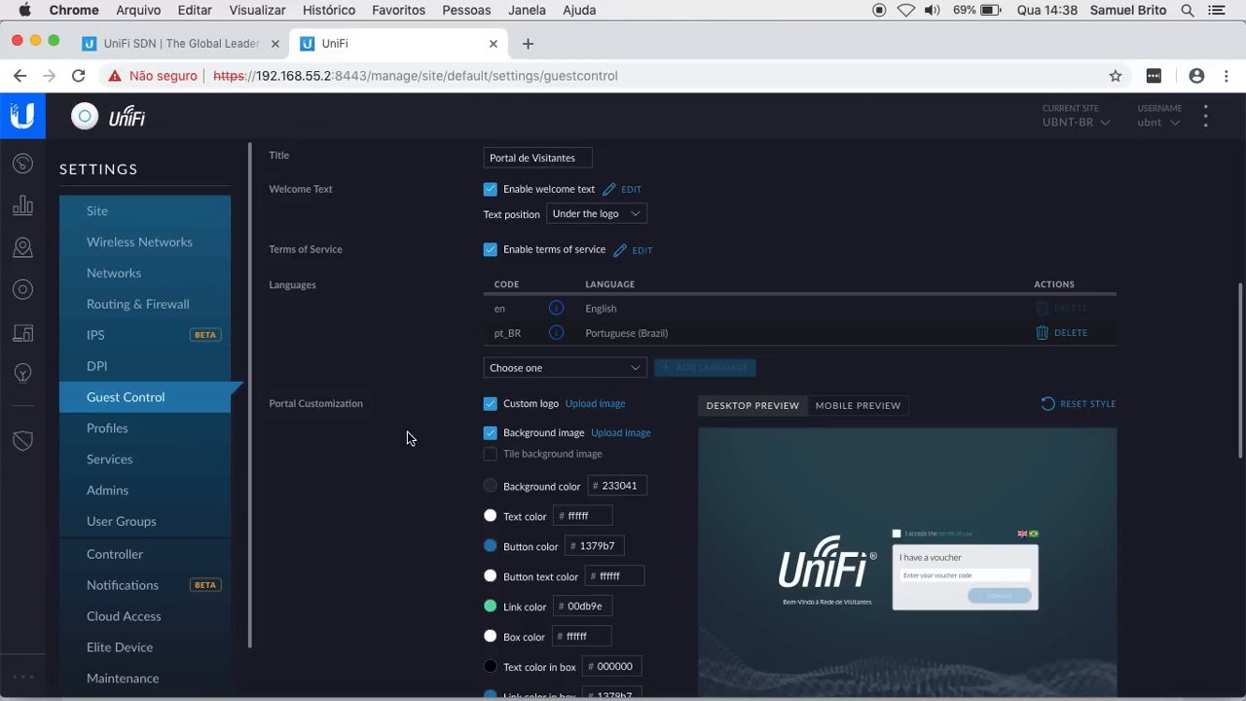
scroll(406, 426, down, 2)
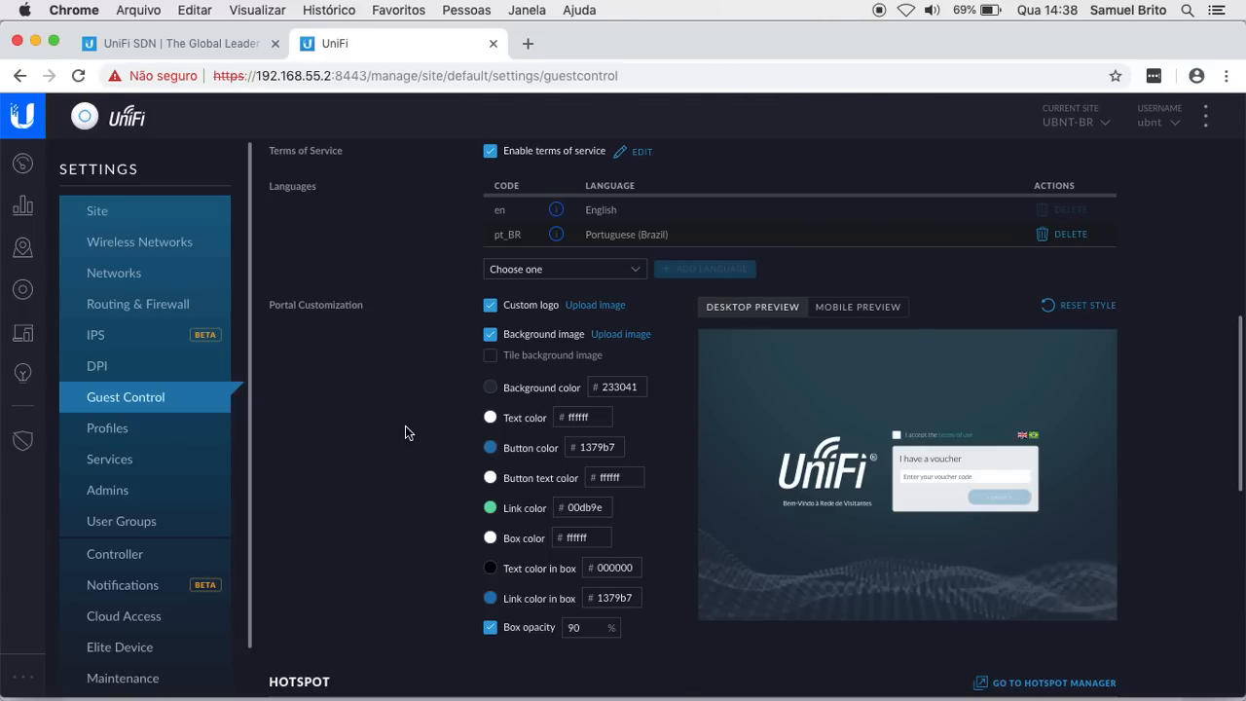
Step: Upload UBNT-Logo-White.png as the custom portal logo
click(495, 310)
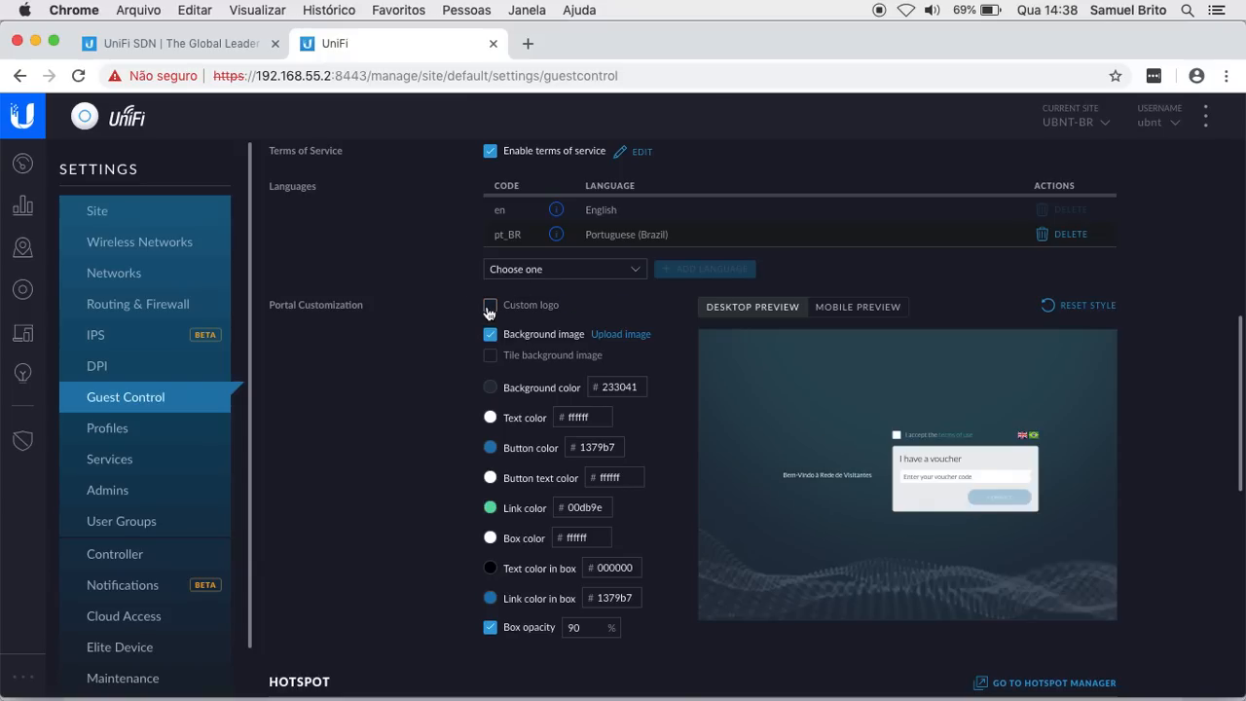
click(490, 310)
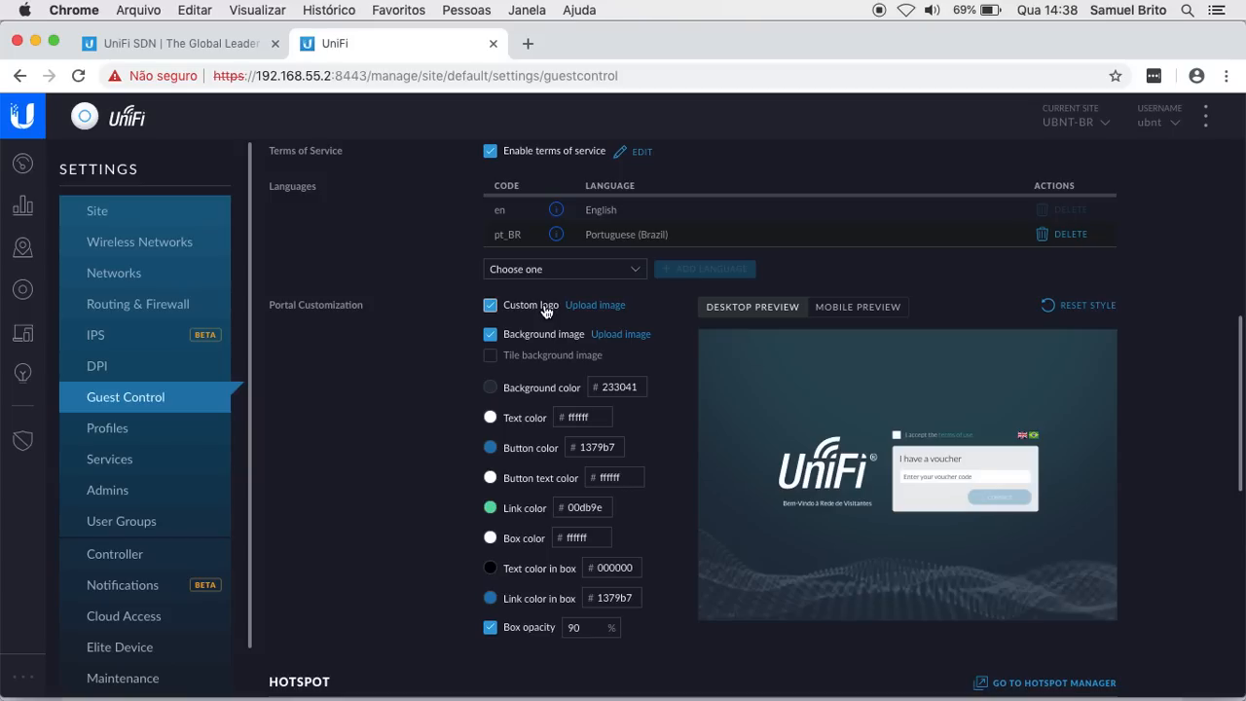
click(603, 311)
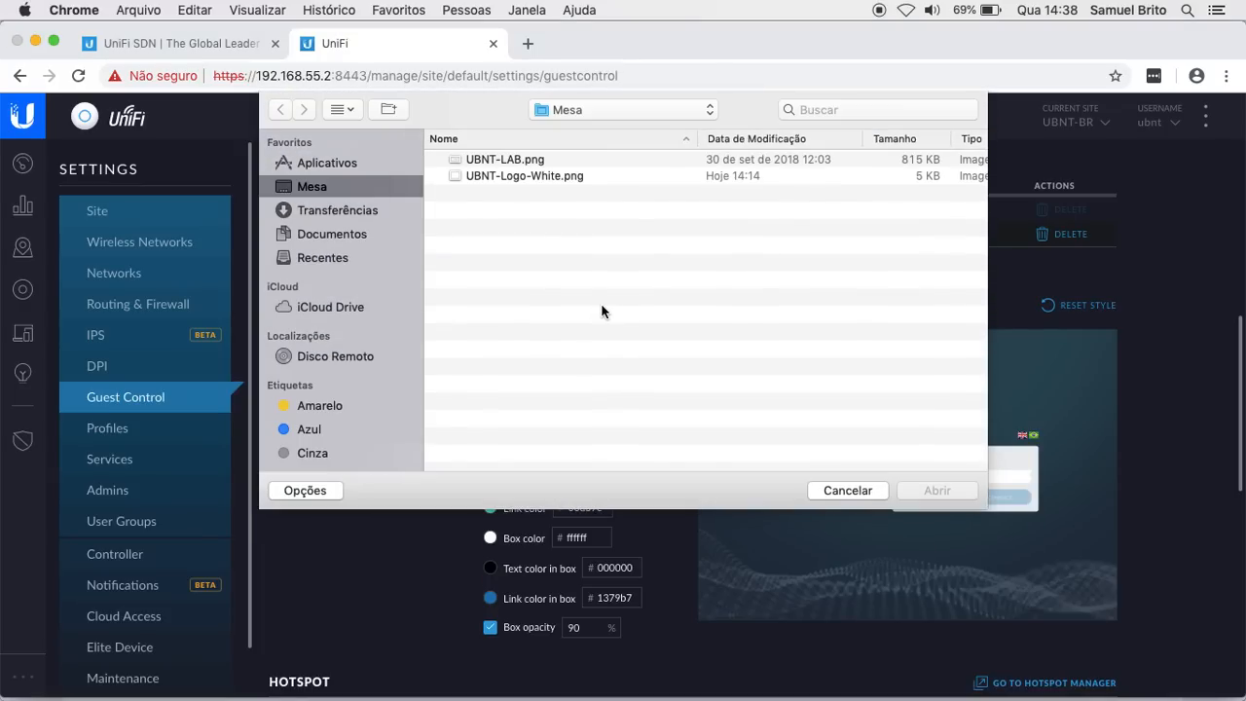
click(514, 180)
double_click(514, 180)
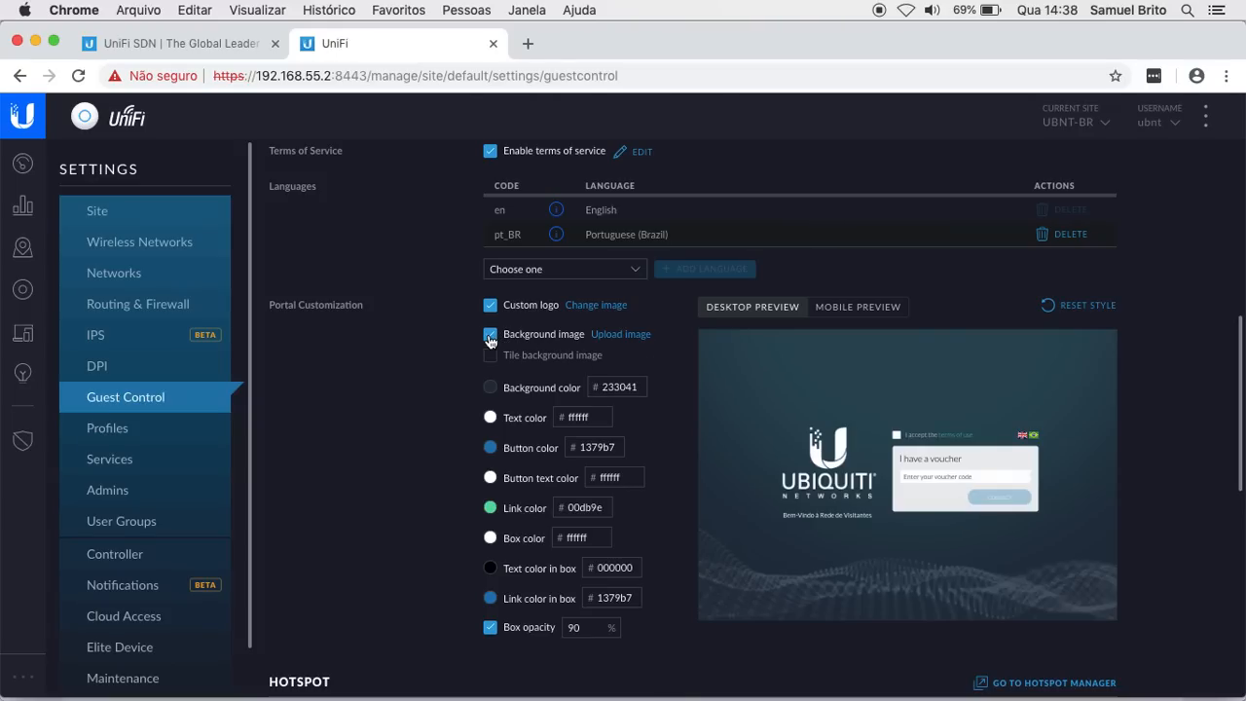
Step: Turn off the background image and set the background color to 396fb4
click(490, 336)
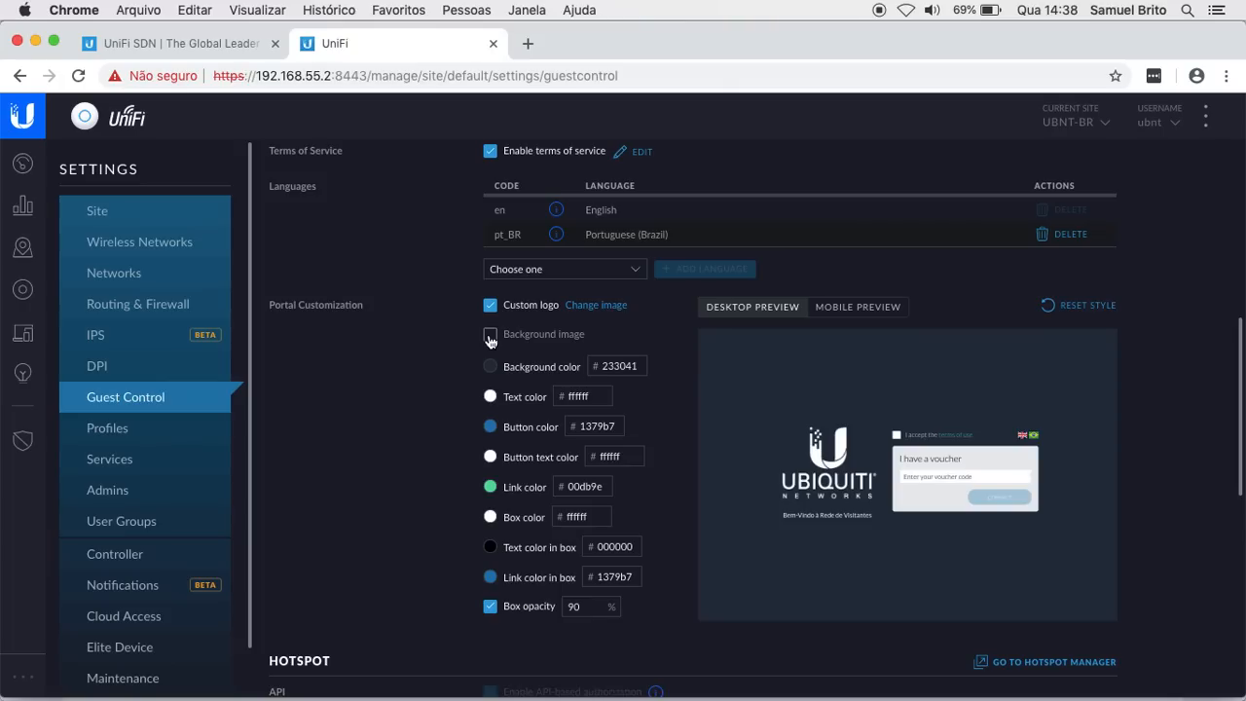
click(490, 367)
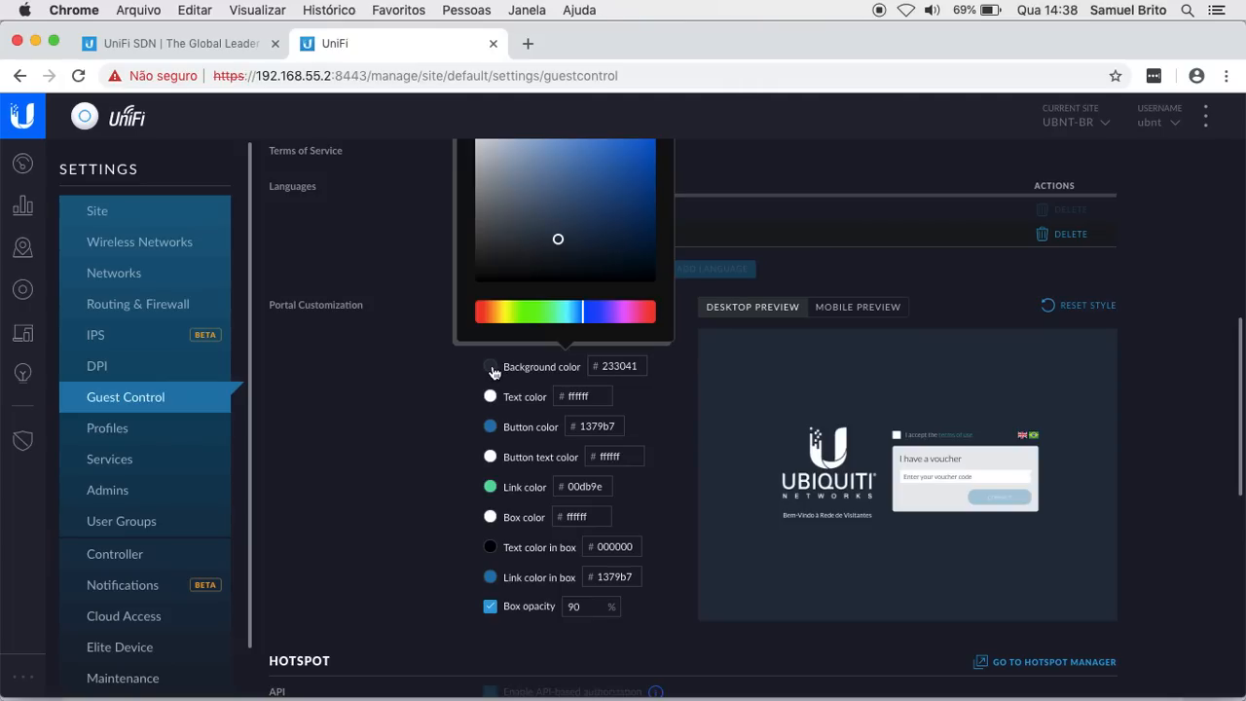
mouse_move(594, 169)
mouse_down()
mouse_move(598, 145)
mouse_move(587, 175)
mouse_move(610, 168)
mouse_up()
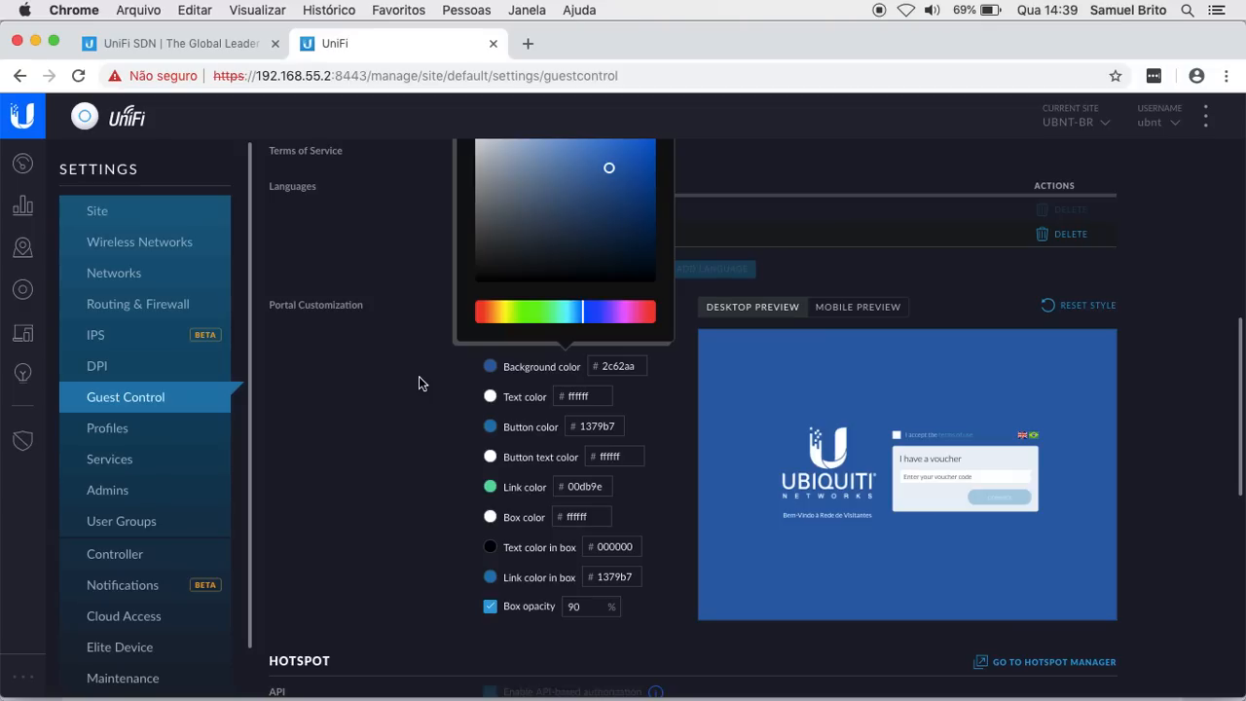
click(600, 166)
mouse_move(600, 168)
mouse_down()
mouse_move(526, 220)
mouse_move(499, 263)
mouse_move(595, 162)
mouse_up()
click(404, 379)
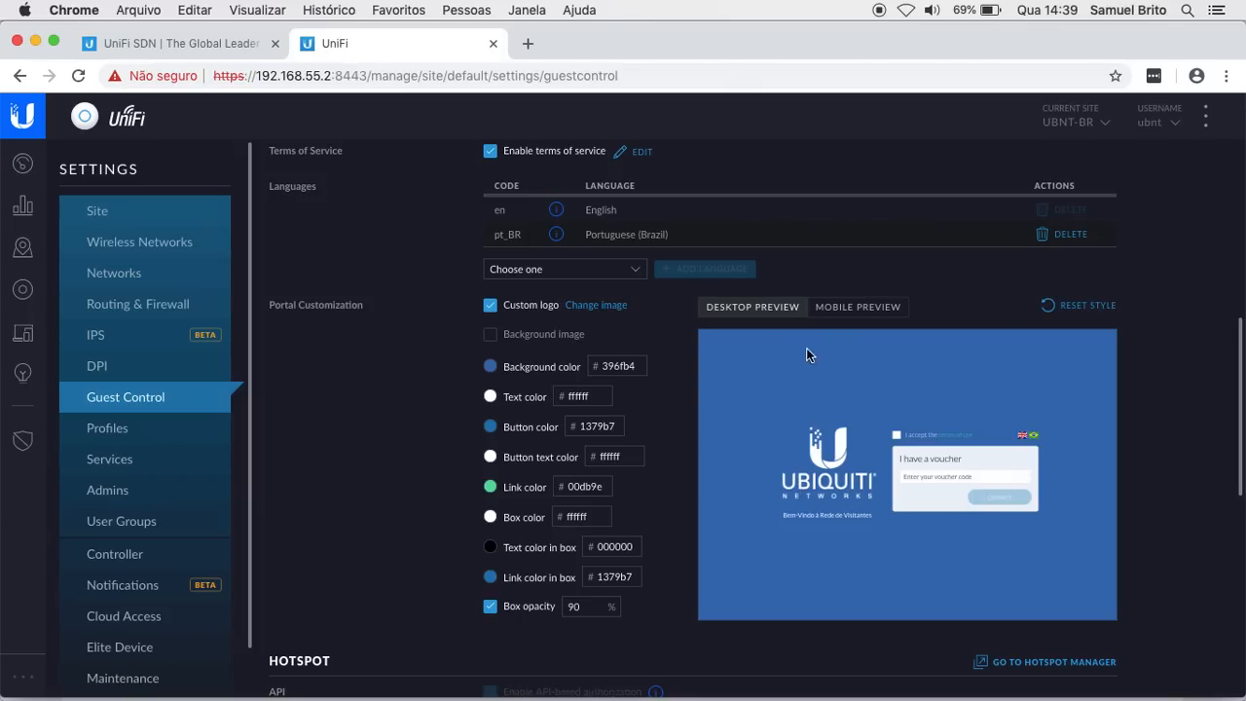
click(852, 310)
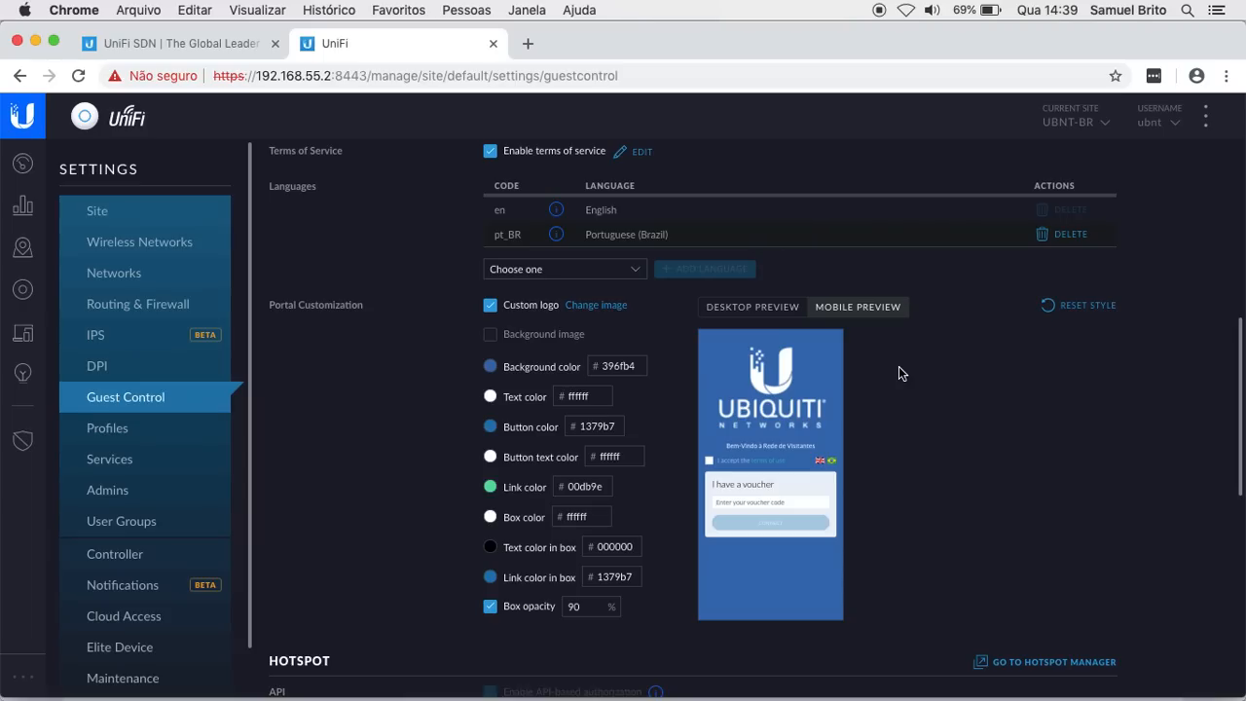
click(744, 310)
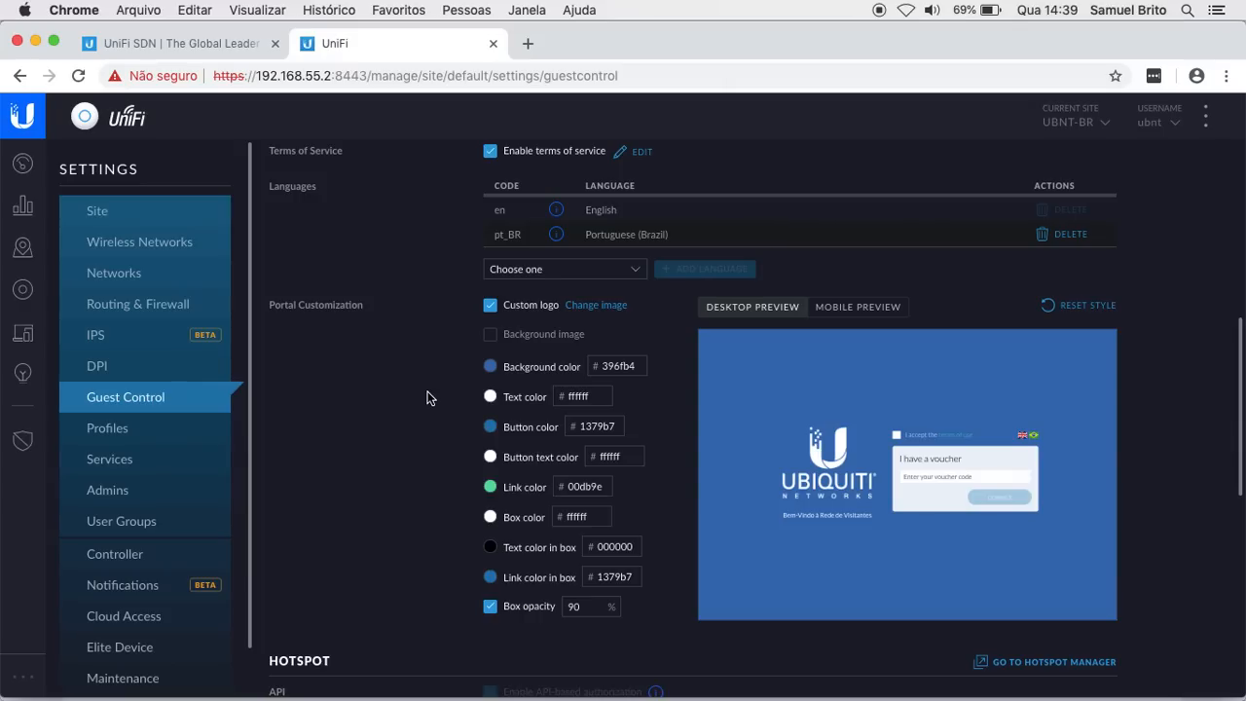
scroll(391, 409, down, 3)
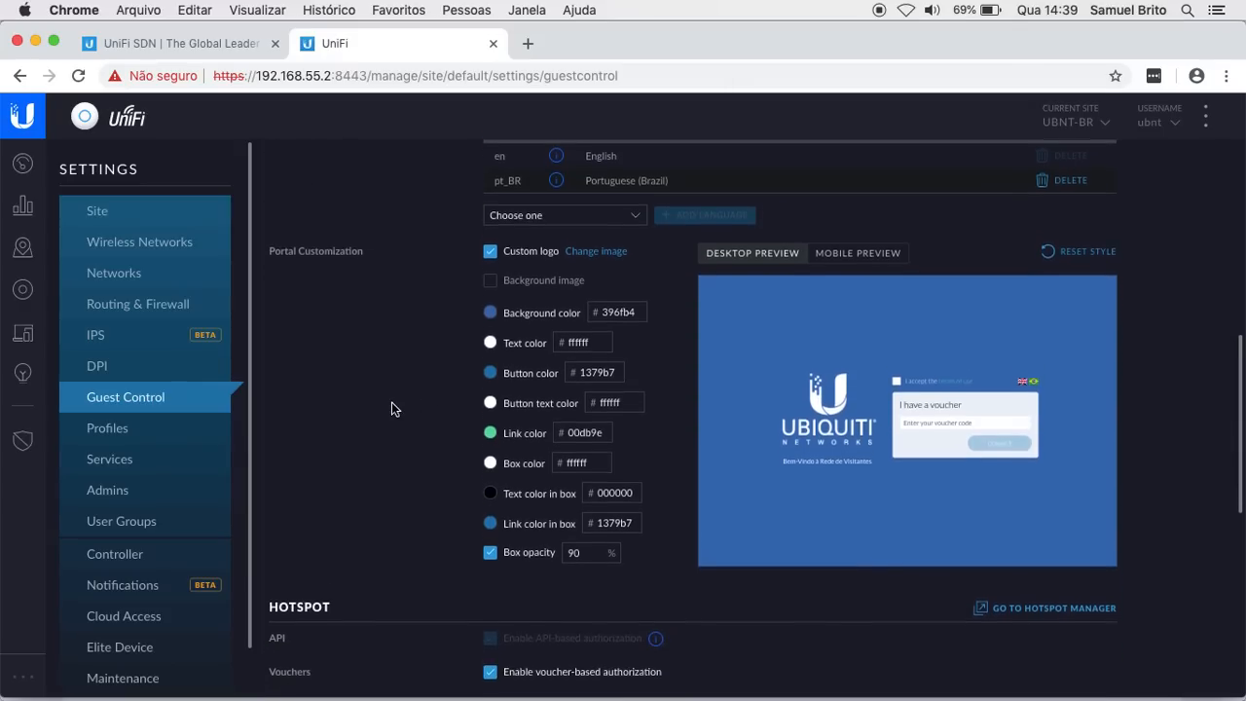
scroll(392, 403, up, 3)
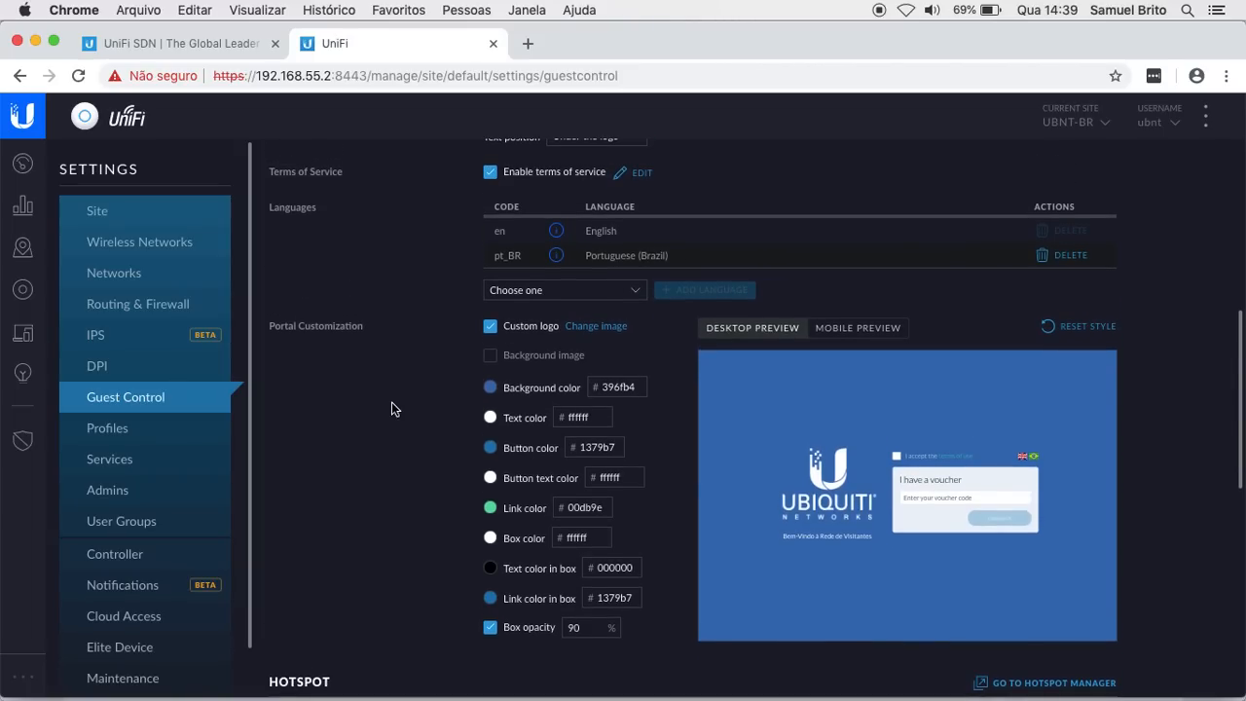
scroll(391, 409, down, 5)
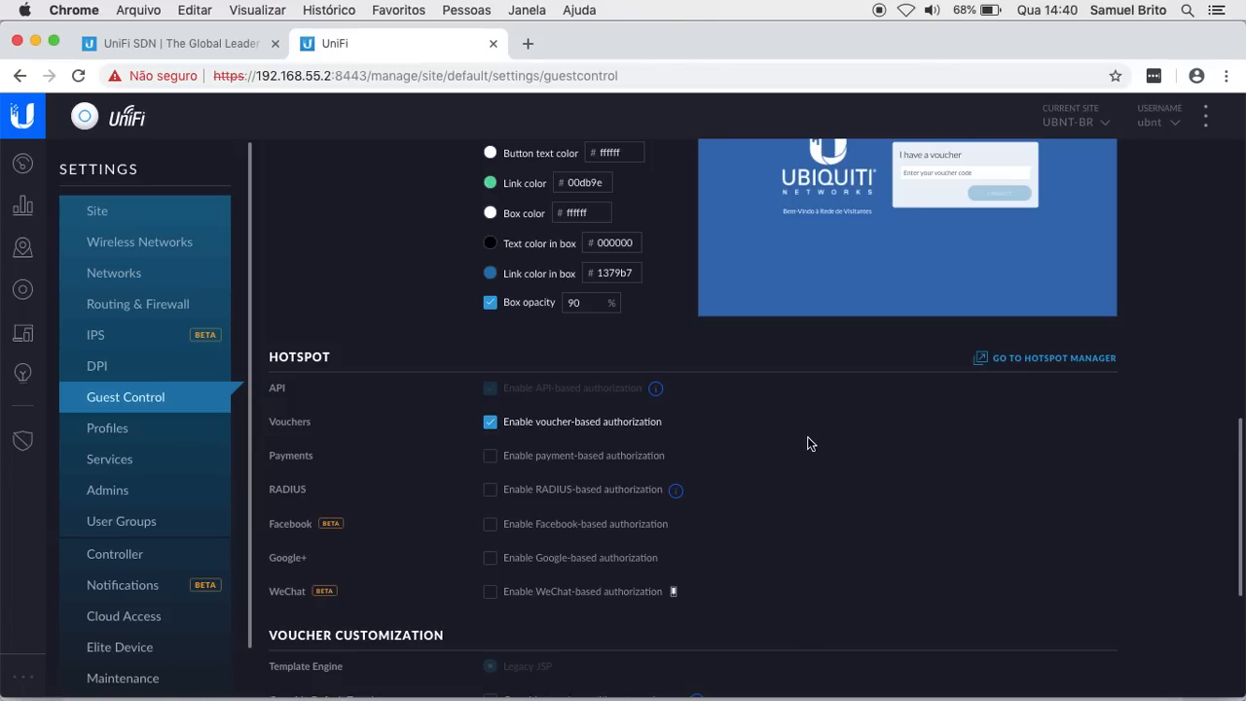
Step: Switch guest authentication to No authentication, then back to Hotspot
scroll(808, 443, up, 10)
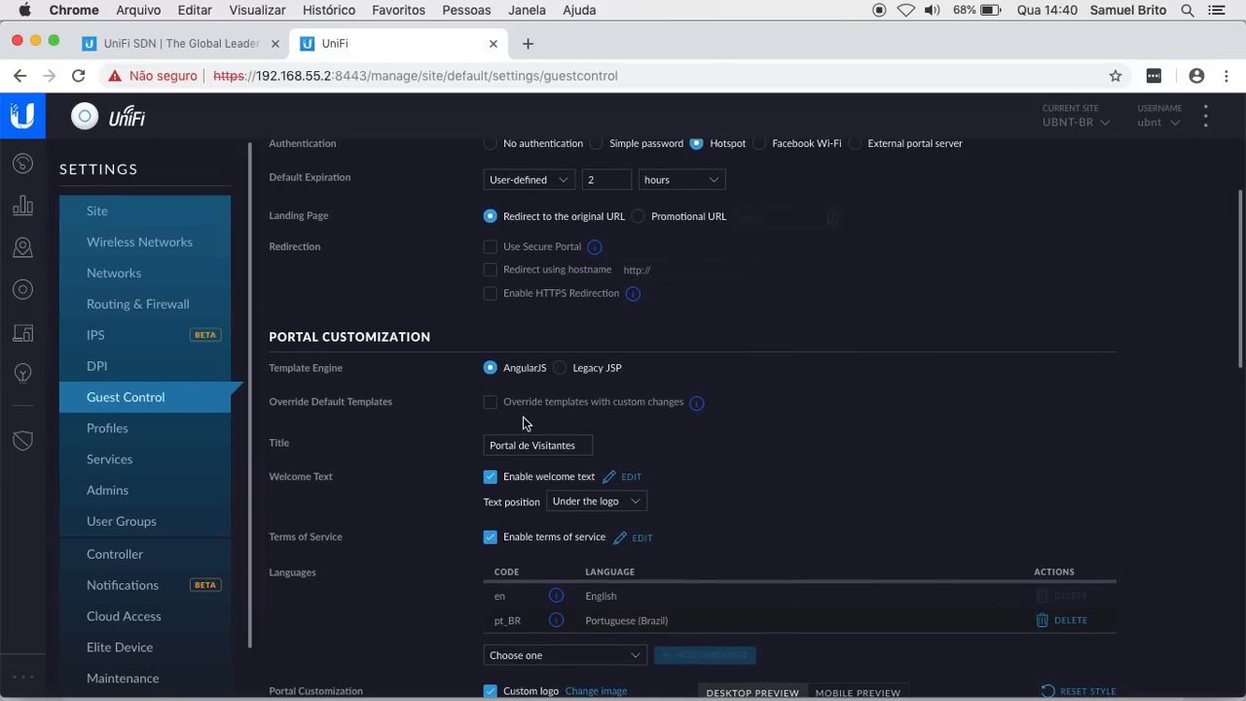
scroll(419, 469, up, 3)
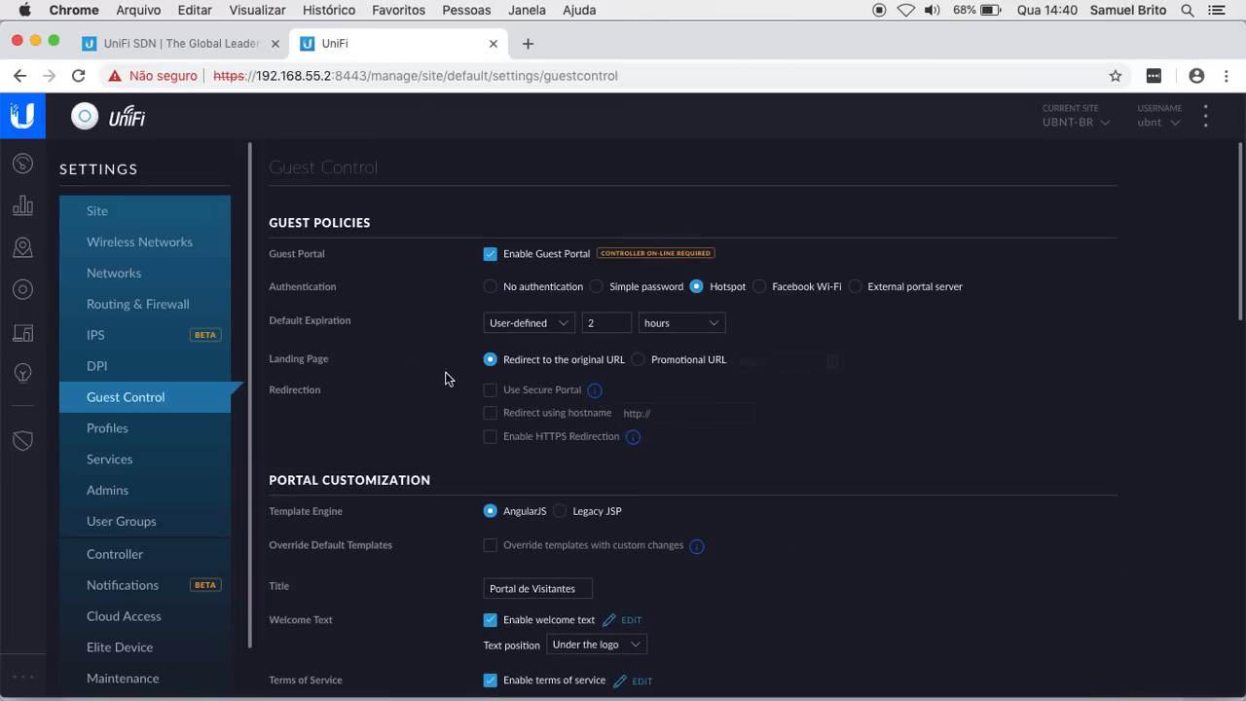
click(489, 286)
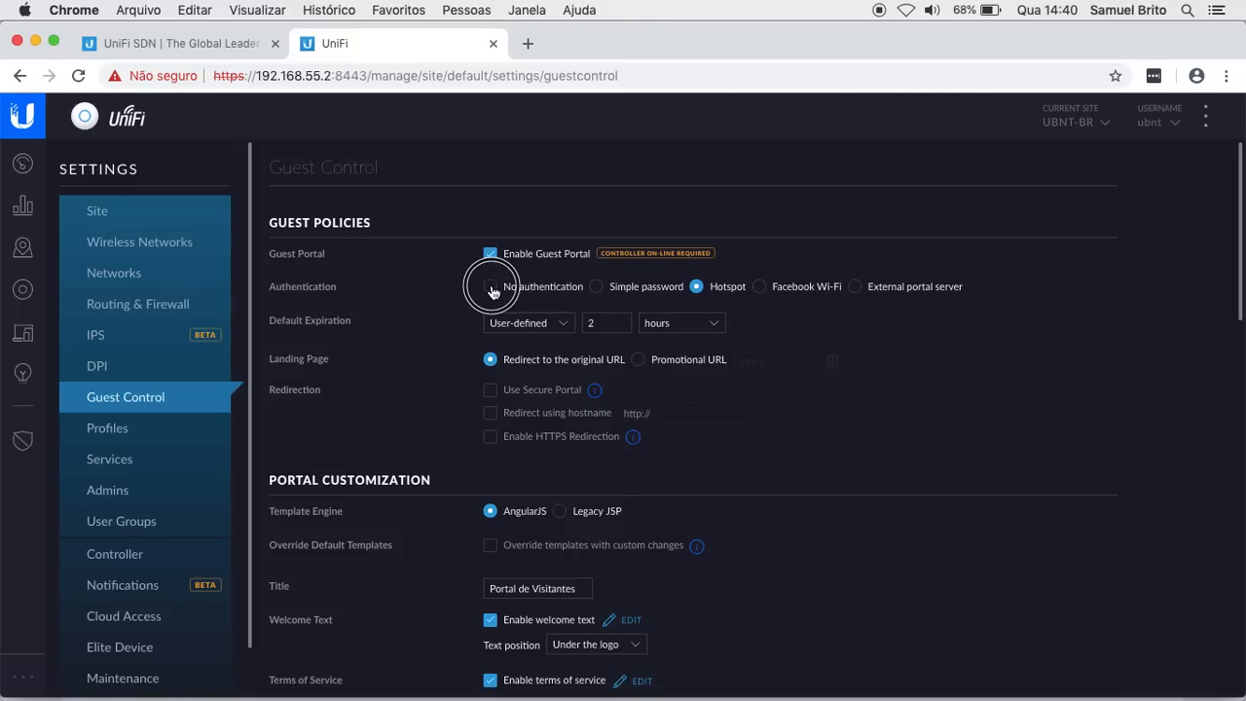
scroll(444, 357, down, 3)
scroll(444, 357, down, 4)
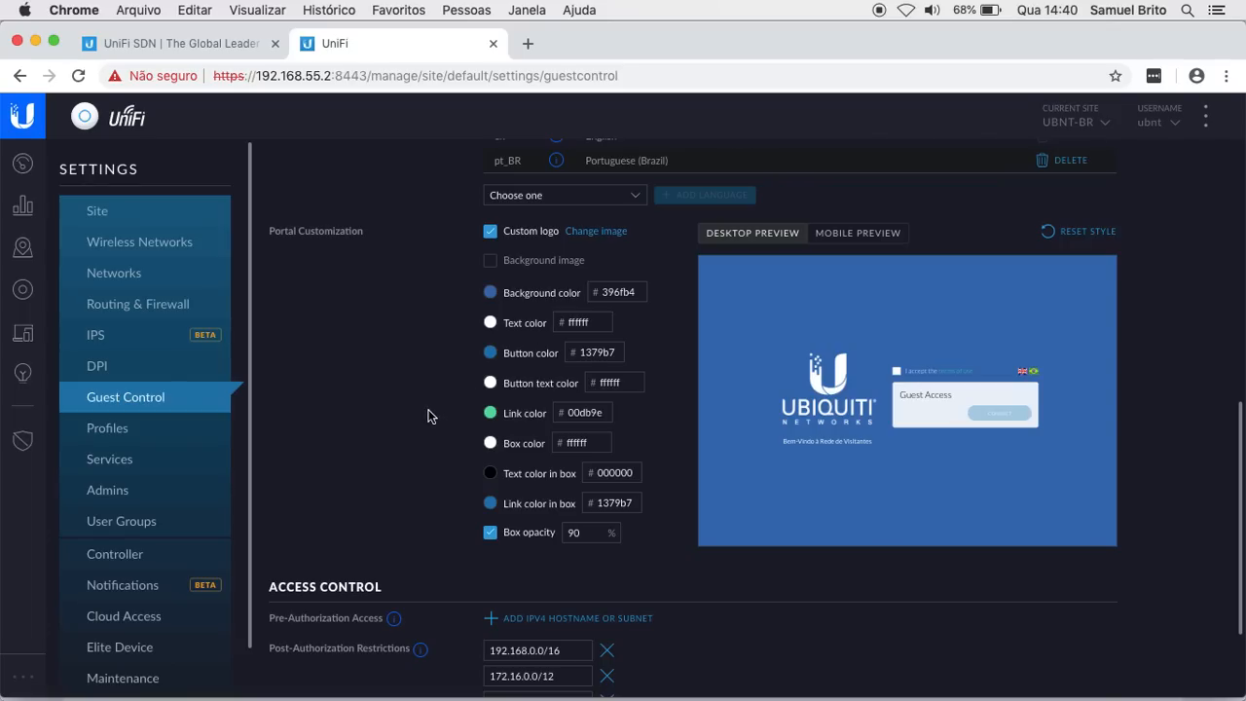
scroll(428, 415, up, 10)
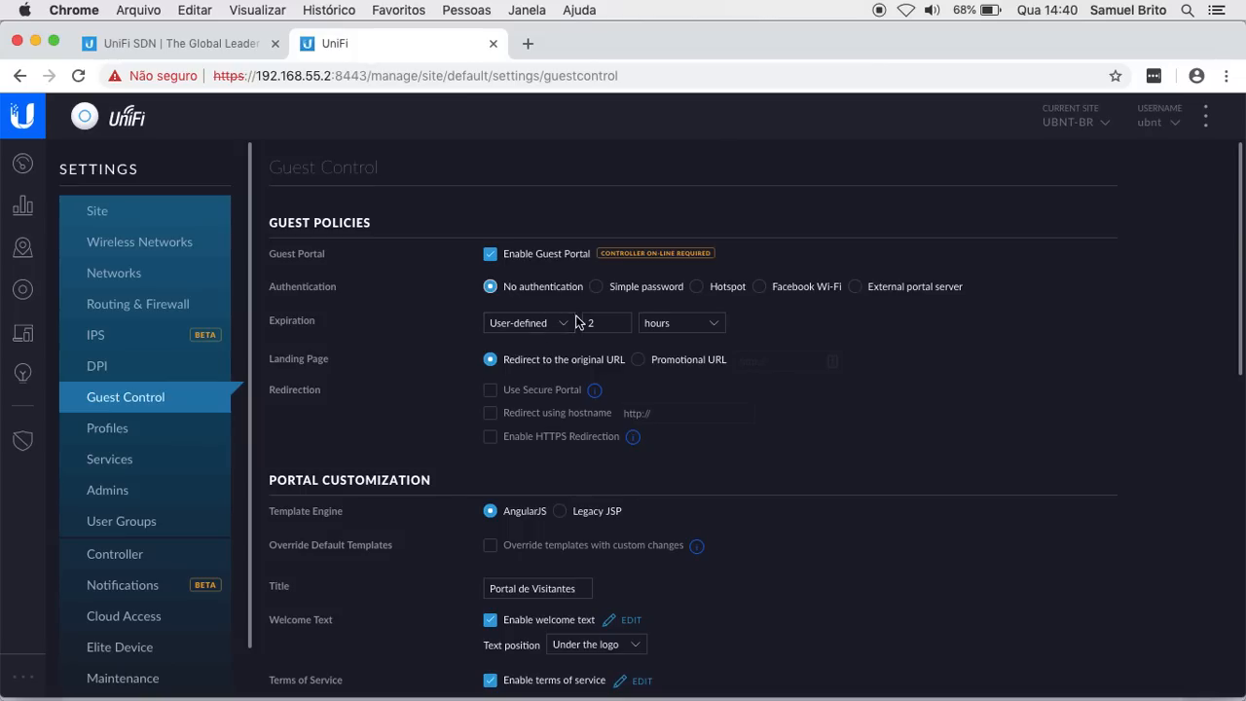
click(698, 289)
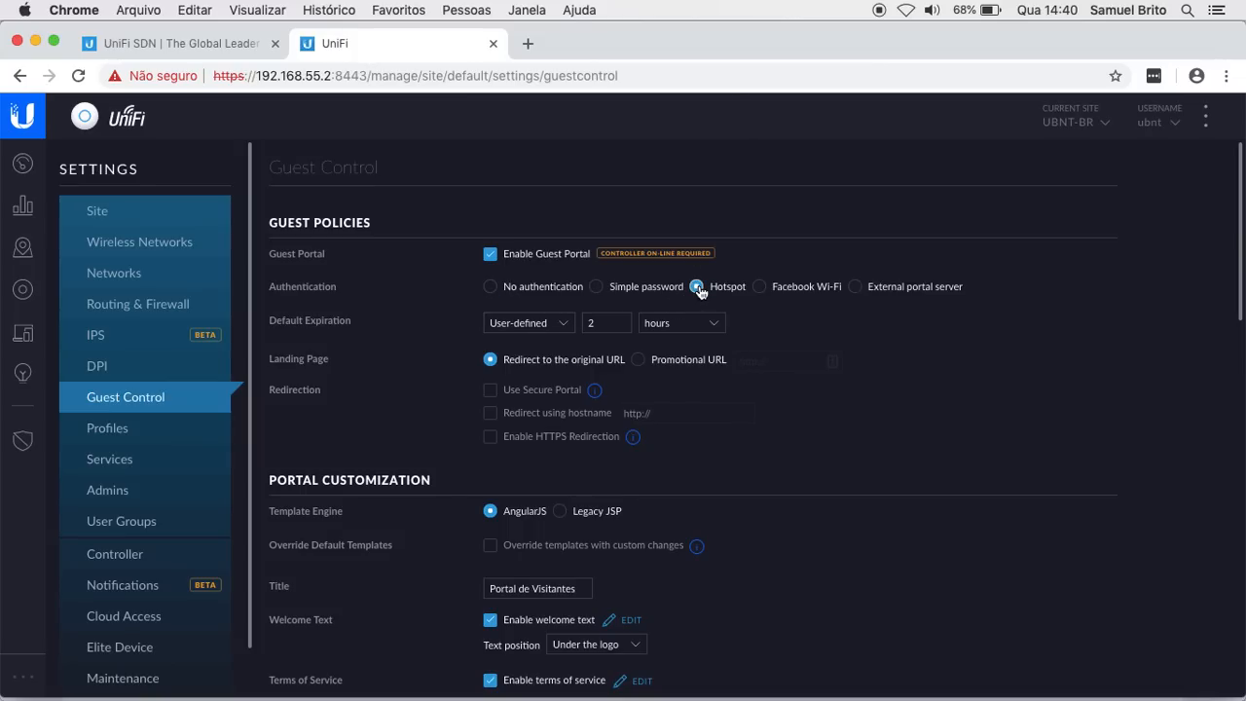
Step: Scroll through the Hotspot section to review its voucher-based authorization settings
scroll(436, 413, down, 10)
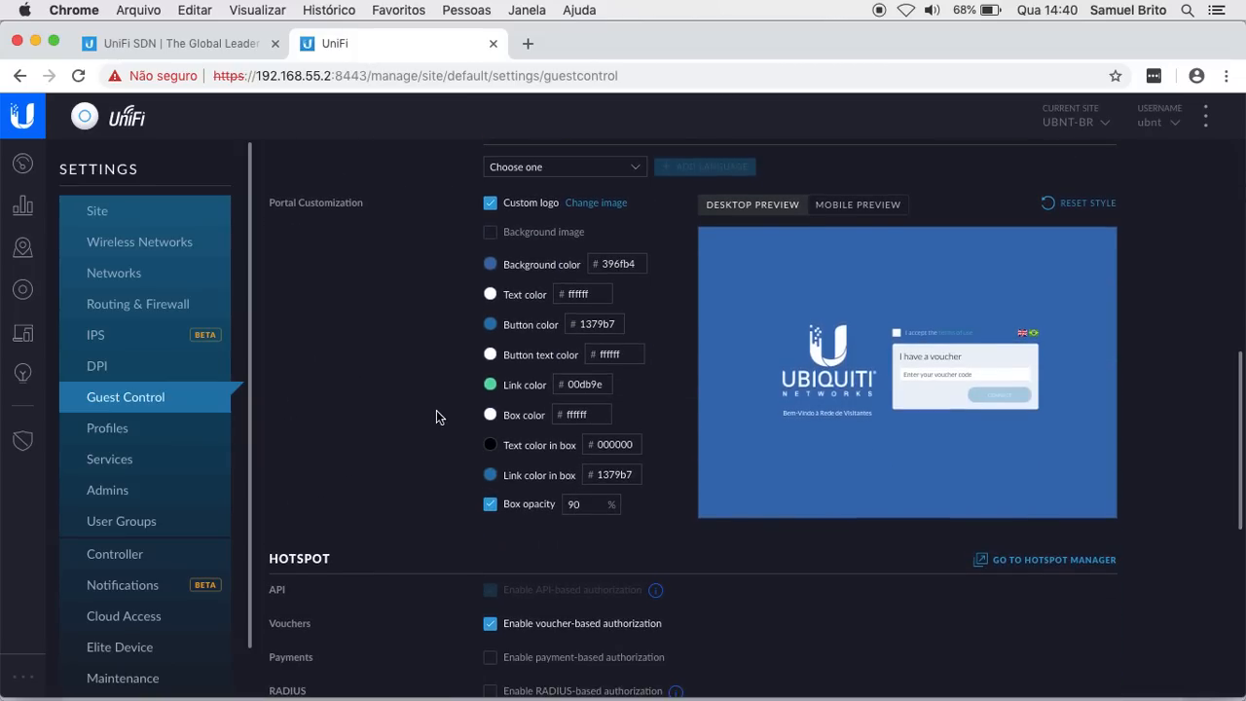
scroll(436, 416, down, 3)
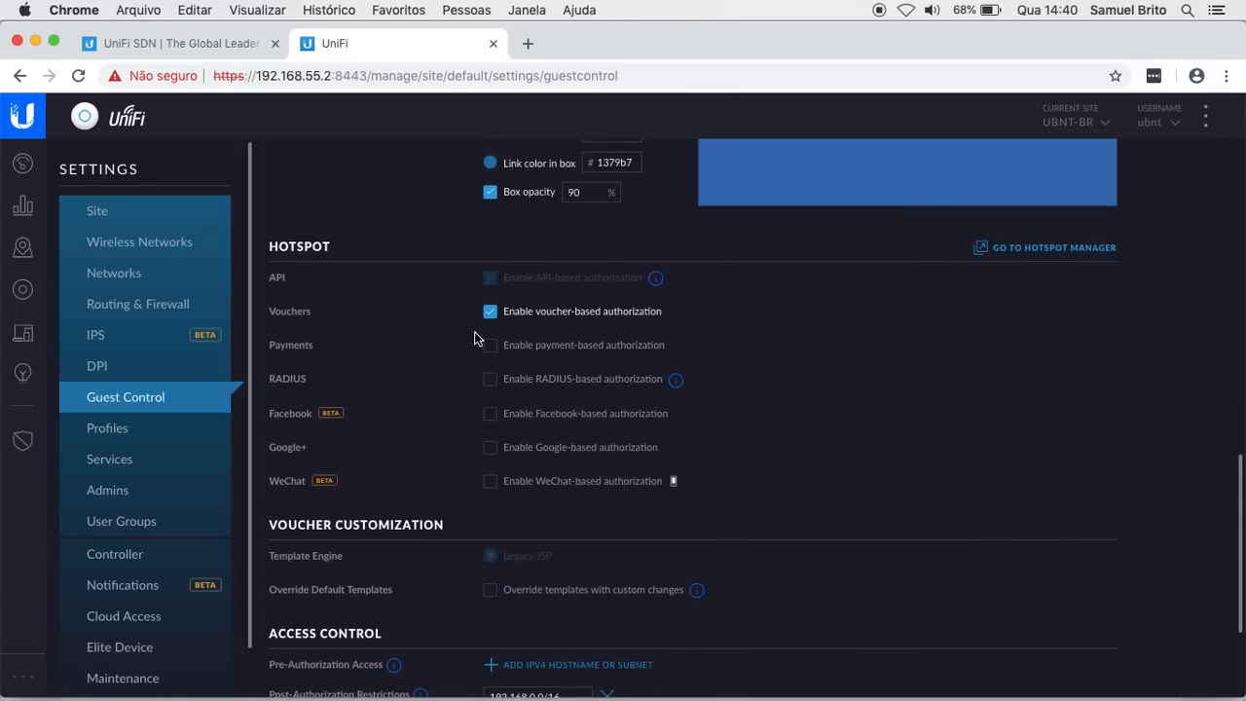
scroll(898, 378, down, 1)
scroll(898, 378, up, 2)
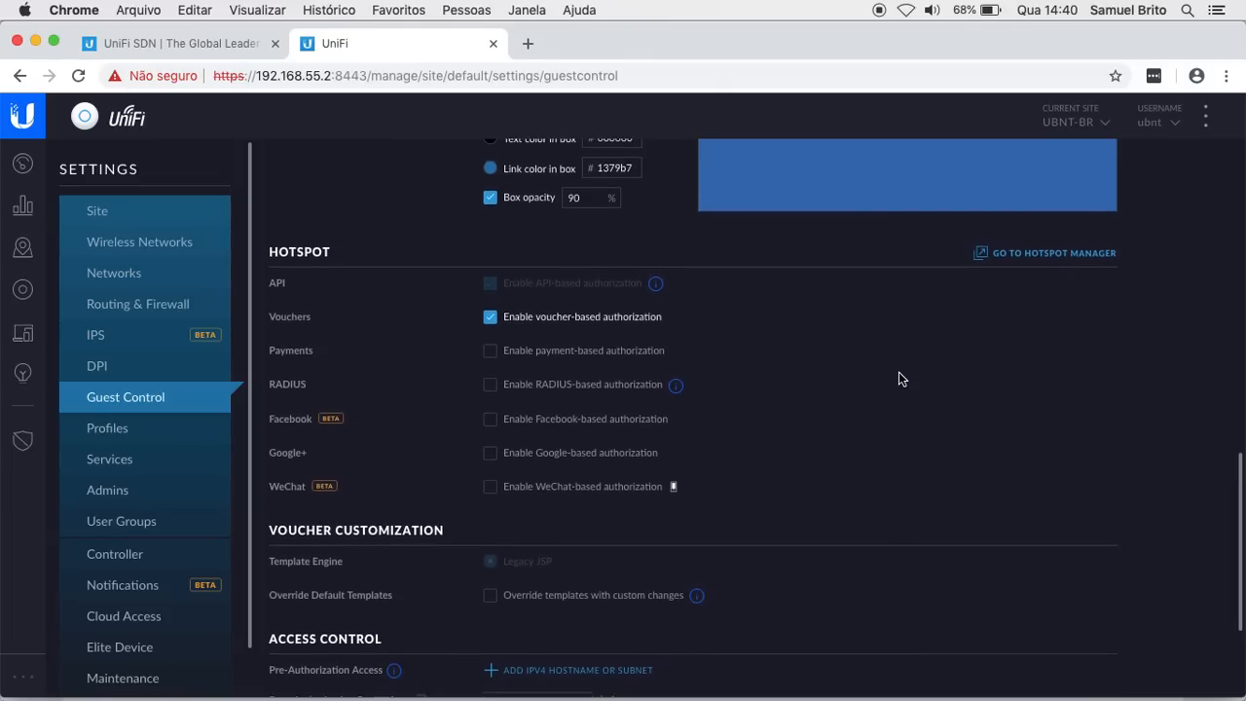
scroll(899, 378, up, 1)
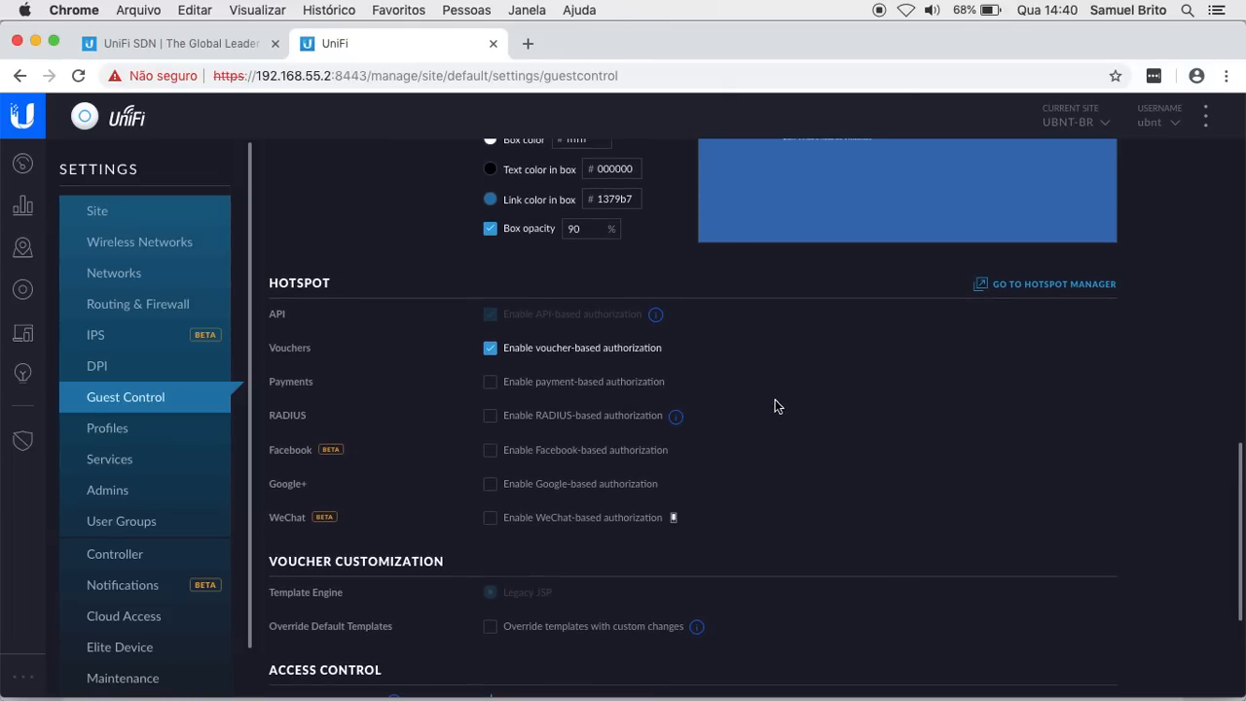
scroll(971, 409, up, 1)
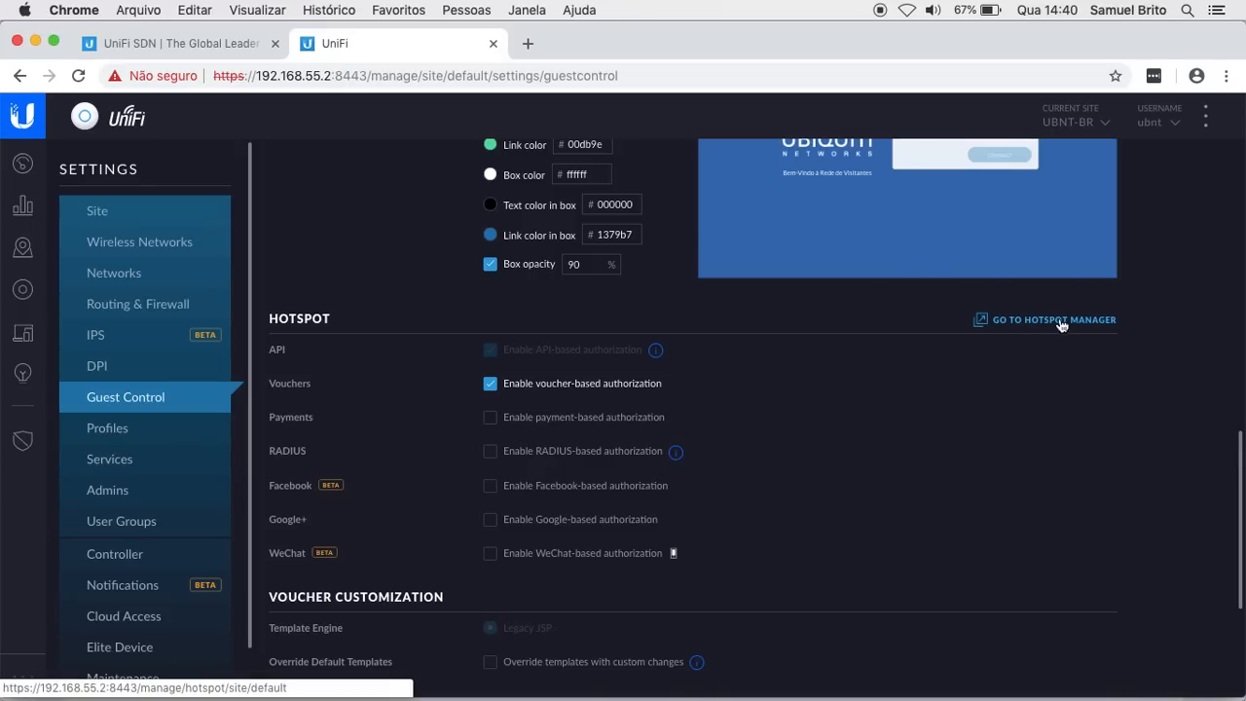
Step: Open the Hotspot Manager in a new tab and go to its empty Operators page
click(1040, 323)
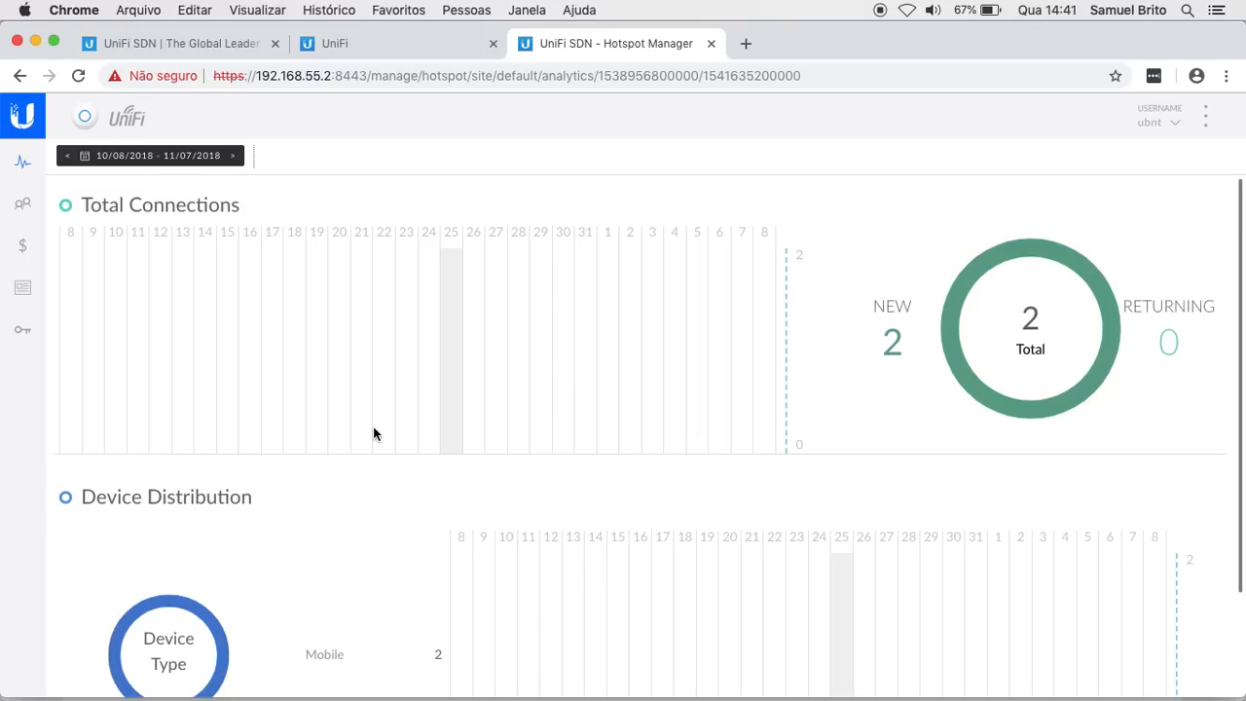
scroll(374, 434, down, 2)
scroll(374, 434, up, 2)
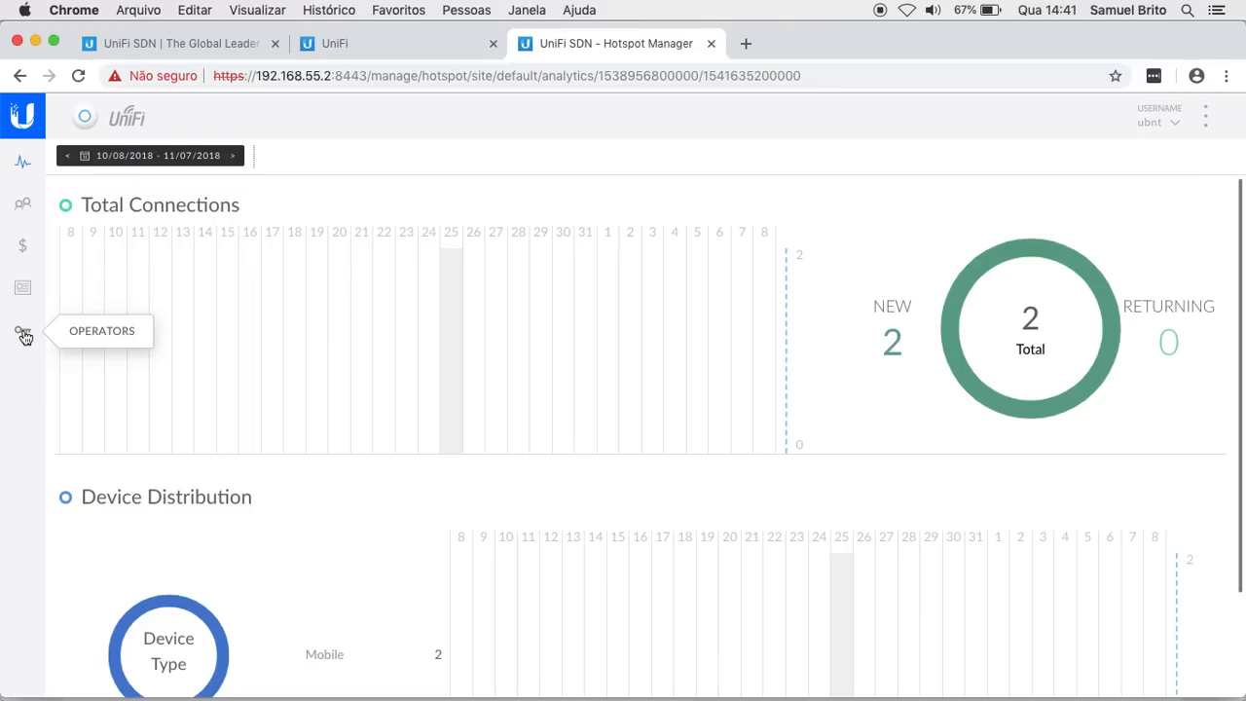
click(24, 333)
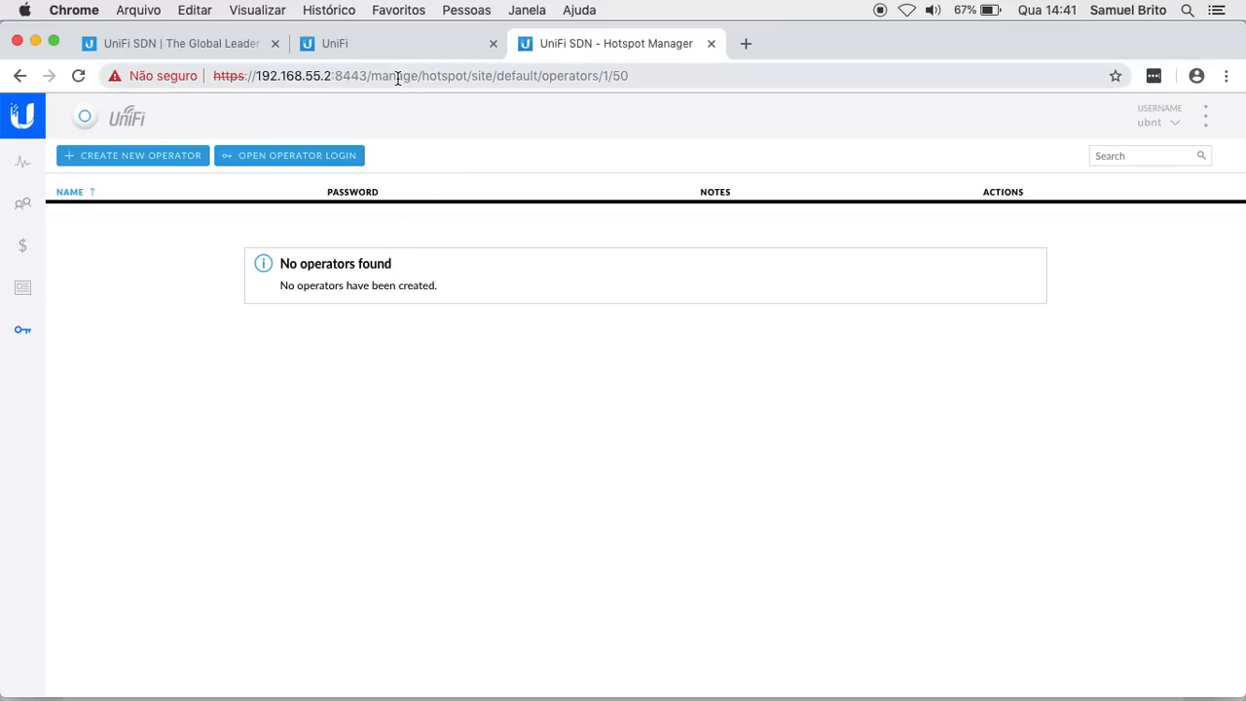
Step: Create and save a new operator account 'recepcao' with a password
click(324, 76)
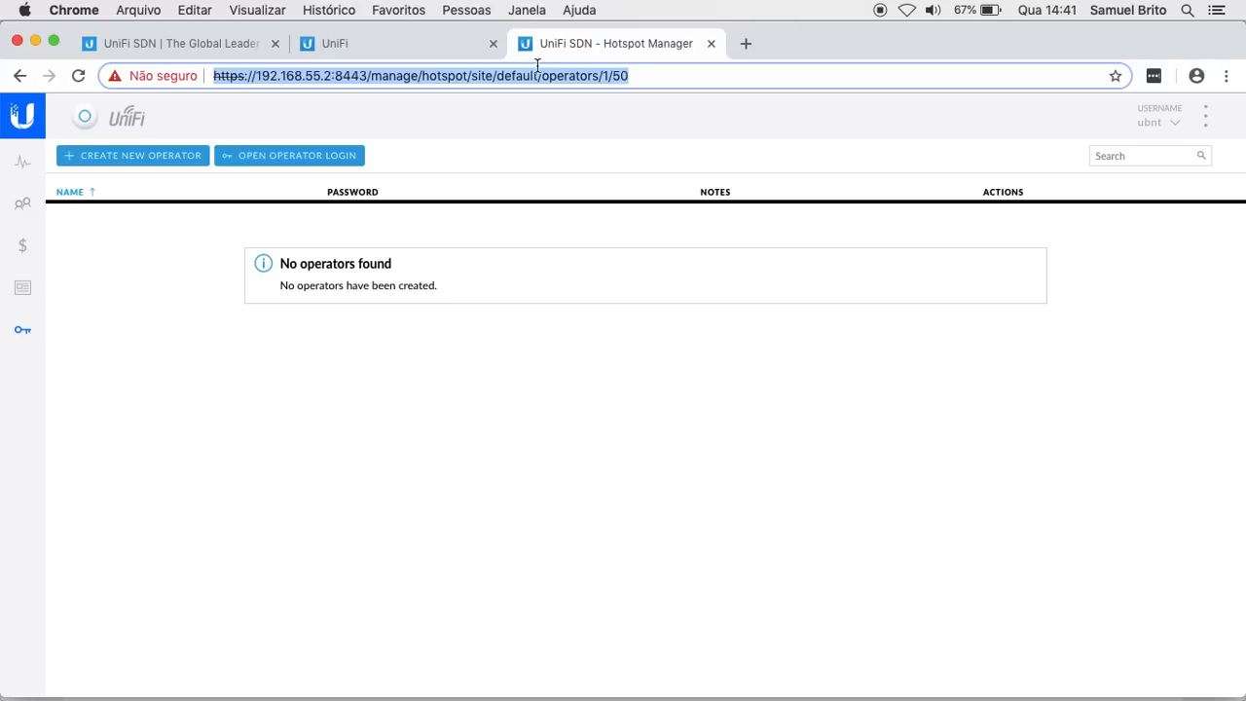
click(486, 355)
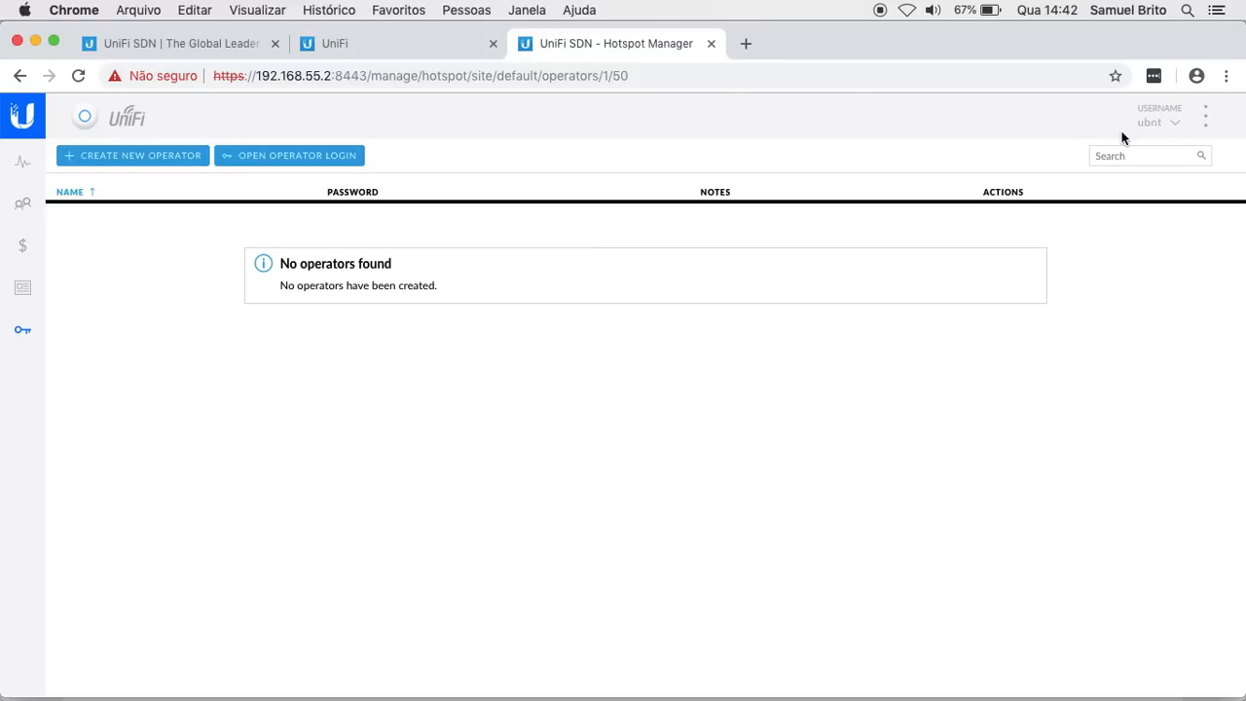
click(142, 162)
text(re)
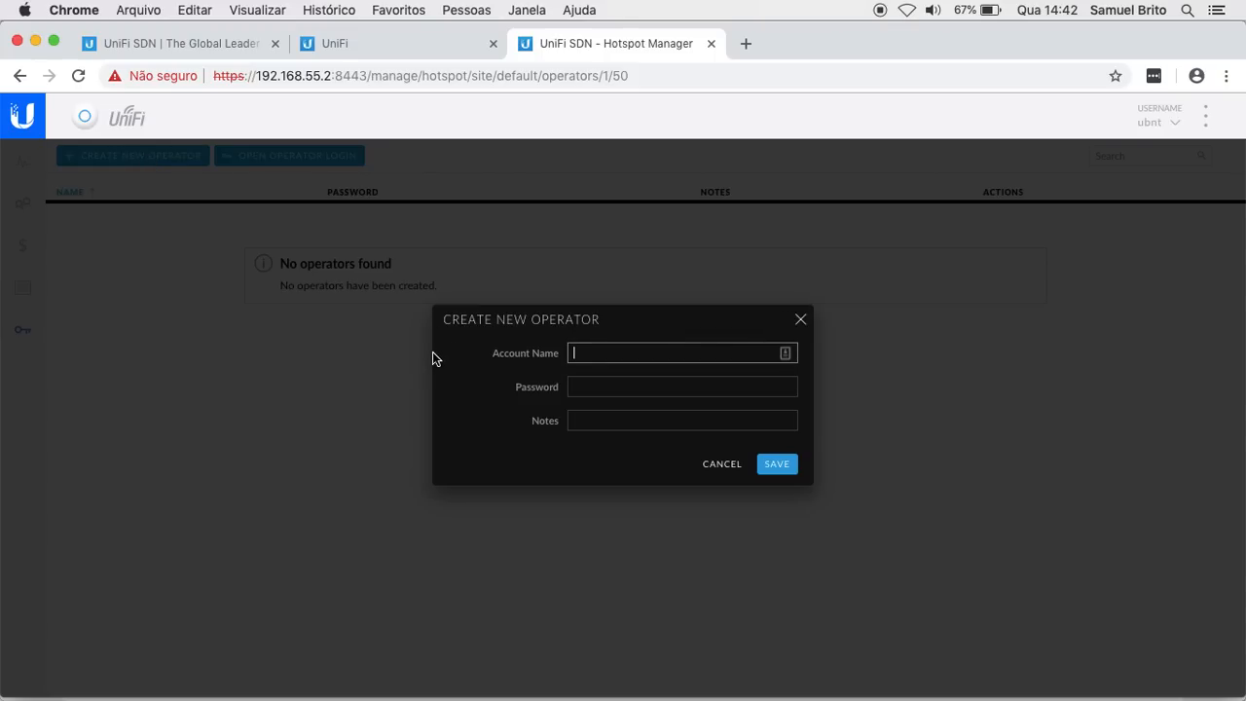
text(cepcao)
key(Tab)
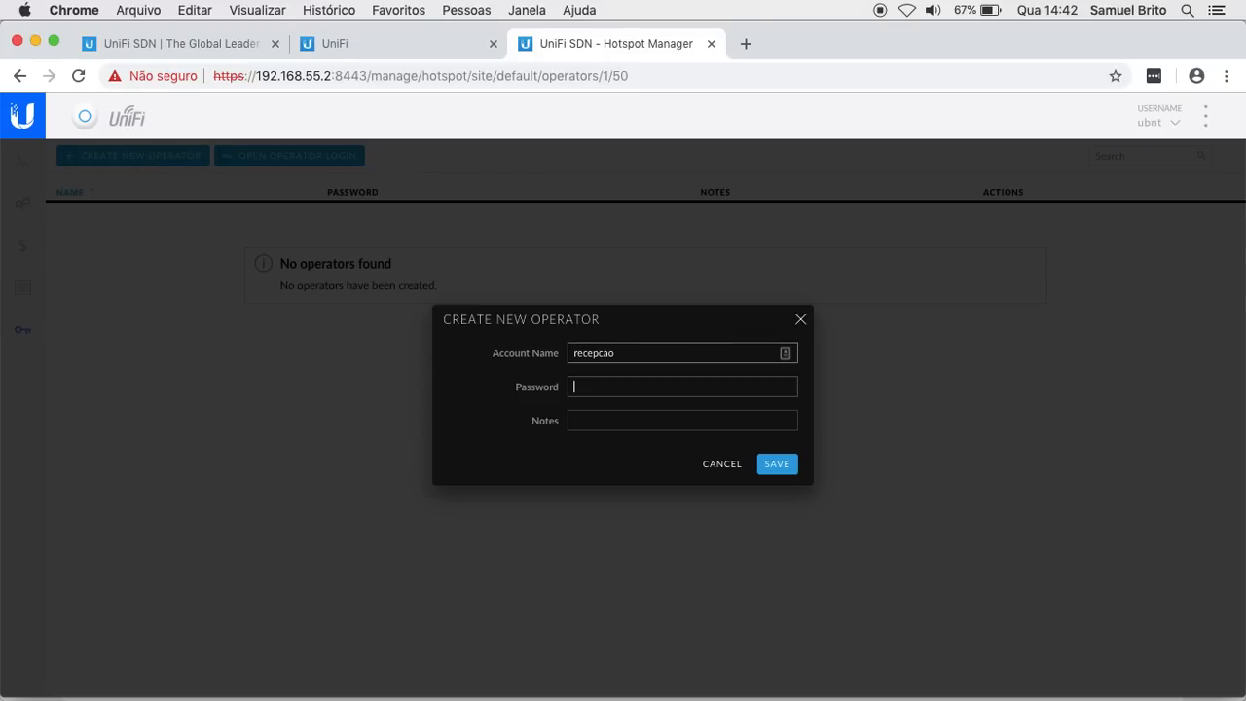
text(123)
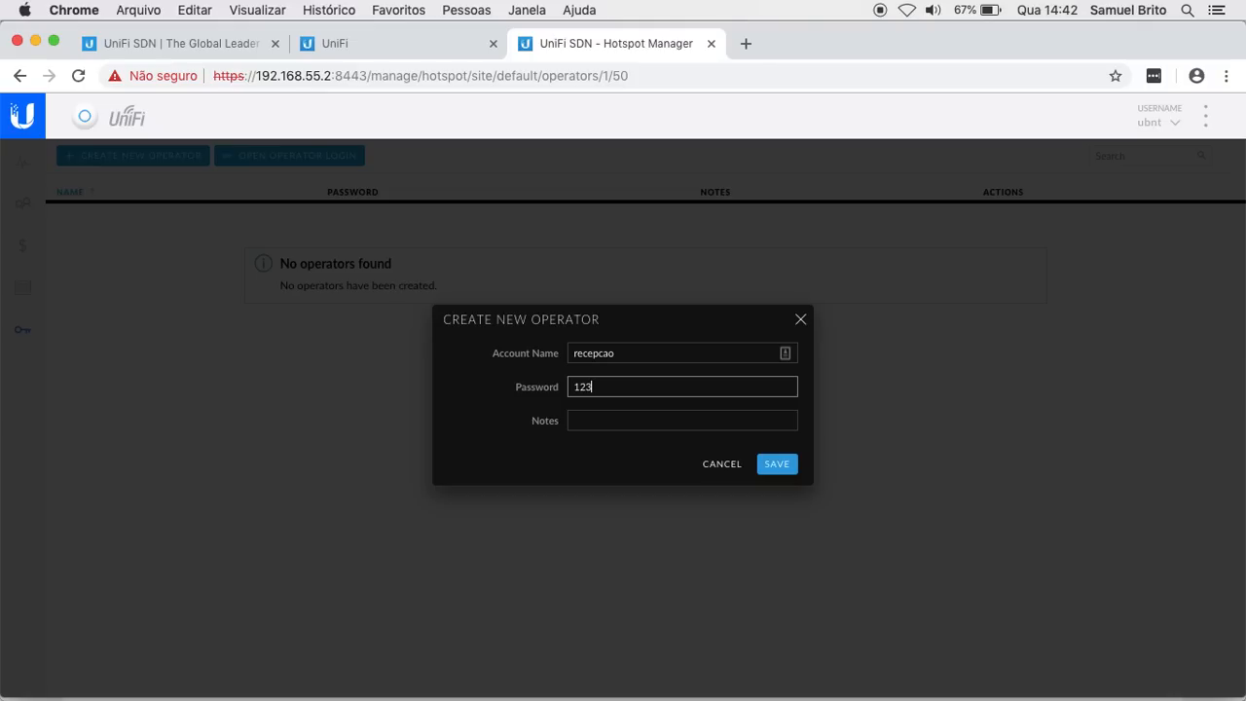
text(456)
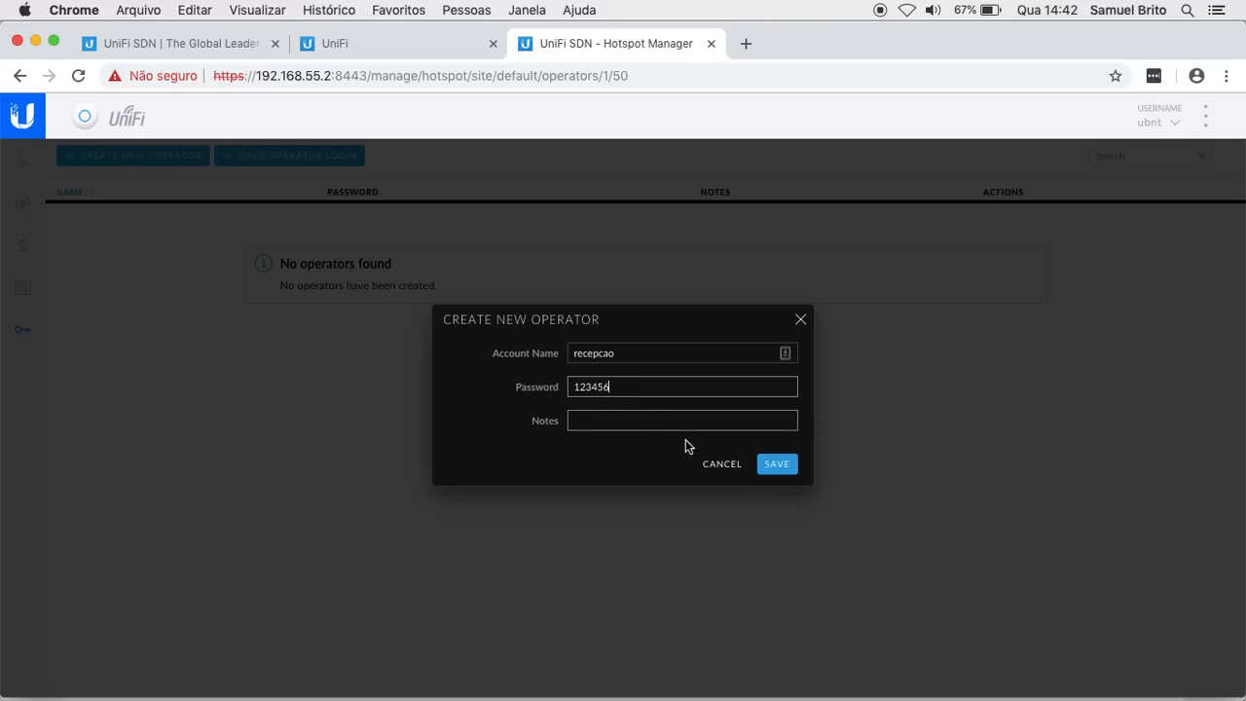
click(758, 468)
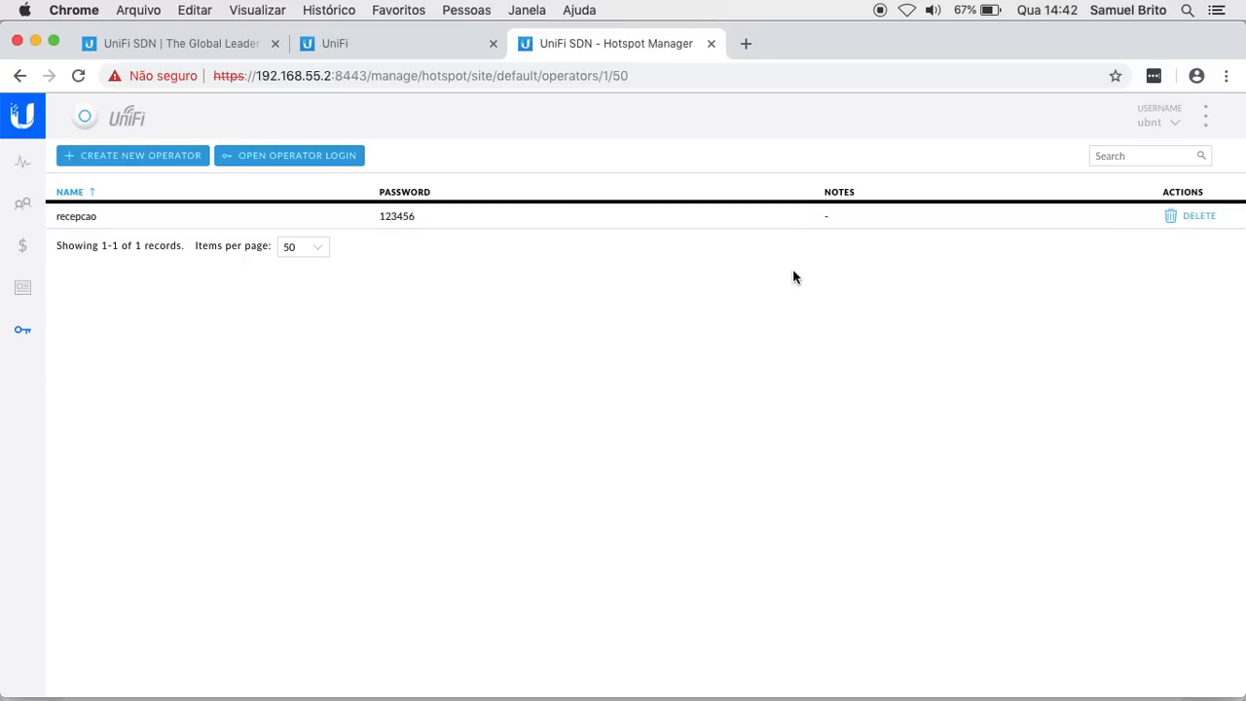
Step: Log out of the admin account and sign in as operator 'recepcao' with its password
click(1163, 127)
click(1057, 168)
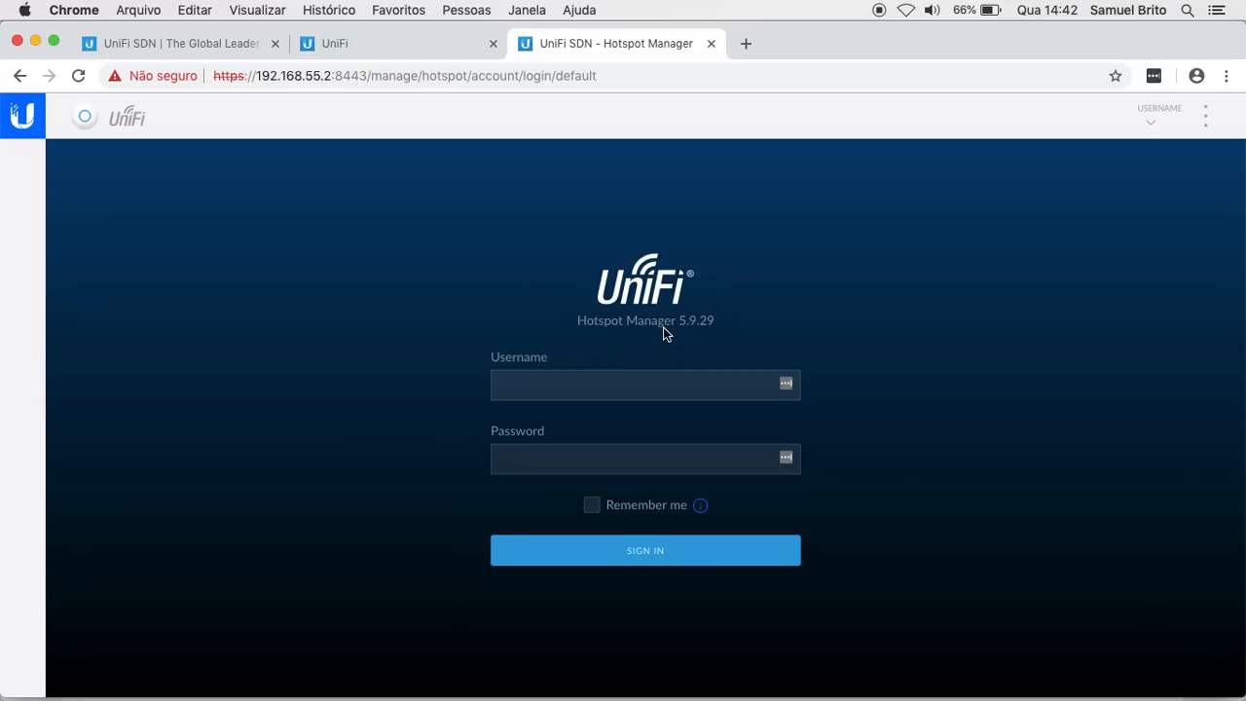
click(596, 383)
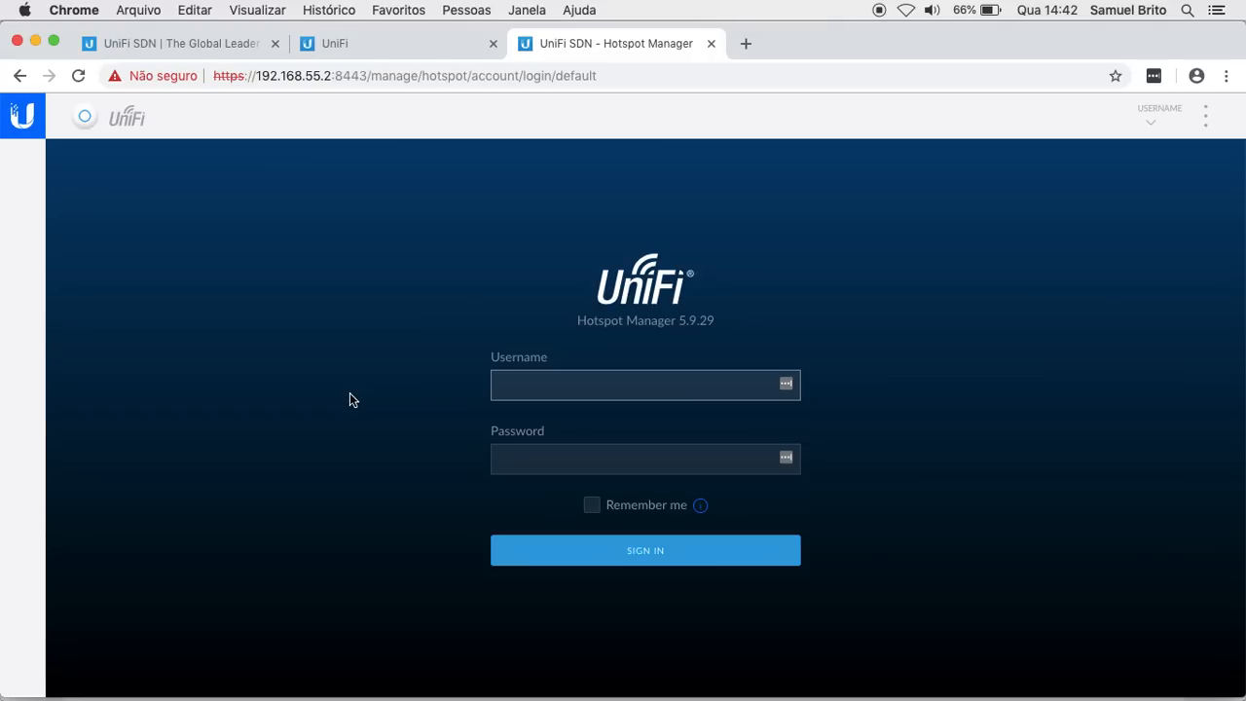
text(recepcao)
key(Tab)
text(•••••)
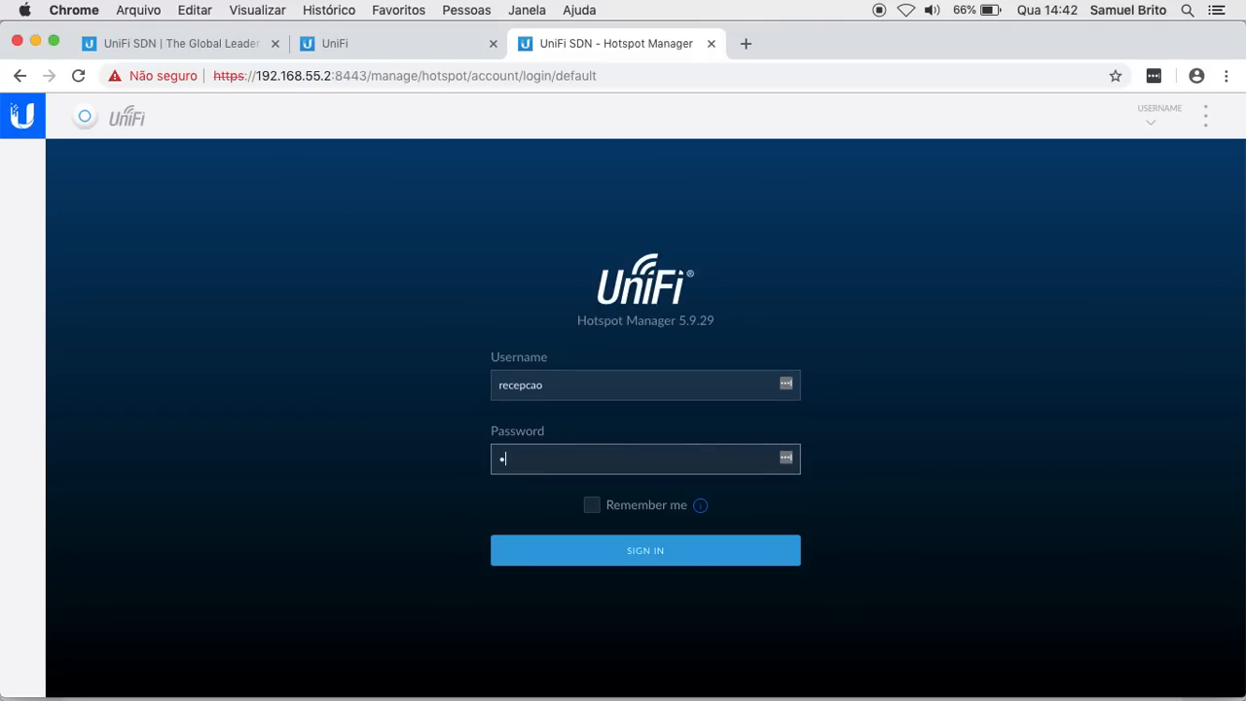
text(•)
click(596, 555)
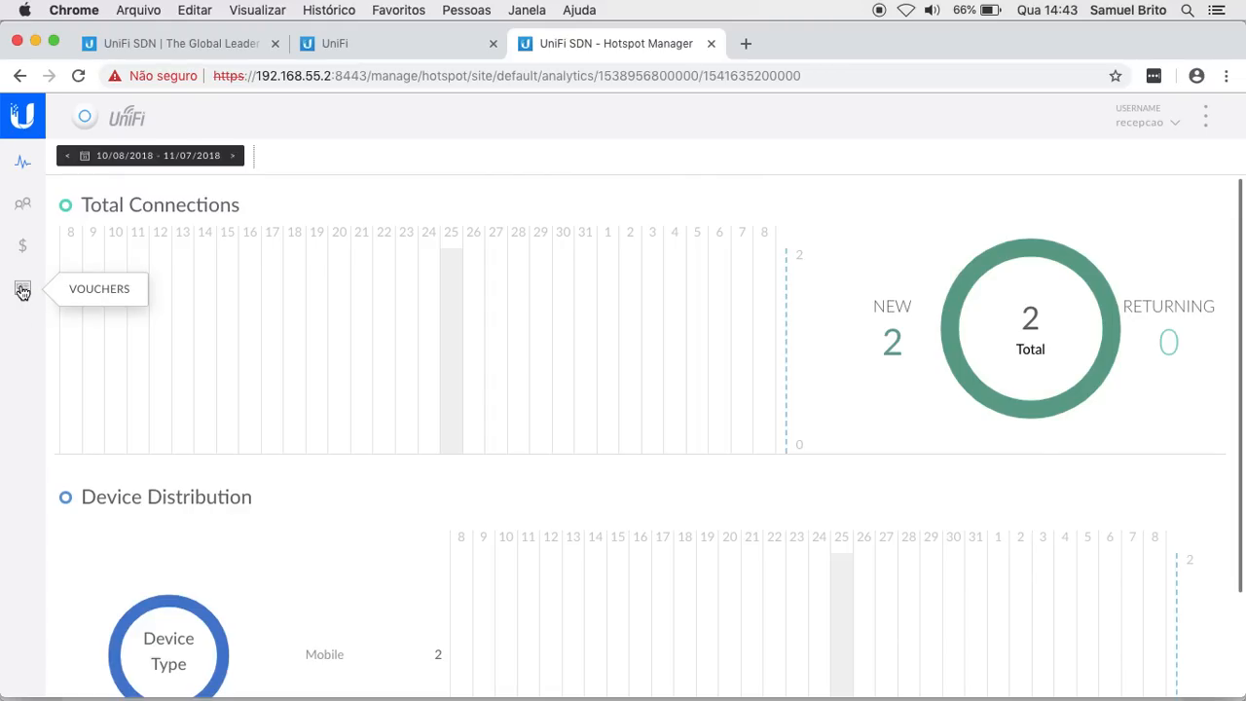
Step: Go to the Hotspot Manager Vouchers page, which lists no vouchers yet
click(22, 290)
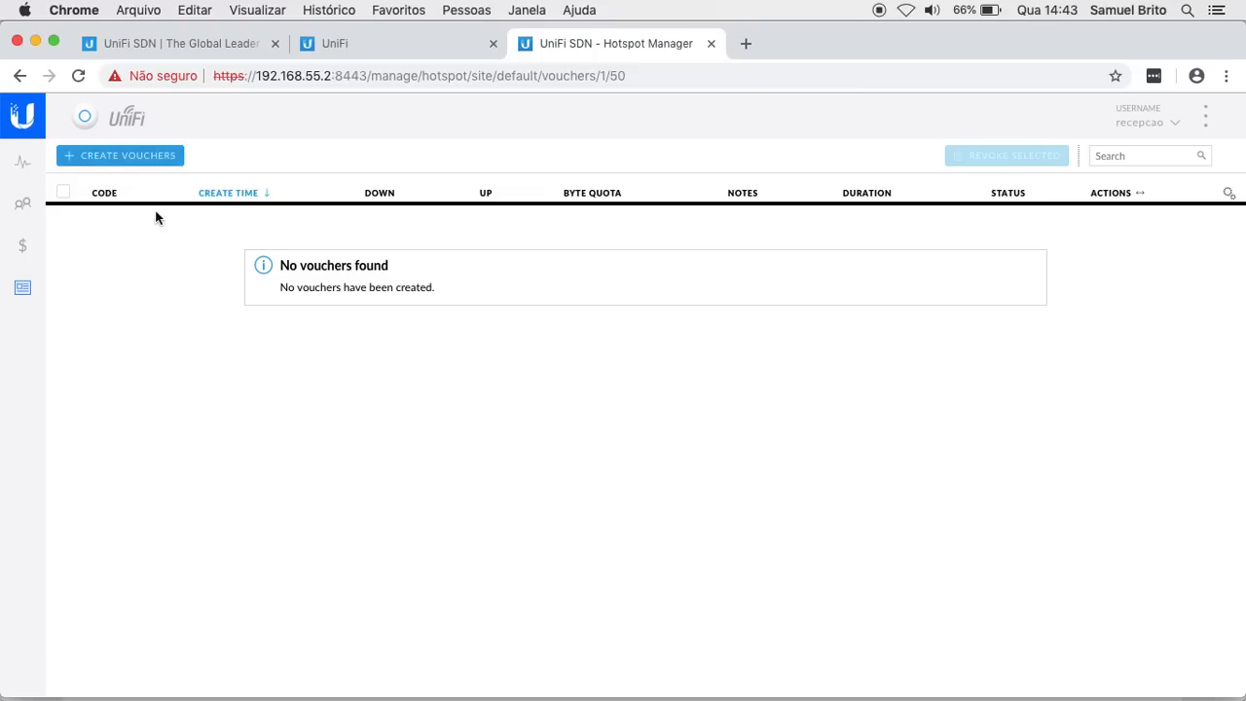
Step: Start a new voucher batch with vouchers kept as one-time use
click(125, 158)
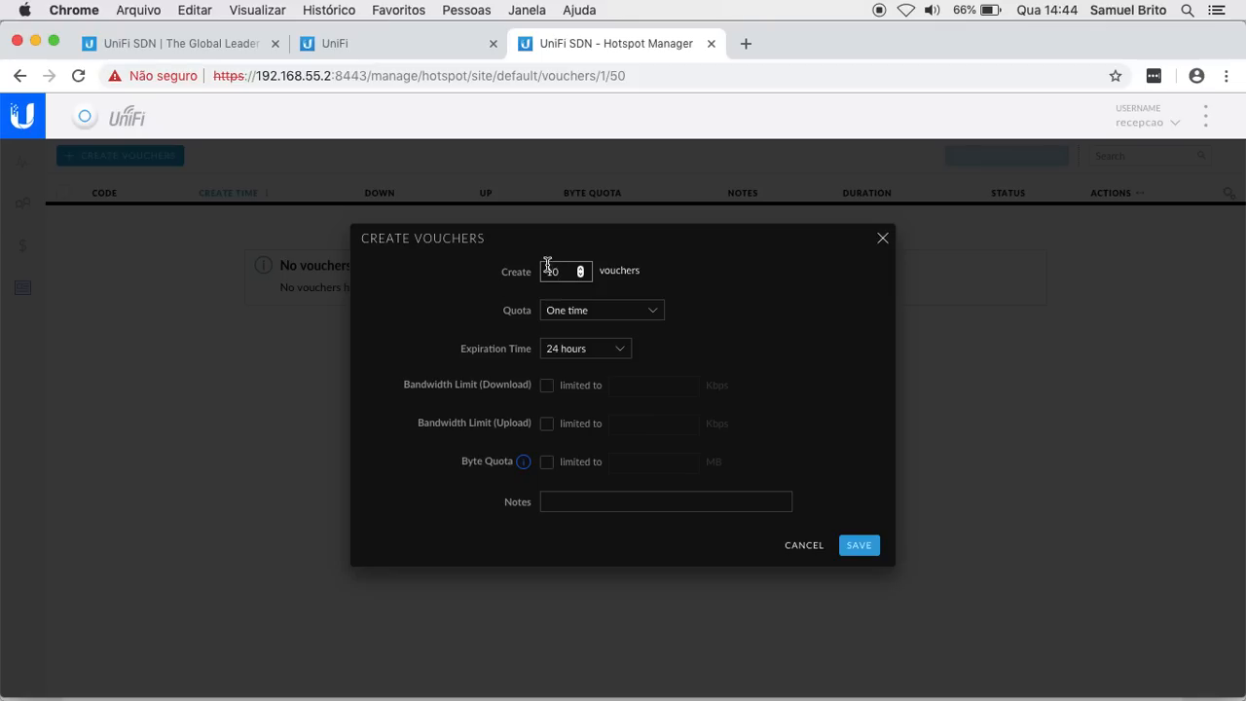
click(598, 311)
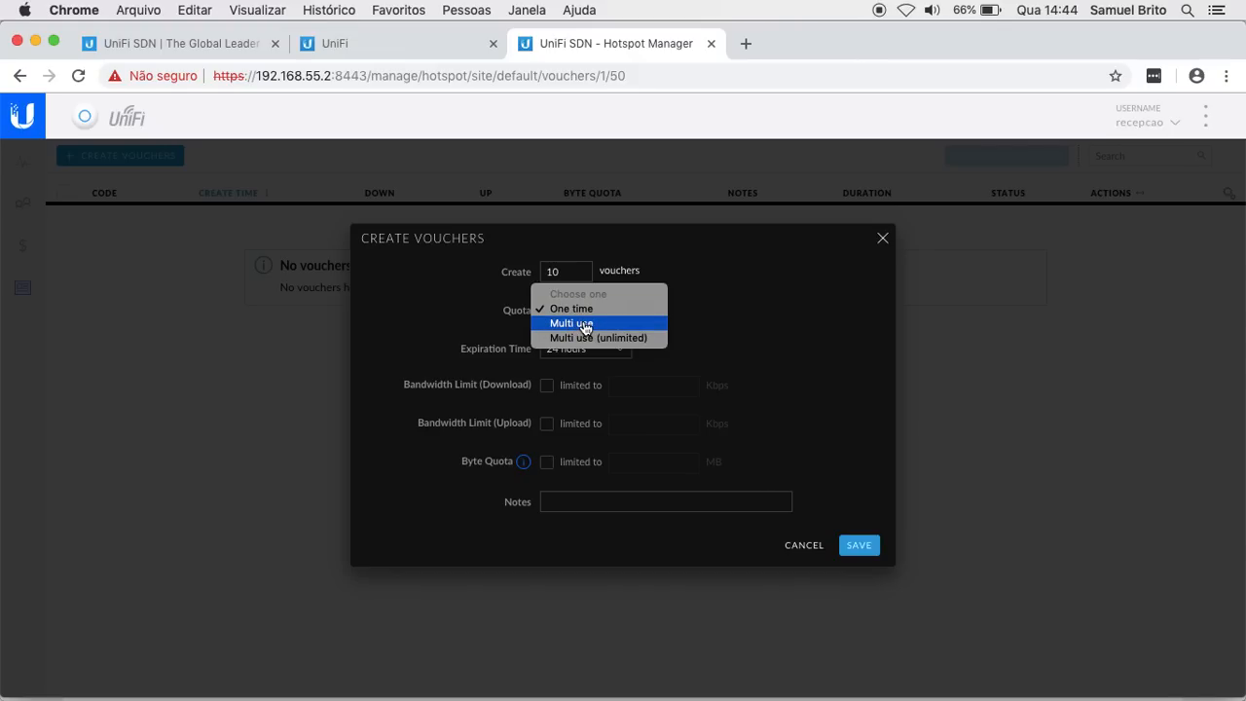
click(562, 310)
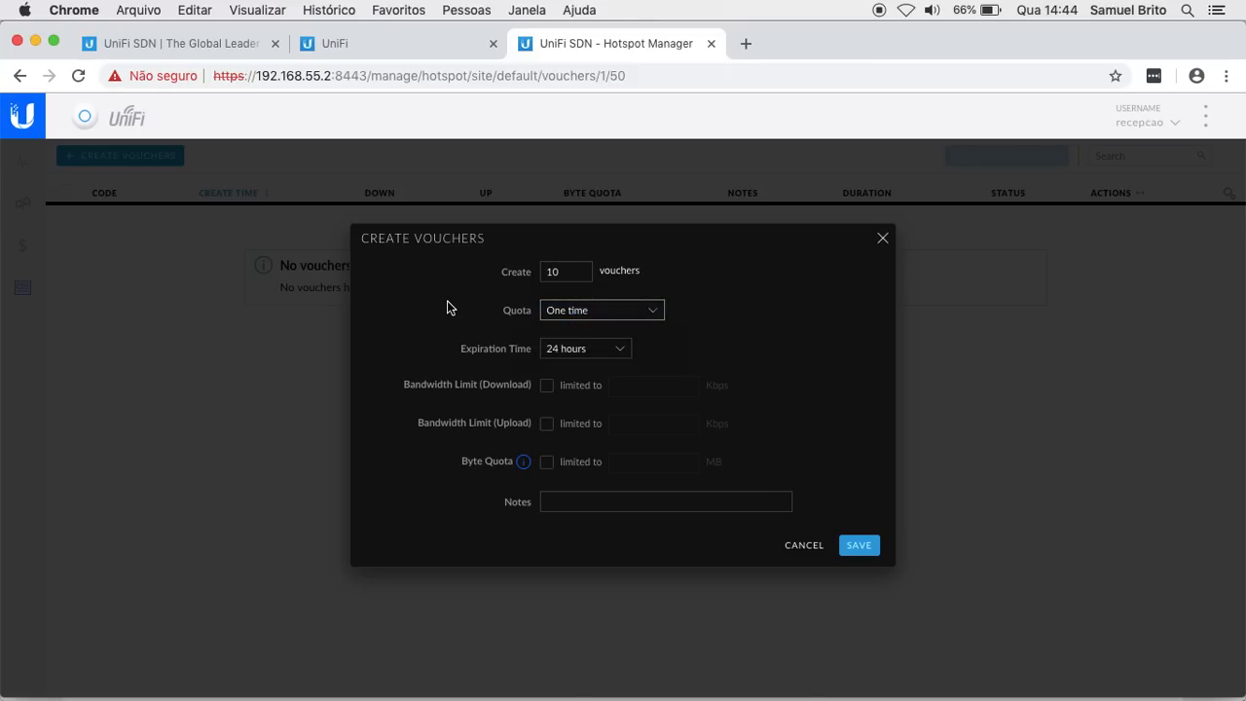
Step: Set a user-defined voucher expiration time of 2 hours
click(555, 351)
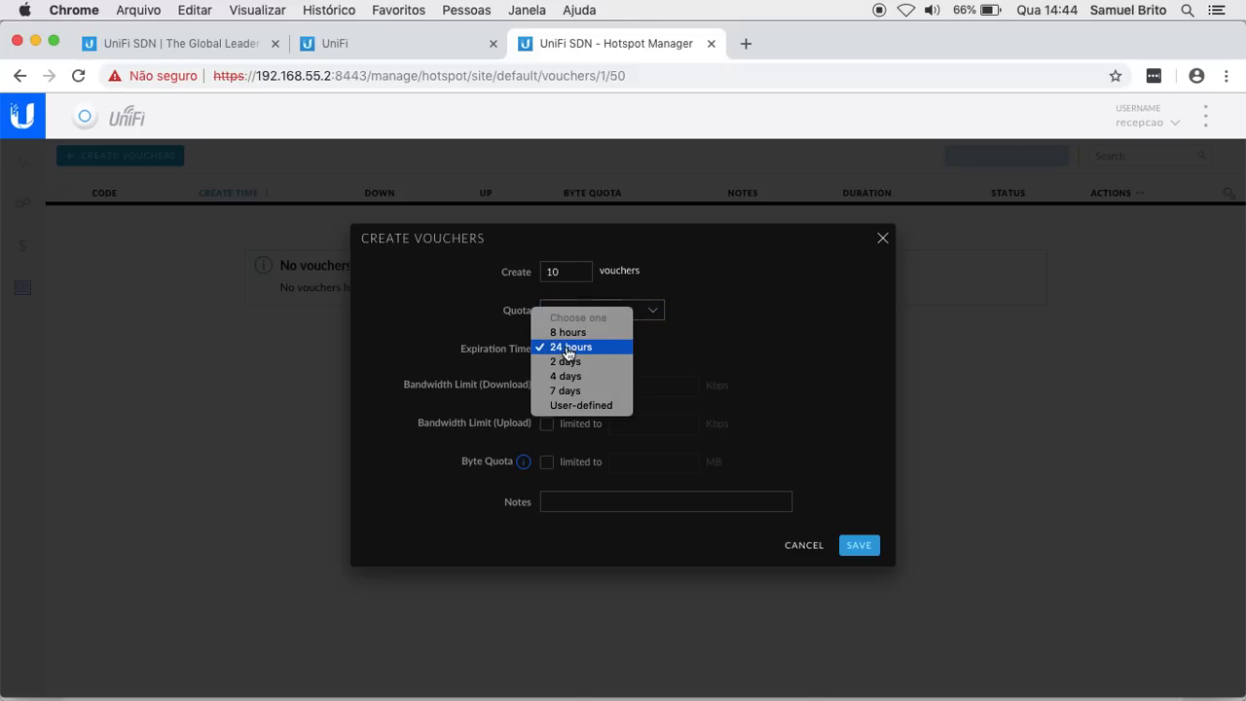
click(570, 405)
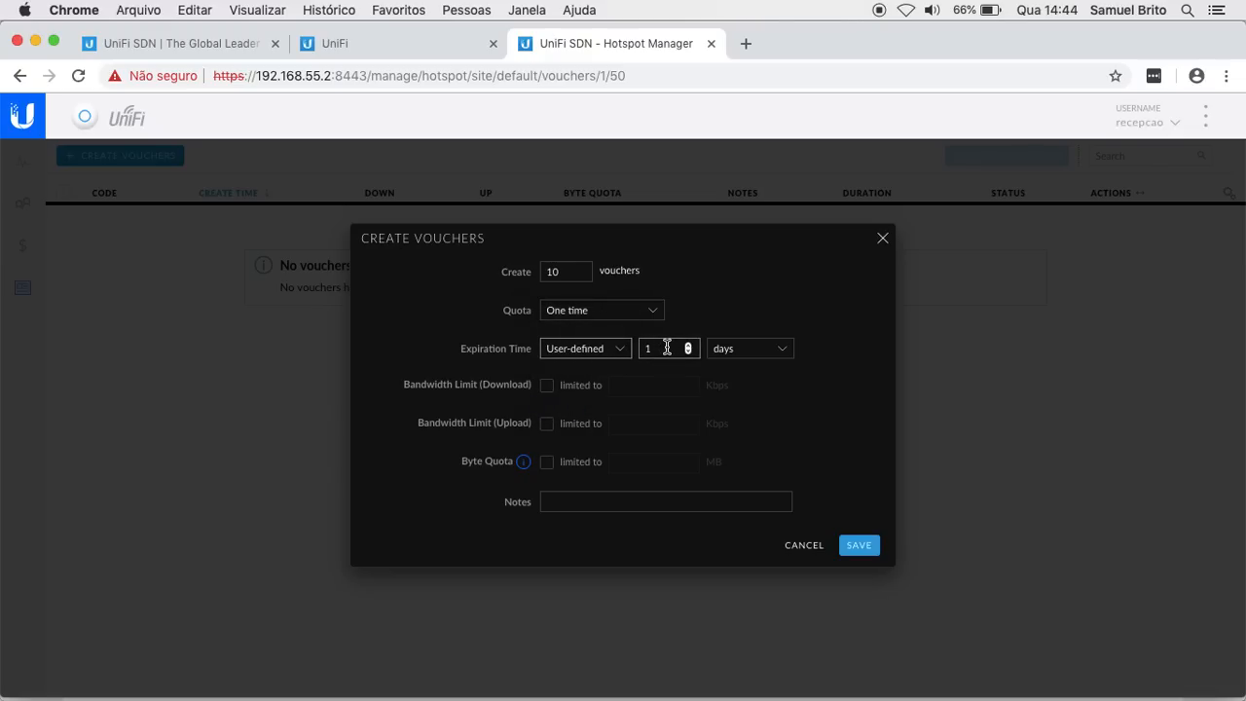
click(661, 347)
key(BackSpace)
text(2)
click(739, 348)
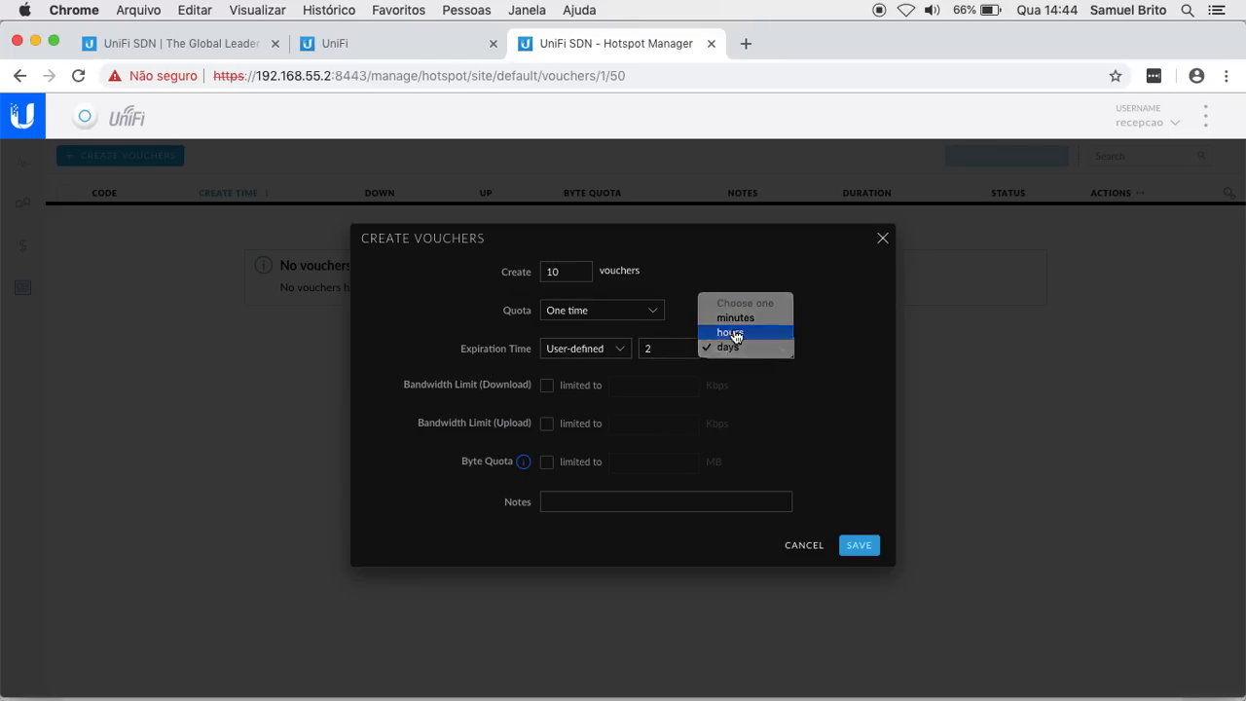
click(730, 333)
click(411, 357)
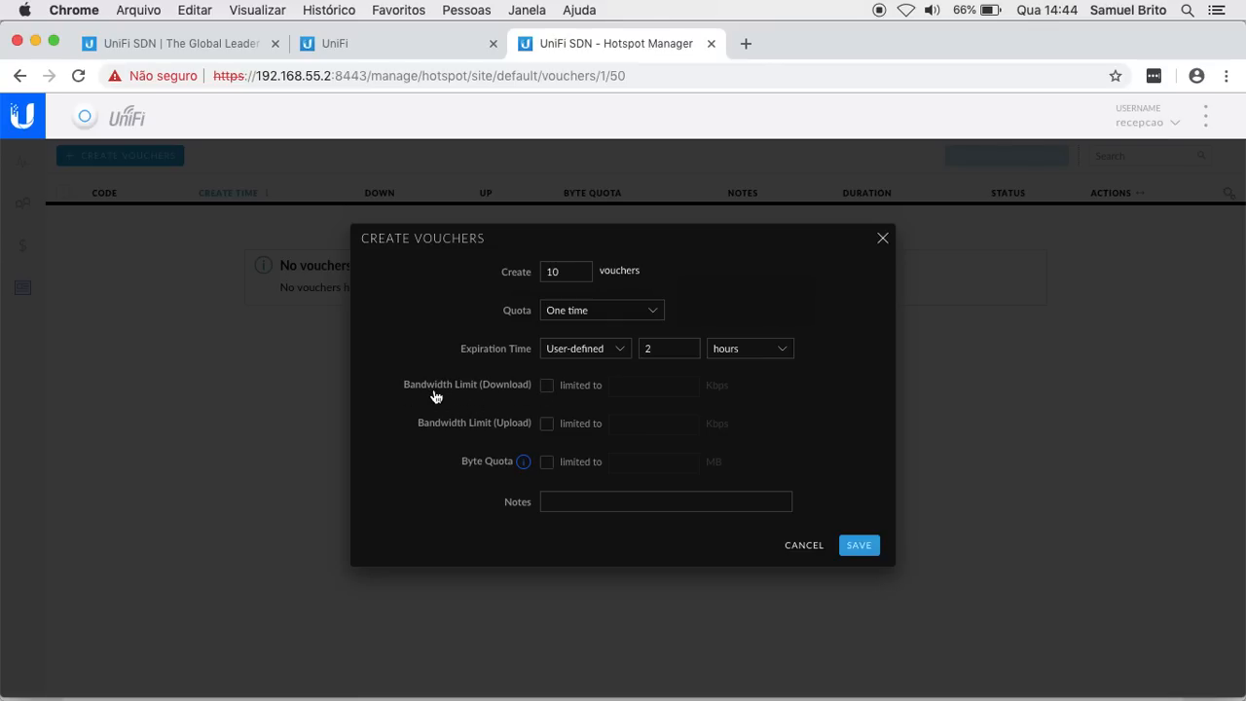
Step: Limit download and upload to 1024 Kbps each and save to generate the vouchers
click(546, 387)
click(645, 388)
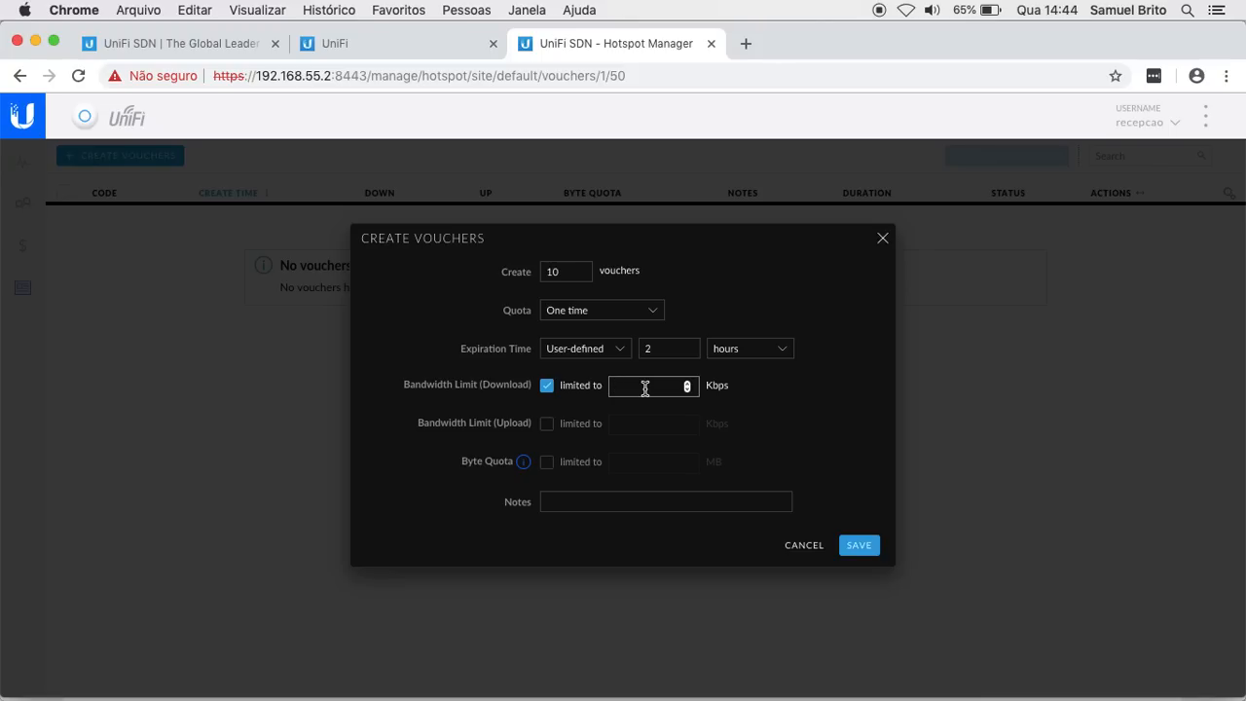
text(1024)
click(547, 425)
click(634, 423)
text(1024)
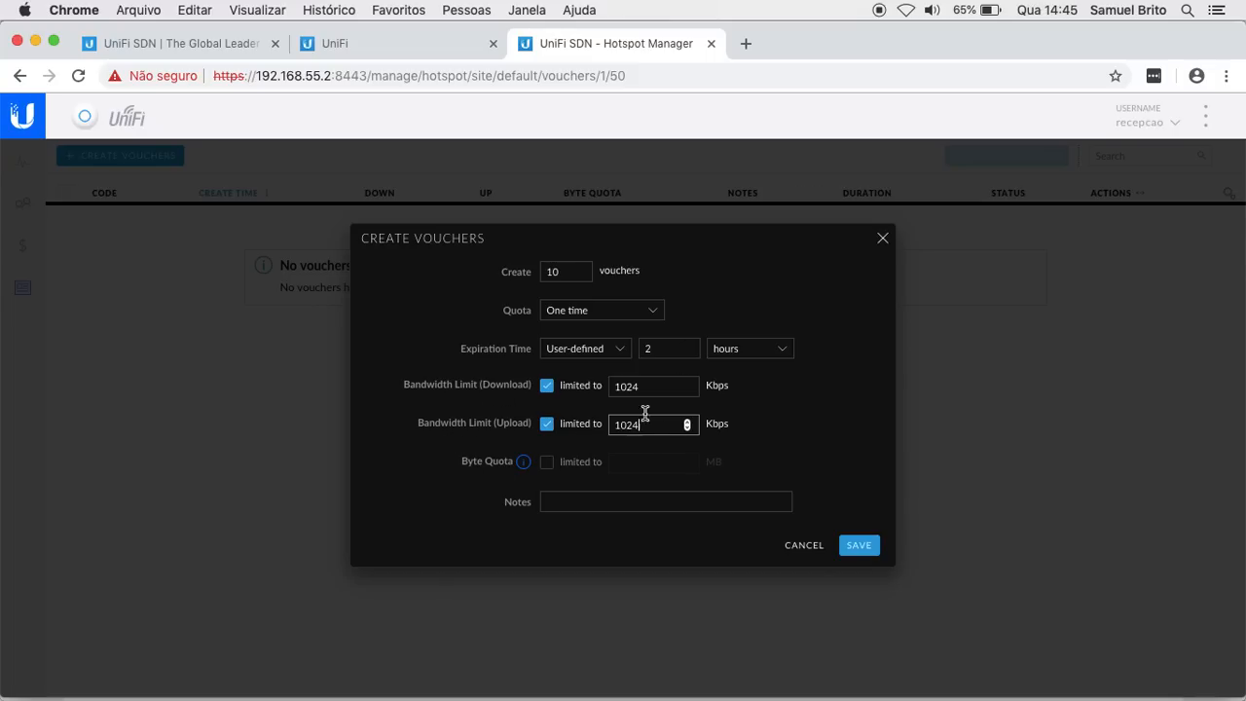
click(861, 545)
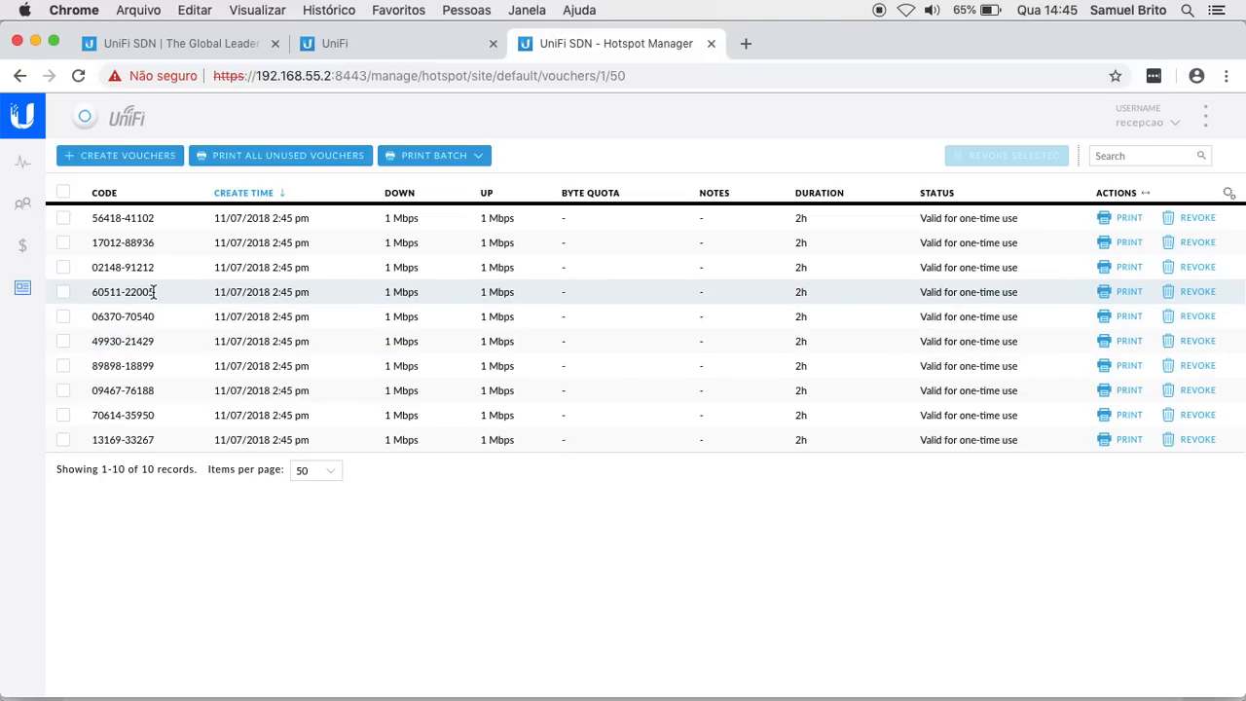
Step: Select the fourth voucher's code and copy it with the right-click Copiar option
drag(154, 292, 92, 292)
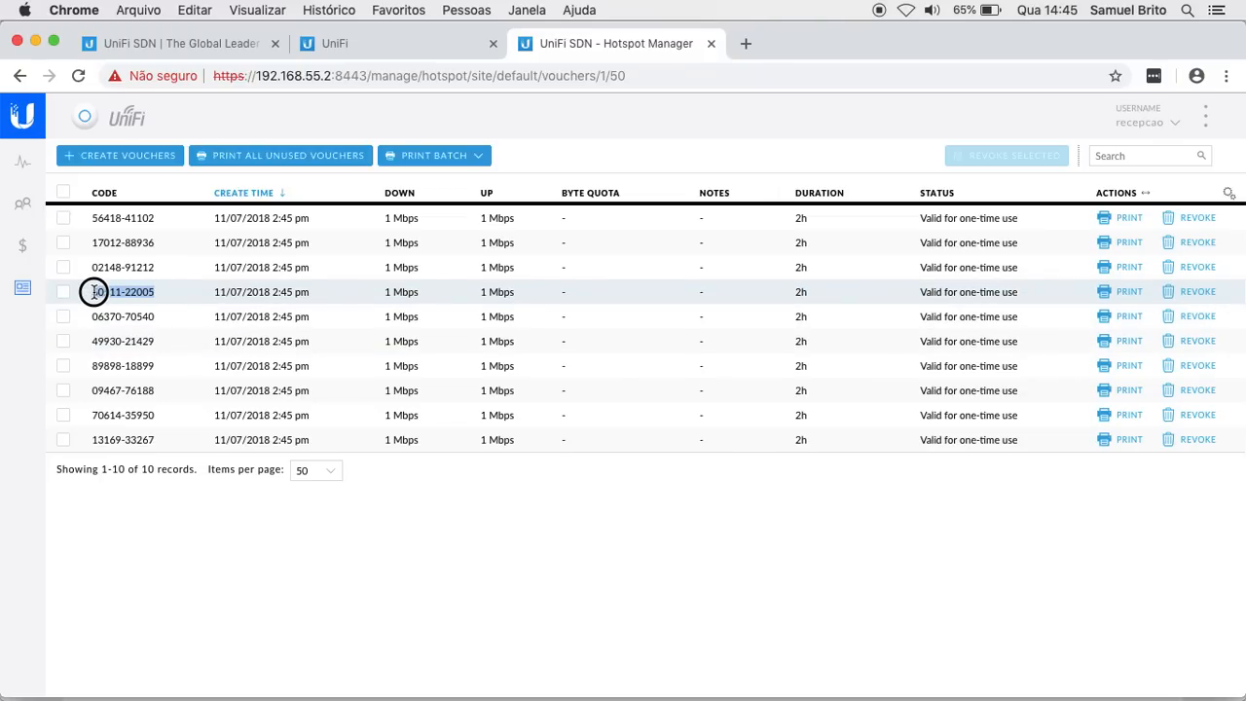
right_click(101, 292)
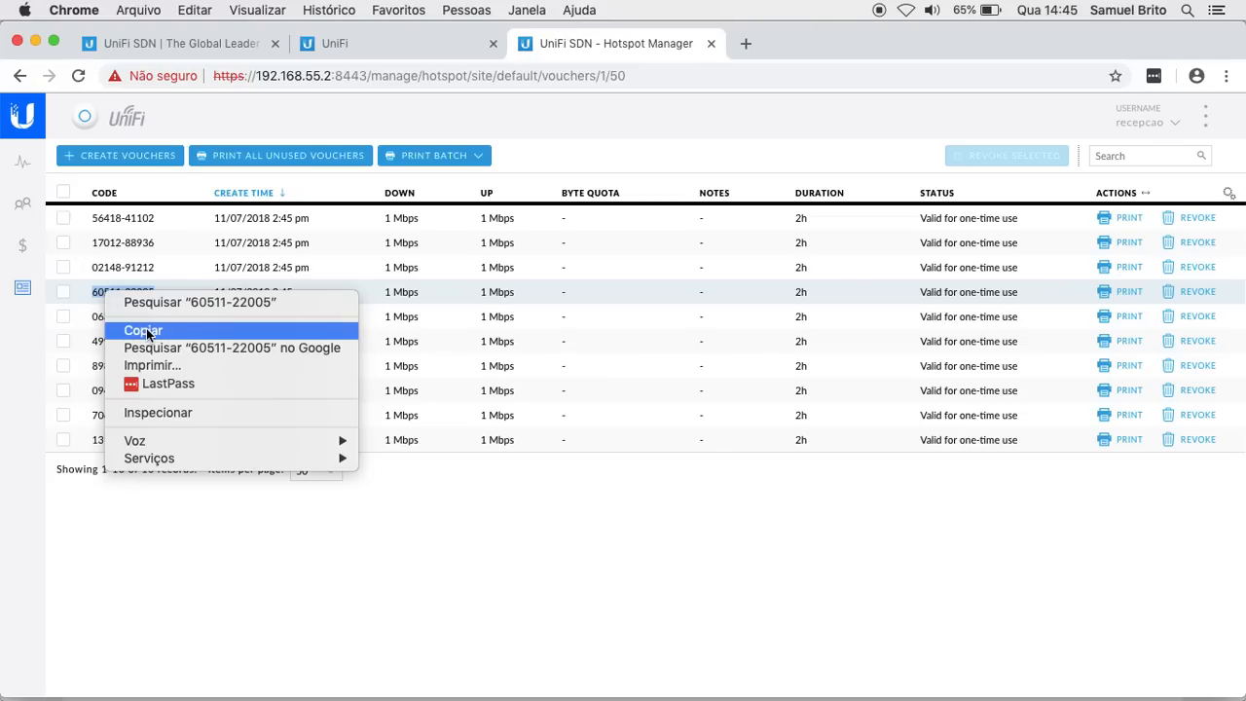
click(149, 335)
click(492, 527)
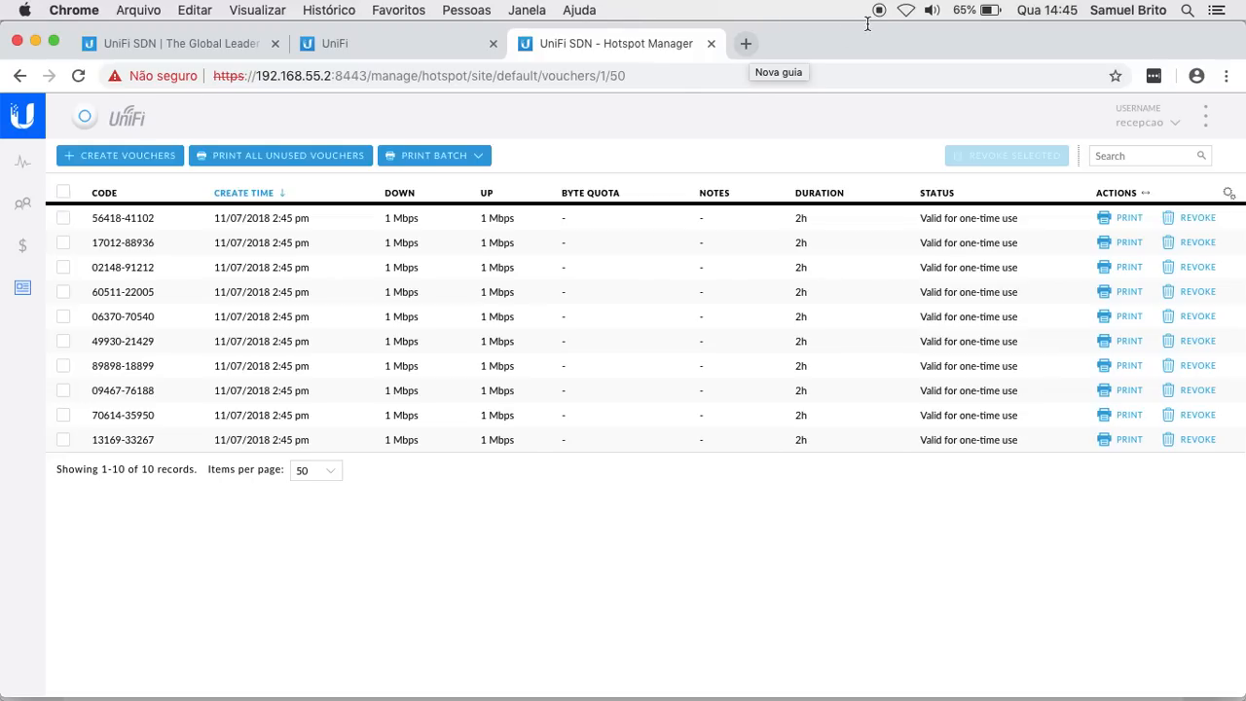
Step: Turn on Wi-Fi from the menu bar and join the UBNTBR-GUEST network
click(906, 12)
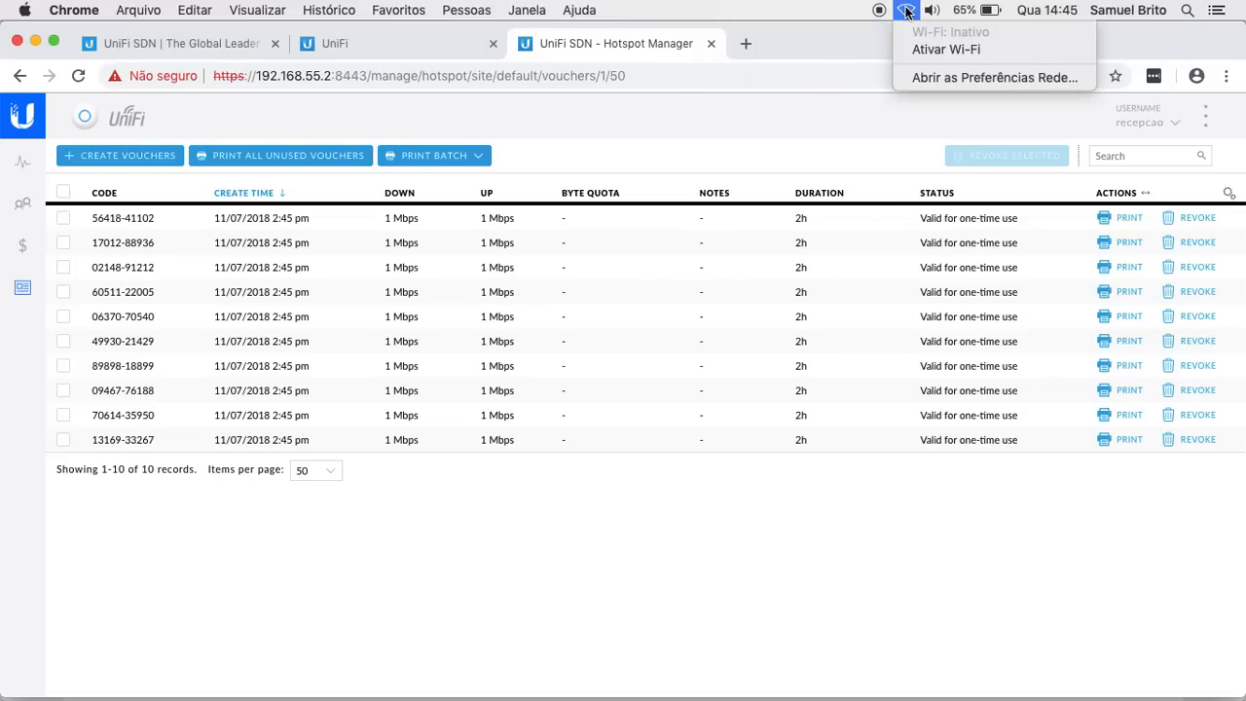
click(937, 51)
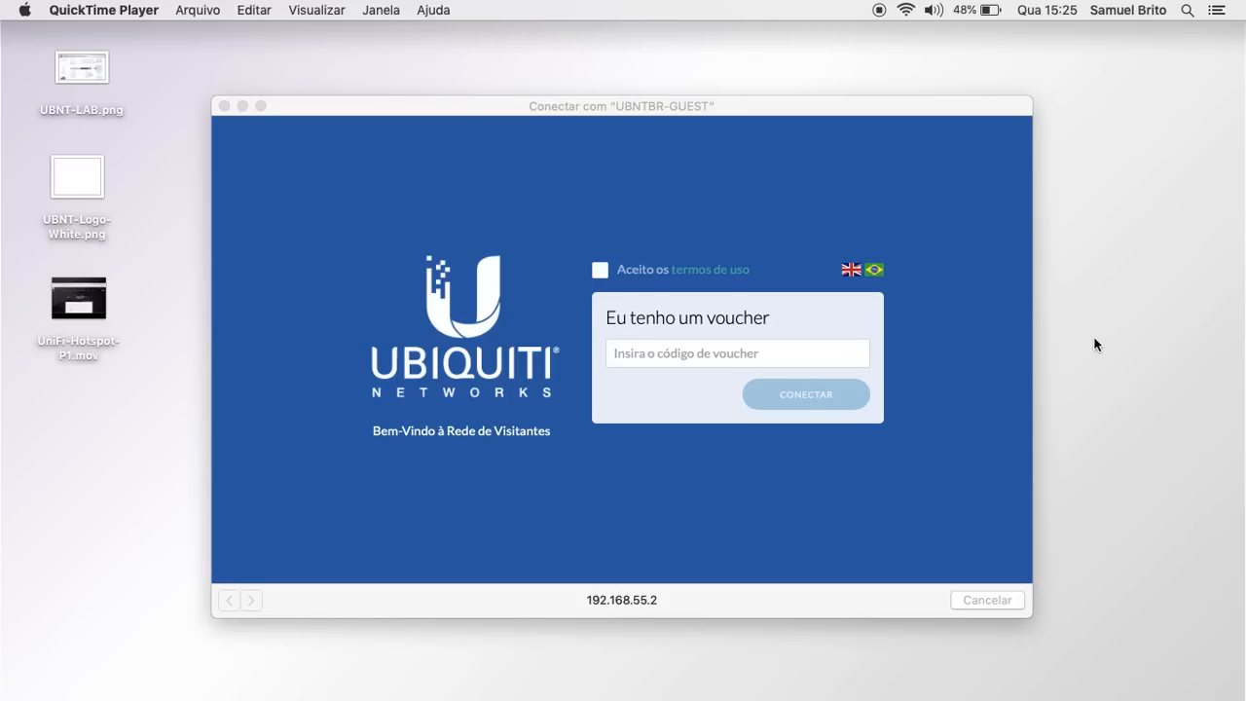
click(907, 12)
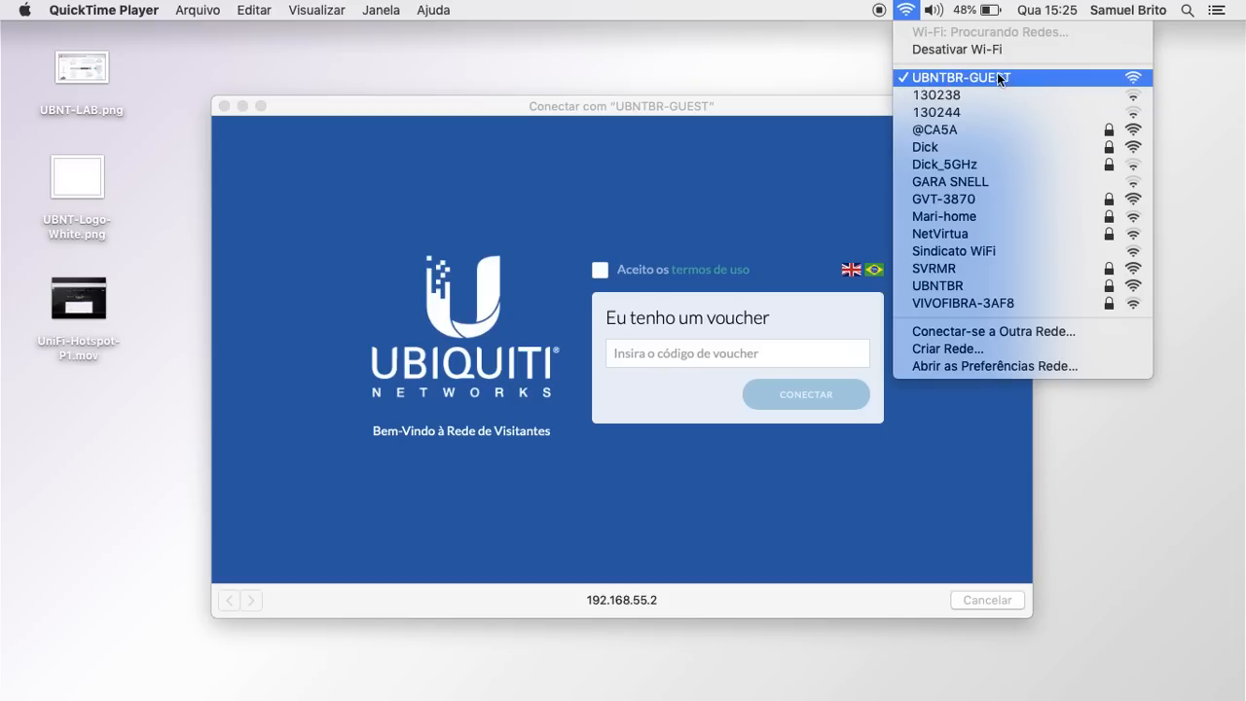
click(785, 107)
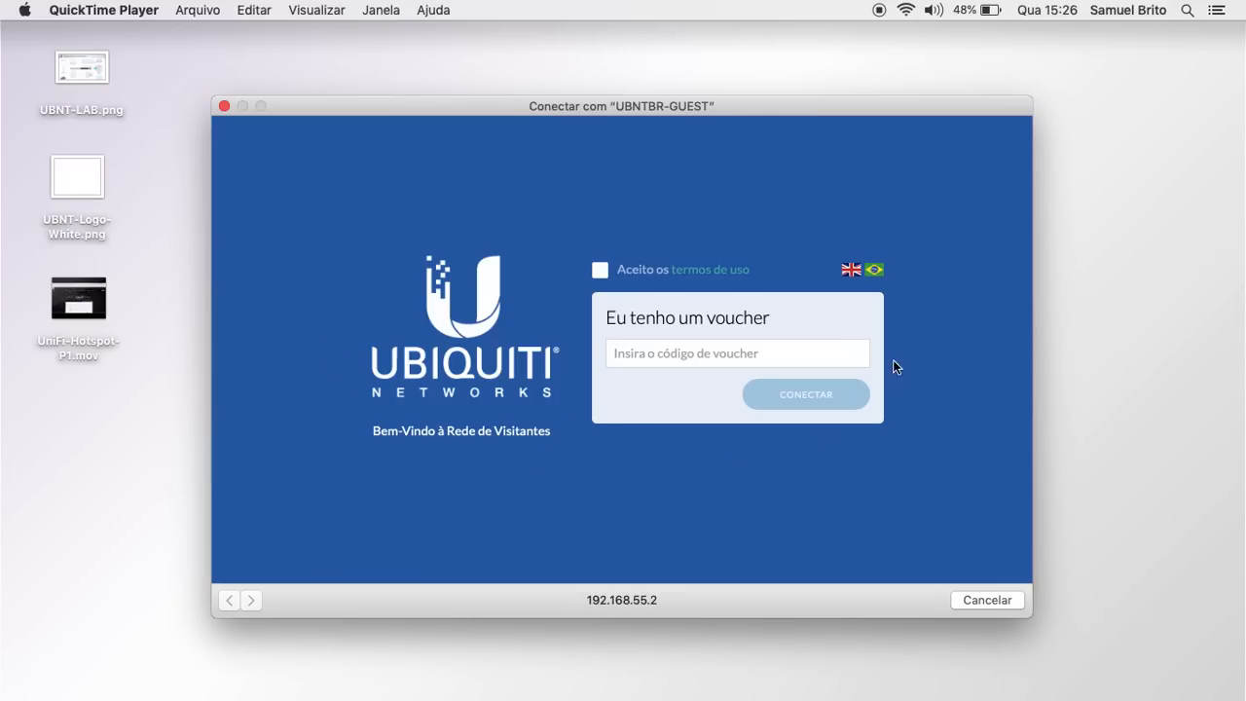
Step: Switch the guest portal to English, read the terms of use, and tick 'I accept'
click(872, 270)
click(851, 271)
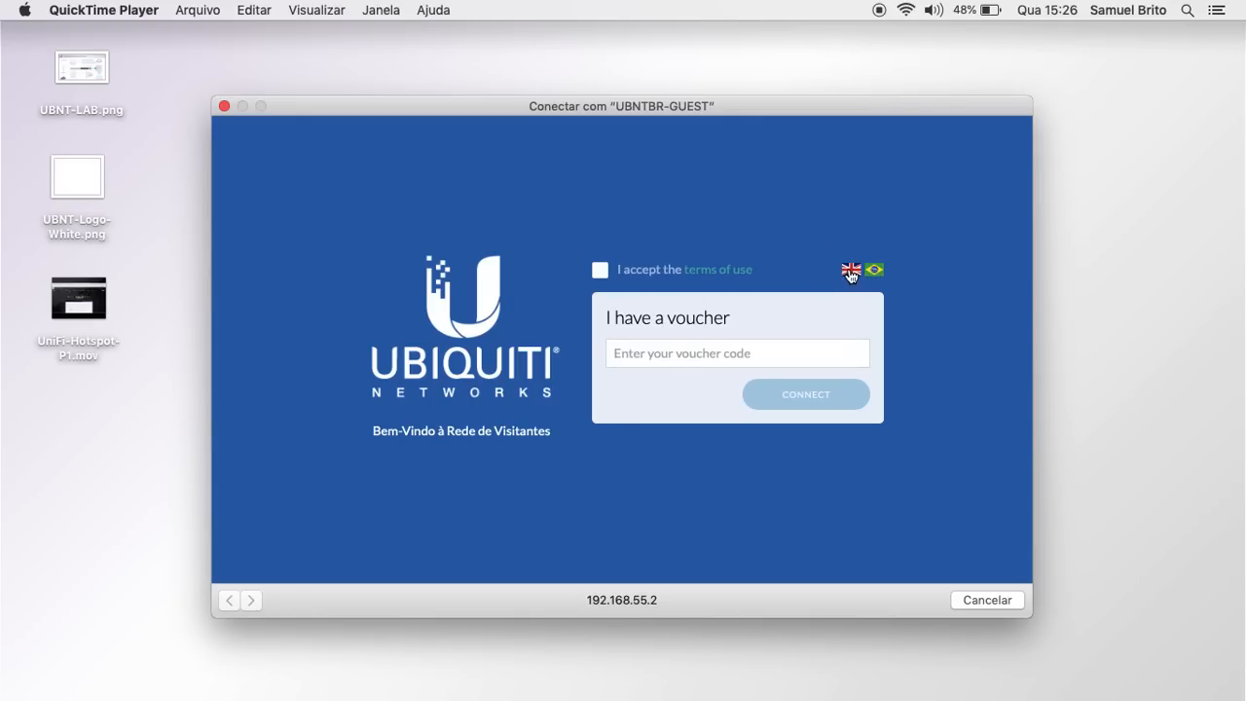
click(716, 271)
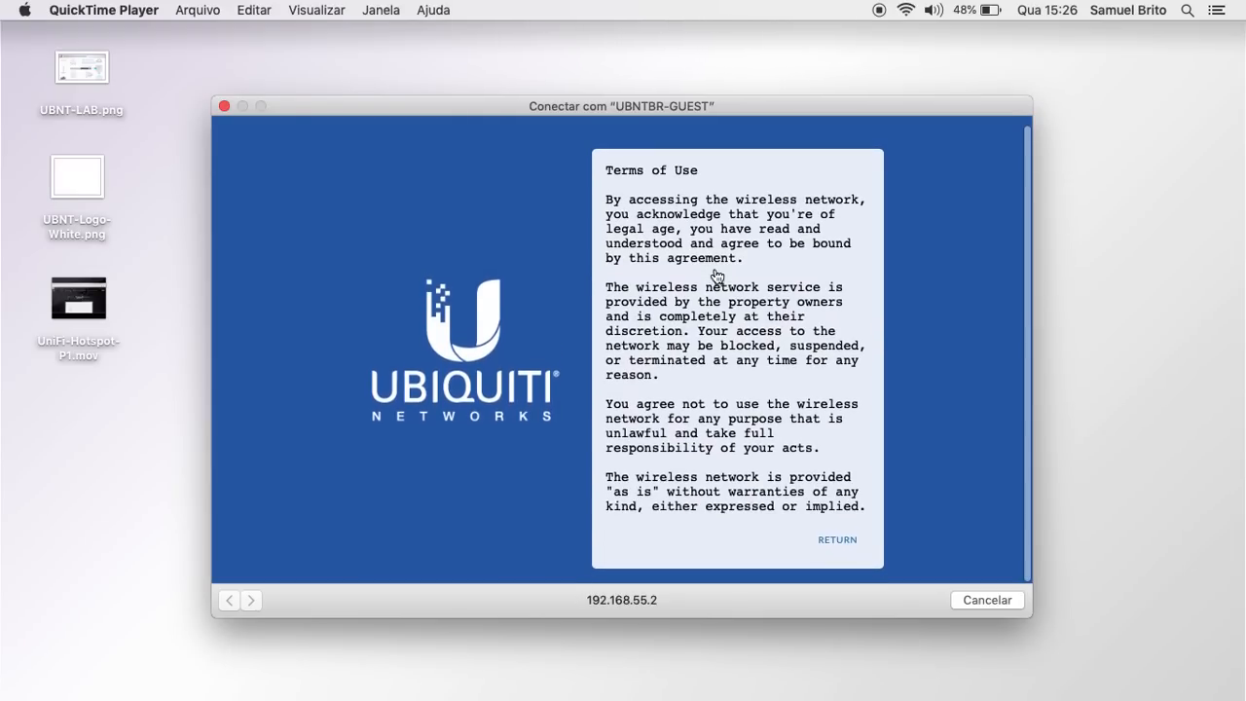
click(836, 549)
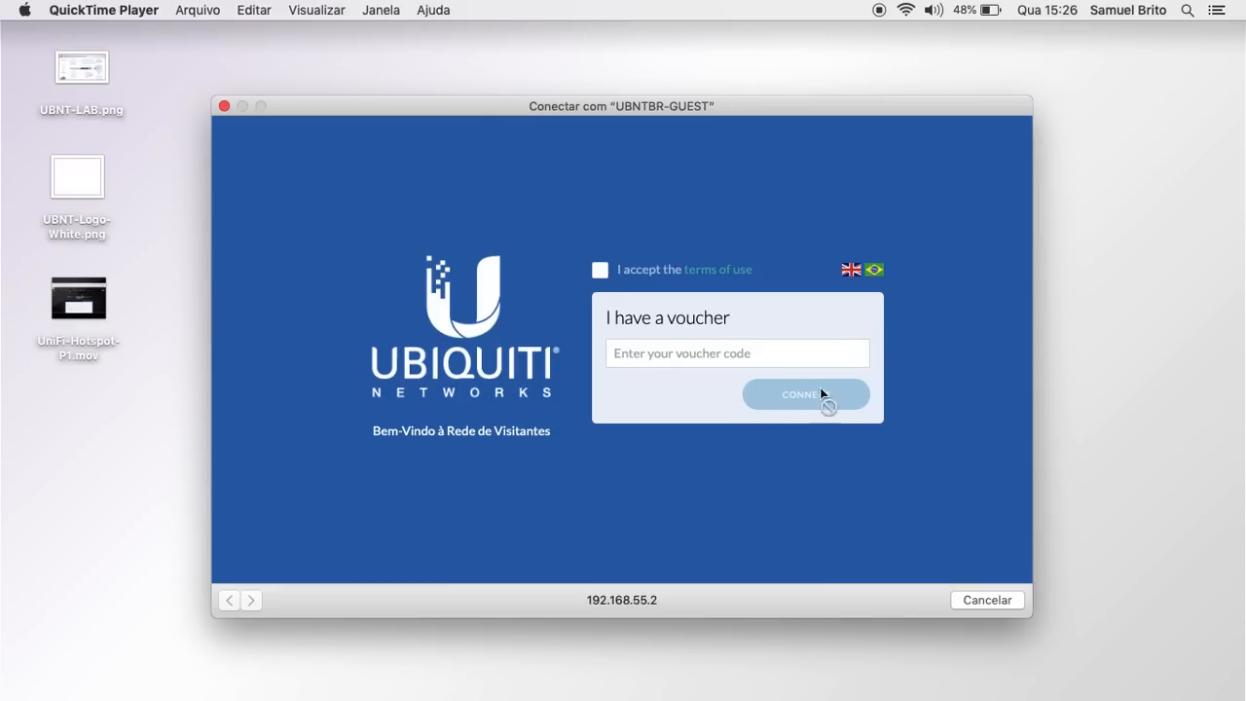
click(731, 362)
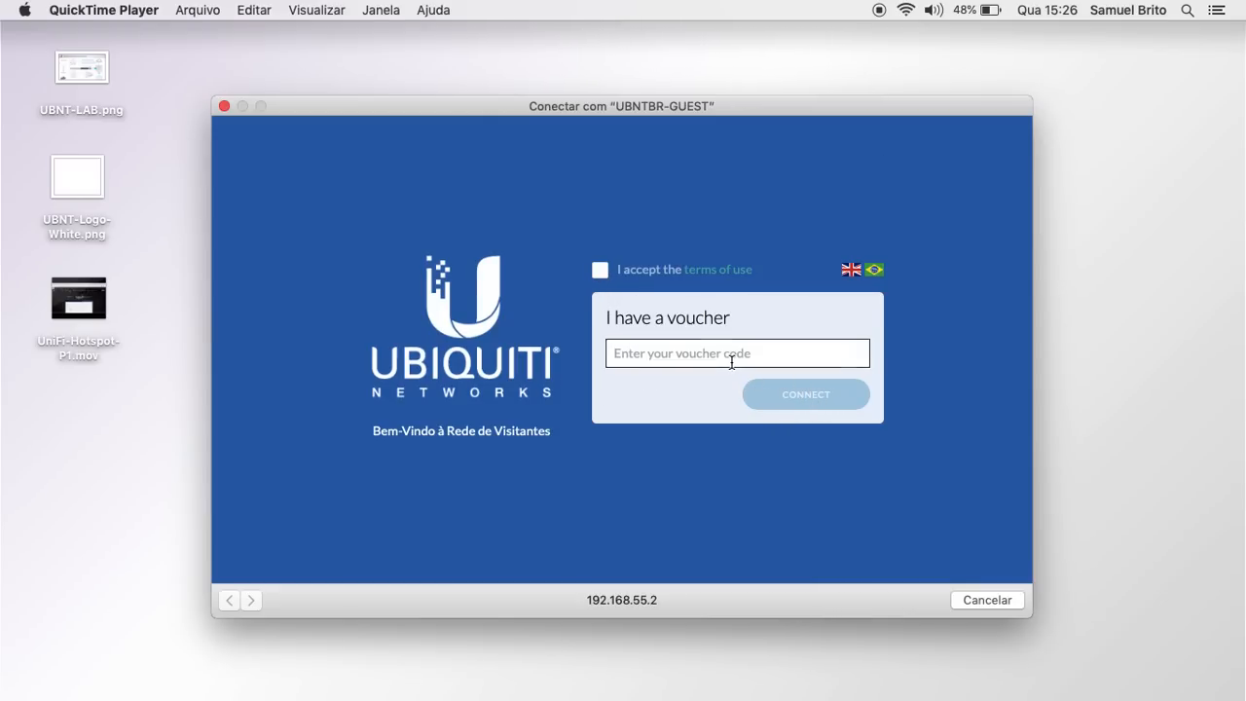
click(601, 272)
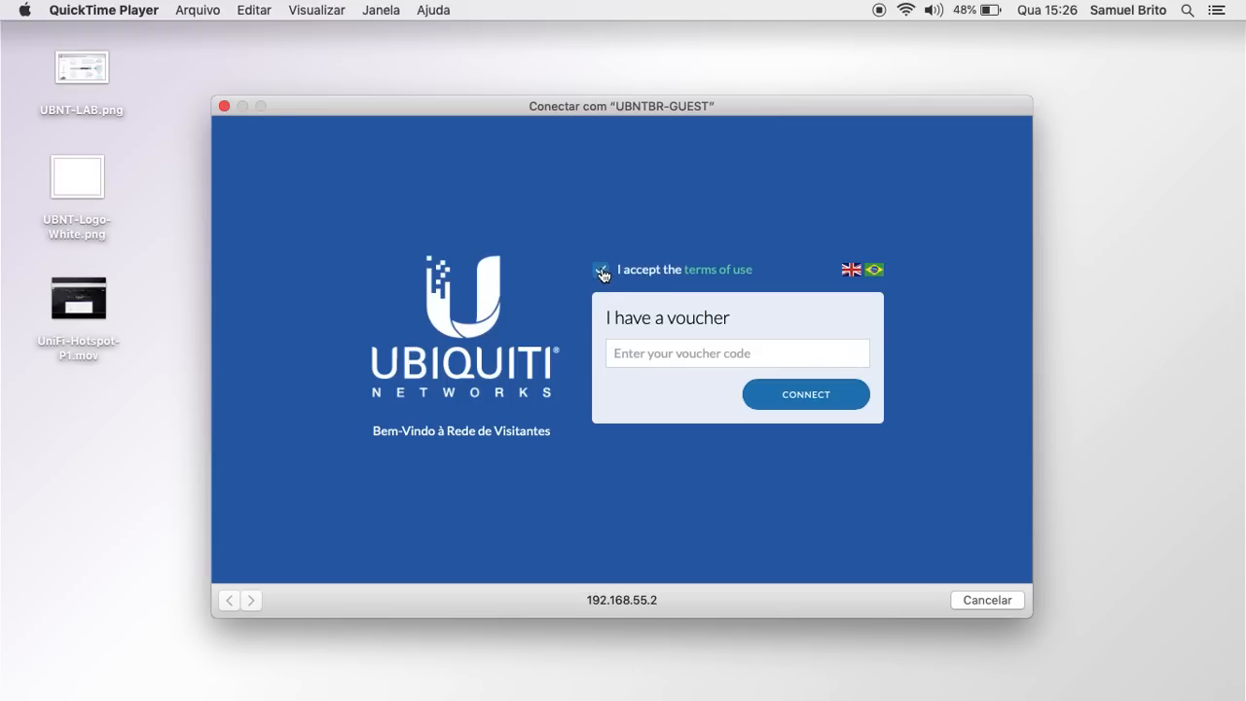
Step: Paste the copied voucher code into the portal's code field and connect
click(674, 347)
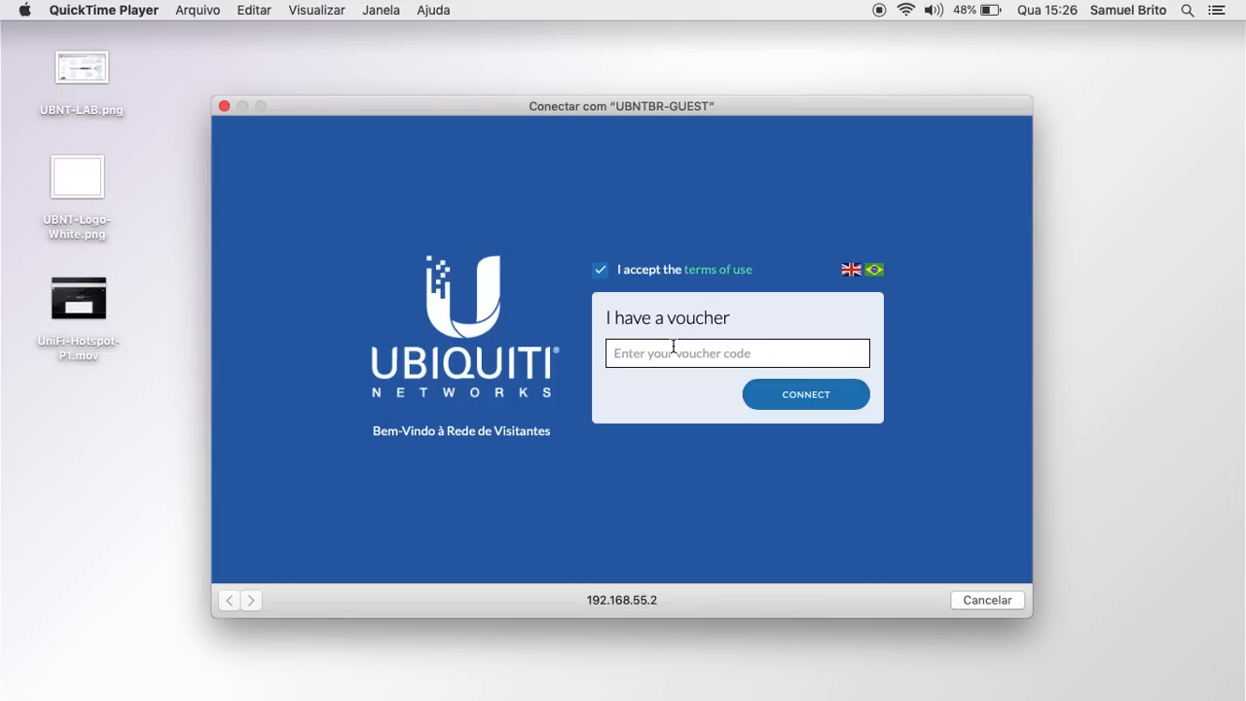
key(super+v)
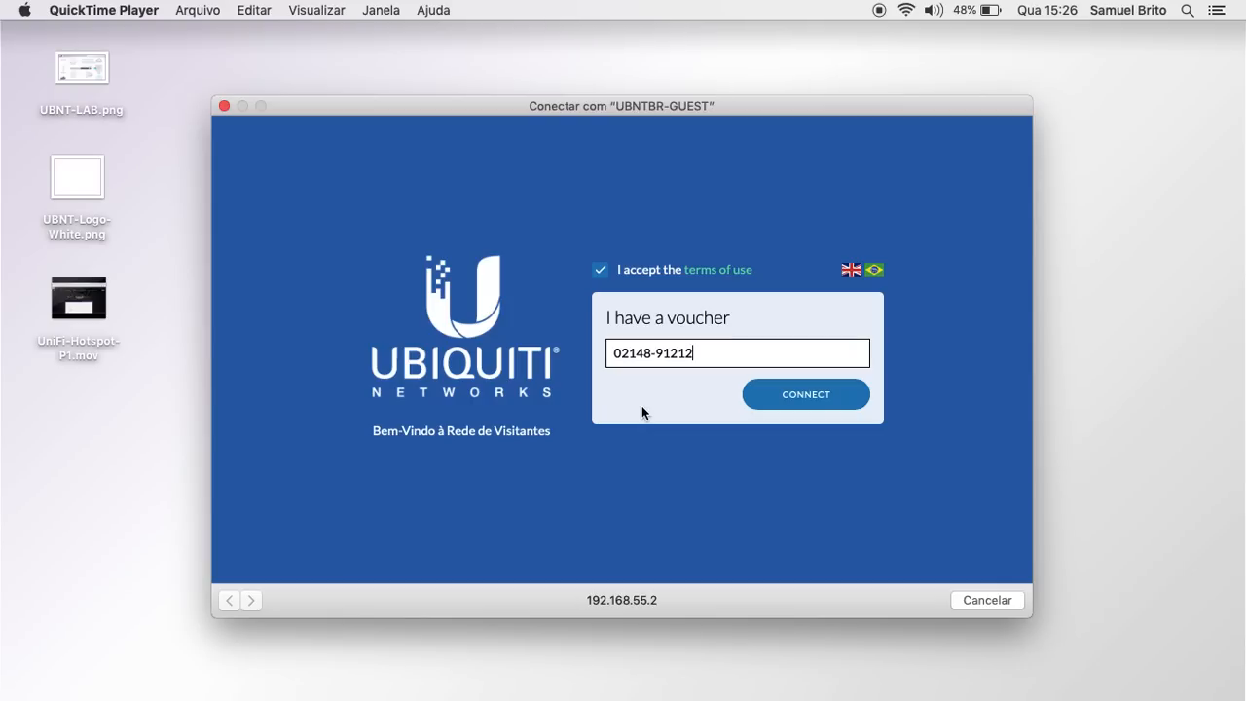
click(804, 400)
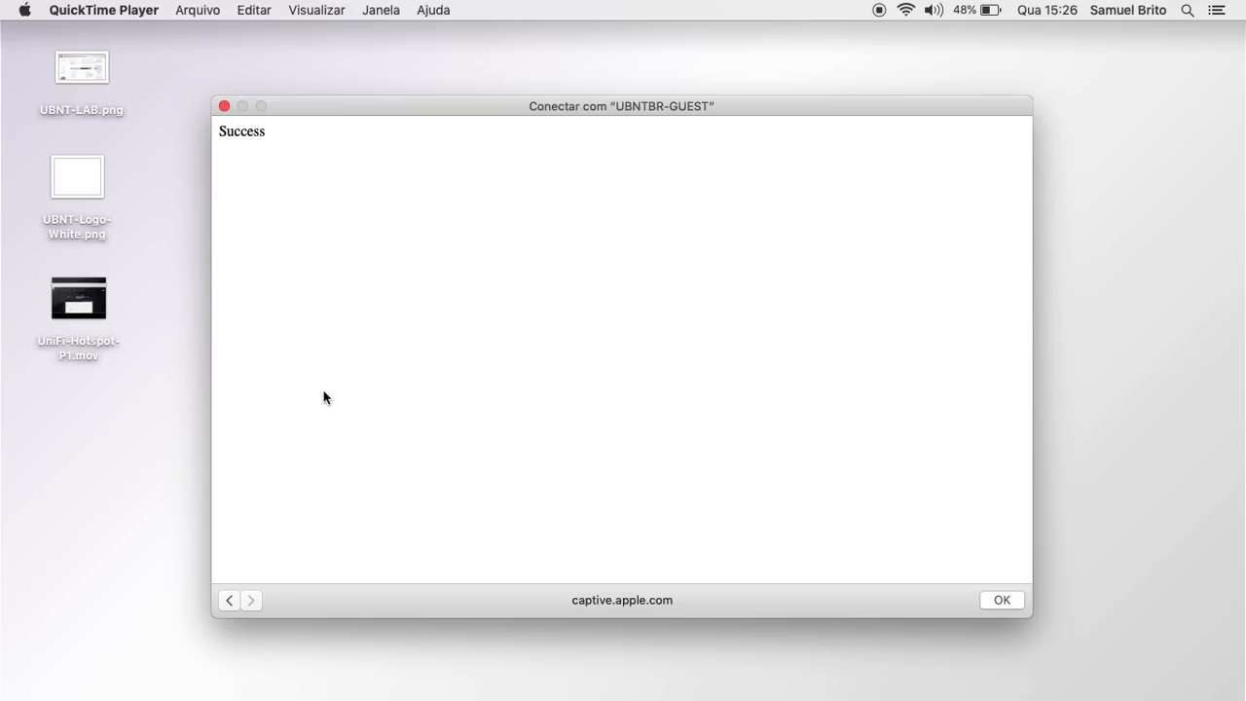
Step: Close the captive portal in Chrome and load the UniFi site by entering 'unifi'
click(502, 678)
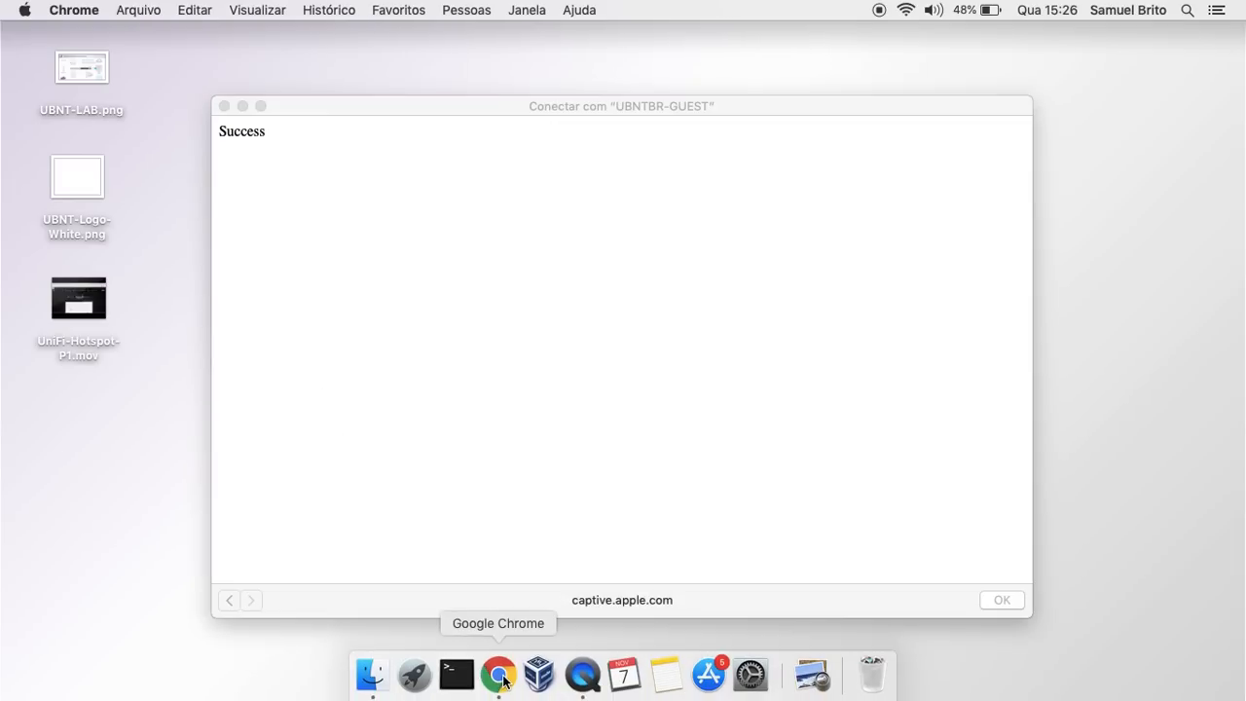
click(224, 106)
text(unifi-sdn.ubnt.com)
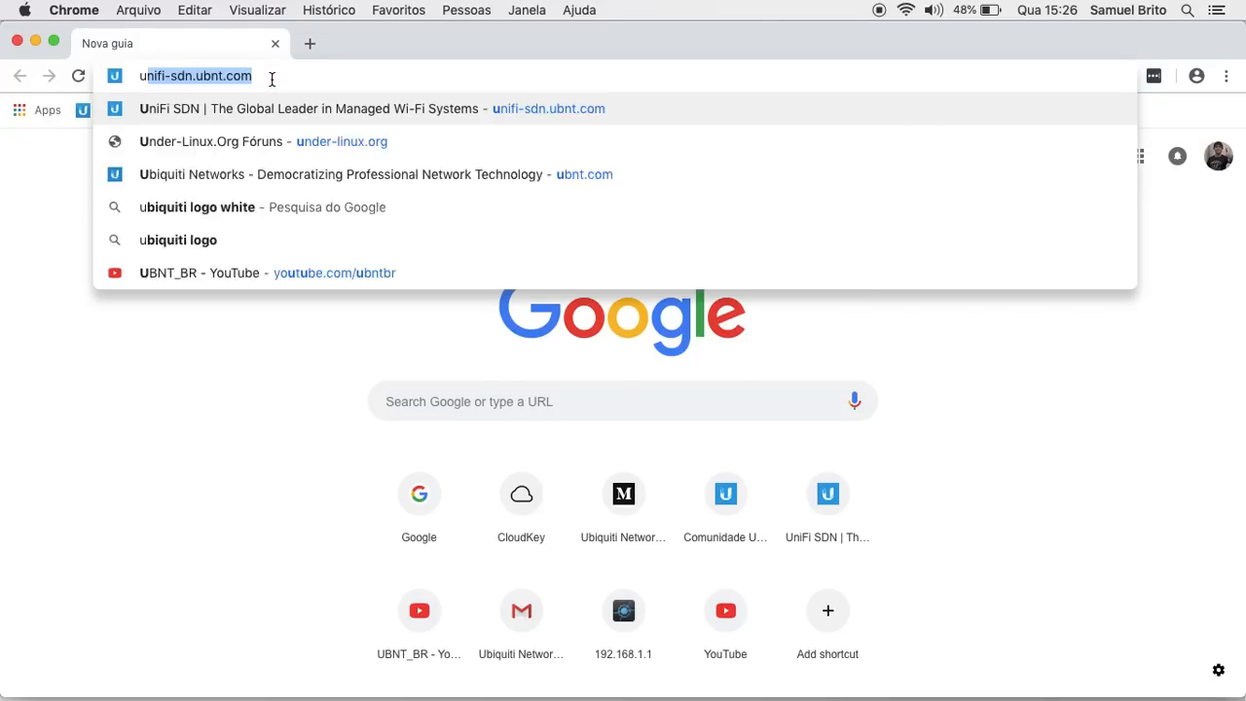
key(Return)
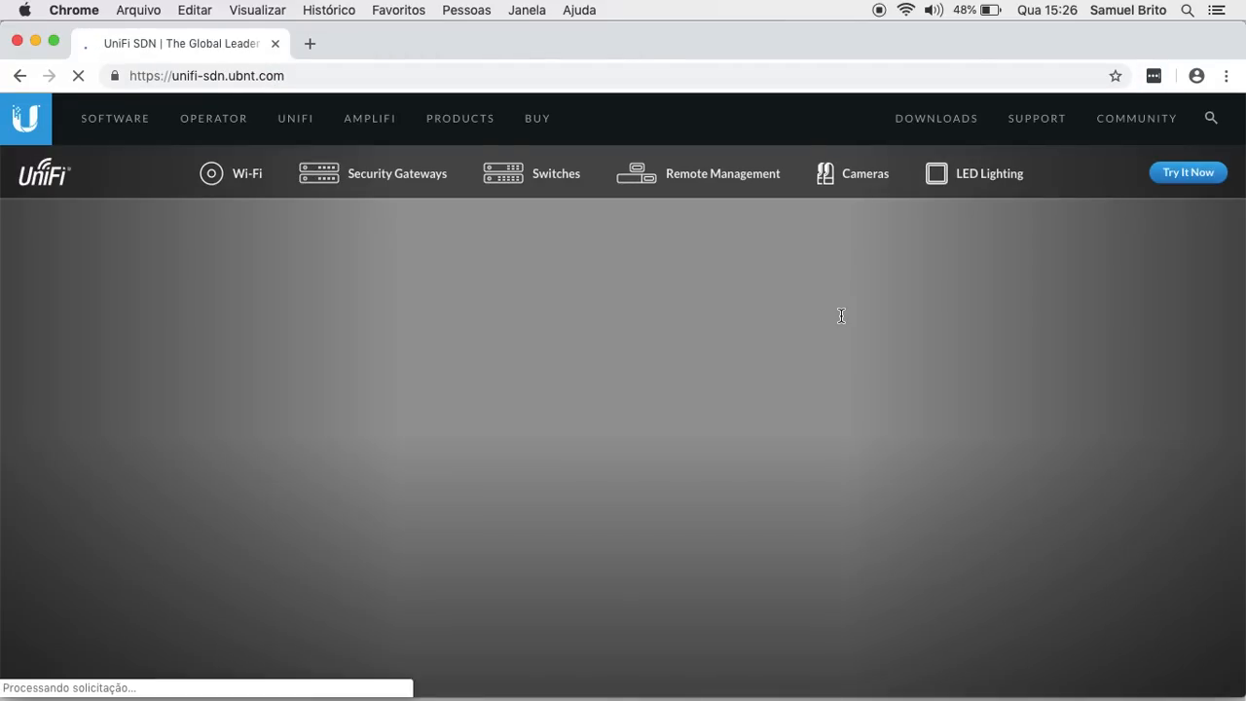